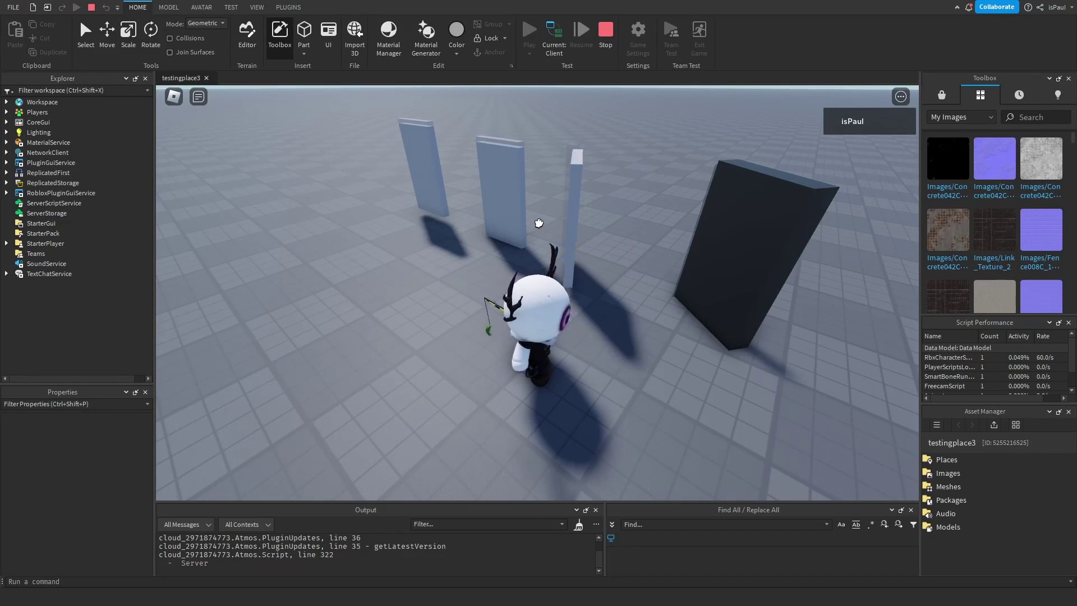
Step: Walk the character up to the swinging test doors to see how they move, and stop the playtest
{"action": "key", "text": "w"}
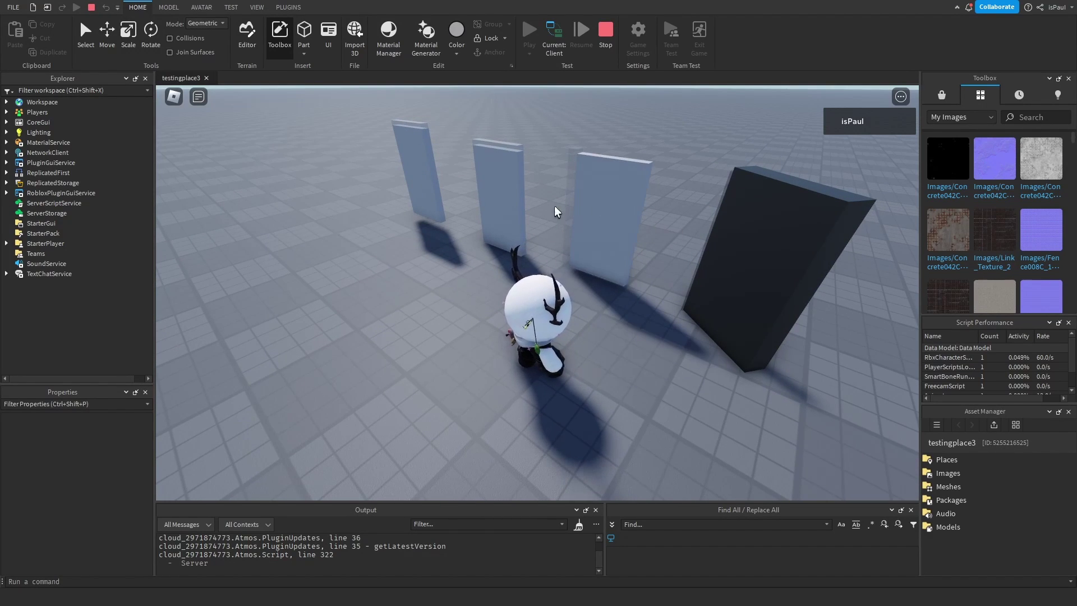
{"action": "key", "text": "w"}
{"action": "key", "text": "a"}
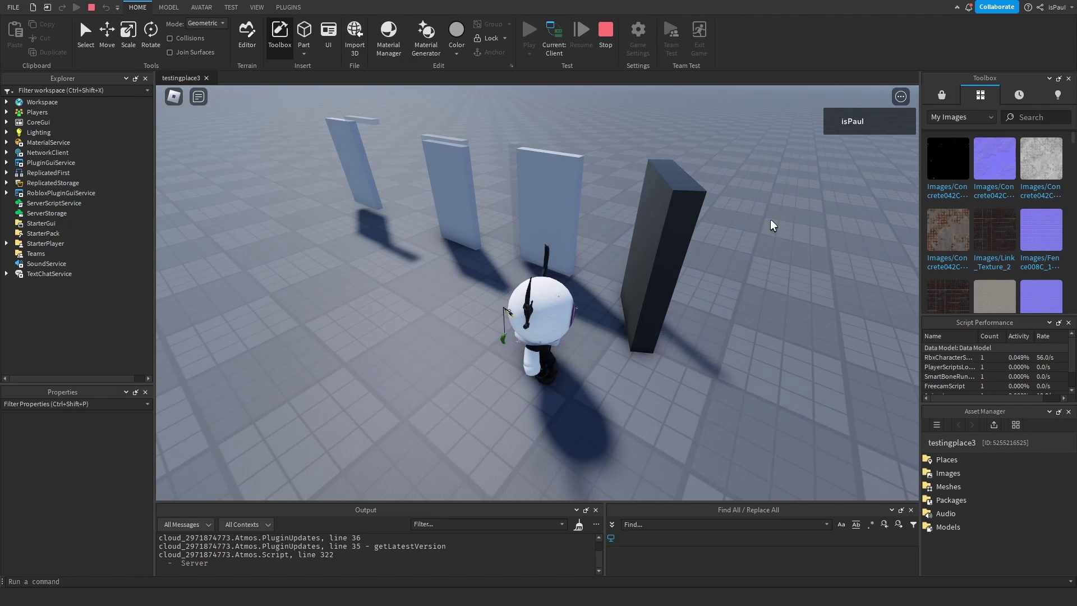
{"action": "key", "text": "shift+F5"}
Step: Insert a new part on an empty area of the baseplate and place it in a folder named DraggableDoor
{"action": "right_click", "coordinate": [553, 359]}
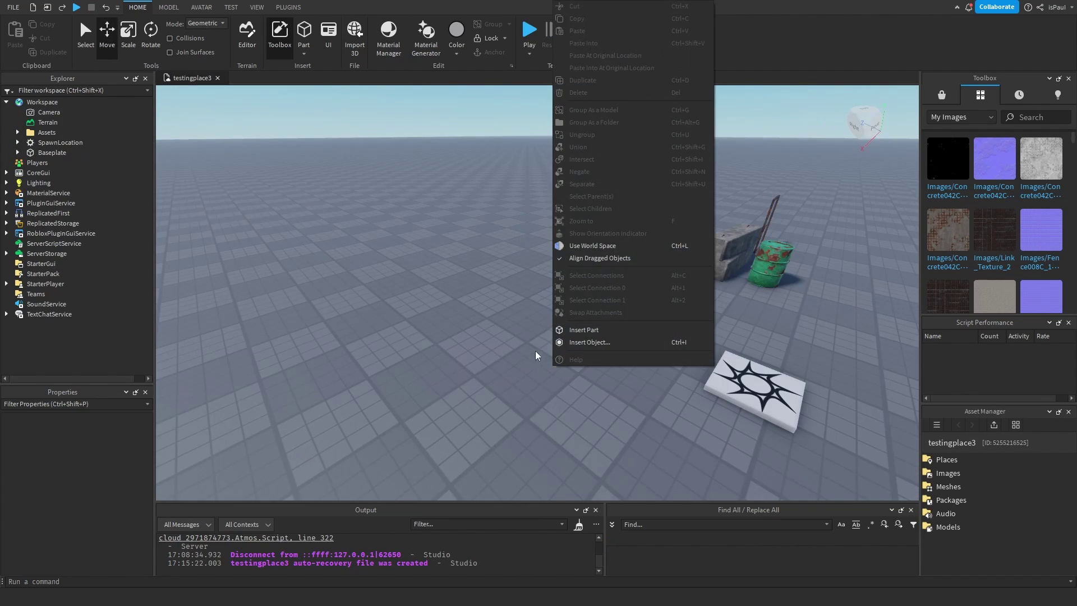
{"action": "left_click", "coordinate": [564, 335]}
{"action": "key", "text": "f"}
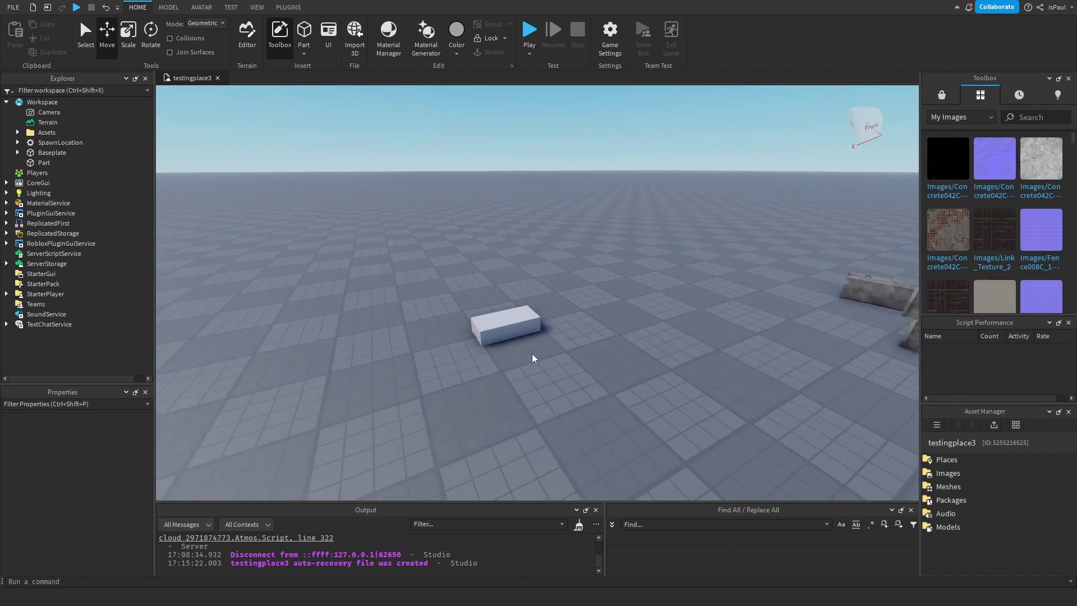
{"action": "left_click", "coordinate": [522, 354]}
{"action": "key", "text": "ctrl+3"}
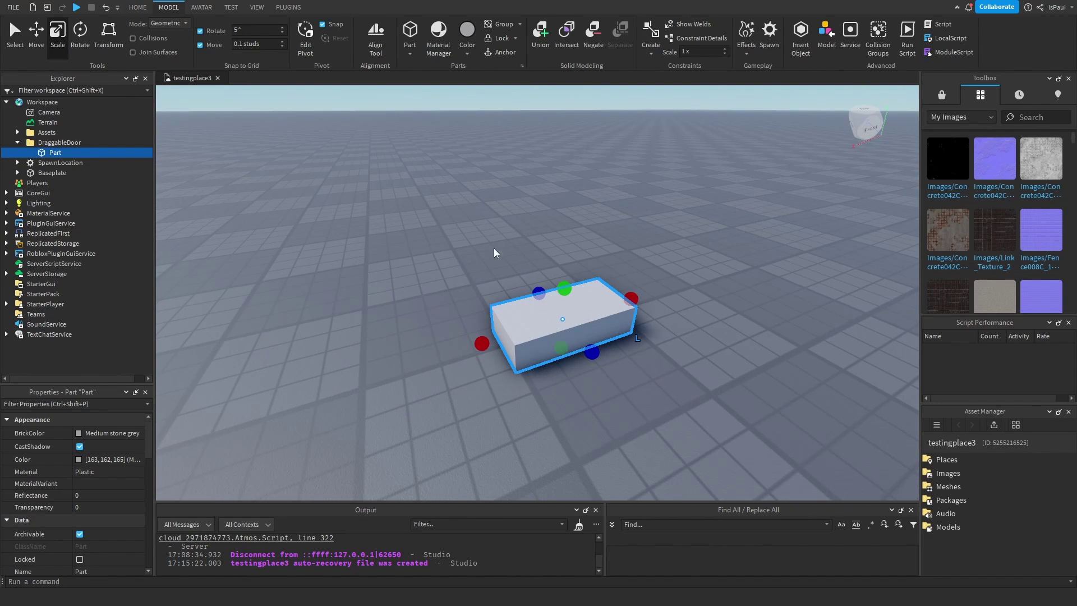
Step: Rename the new part Hinge and set its size to 0.4, 0.4, 0.4
{"action": "right_click_drag", "start_coordinate": [669, 375], "coordinate": [684, 378]}
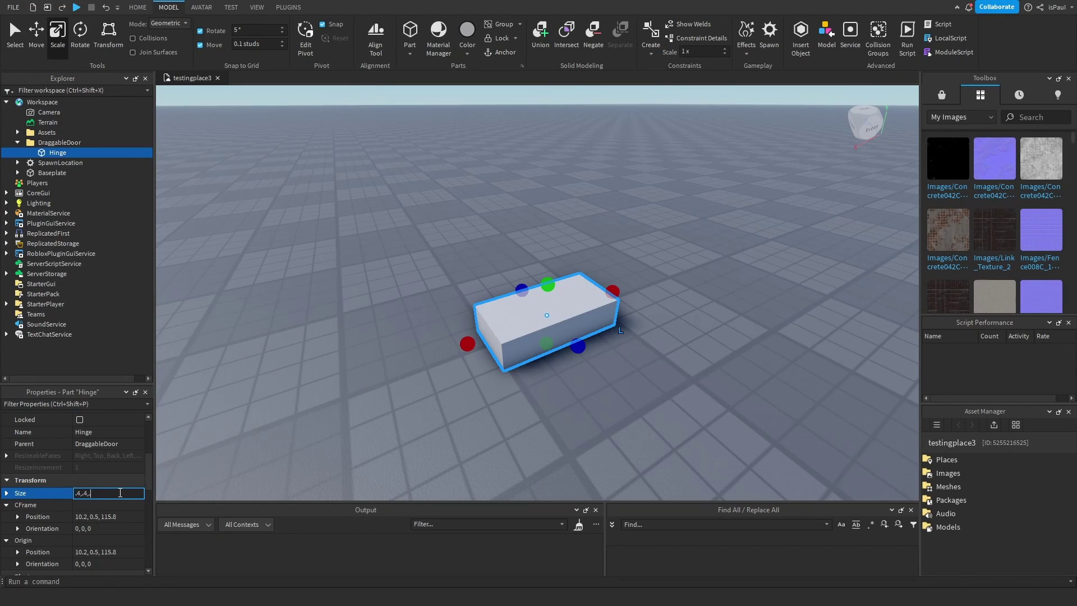
{"action": "key", "text": "Return"}
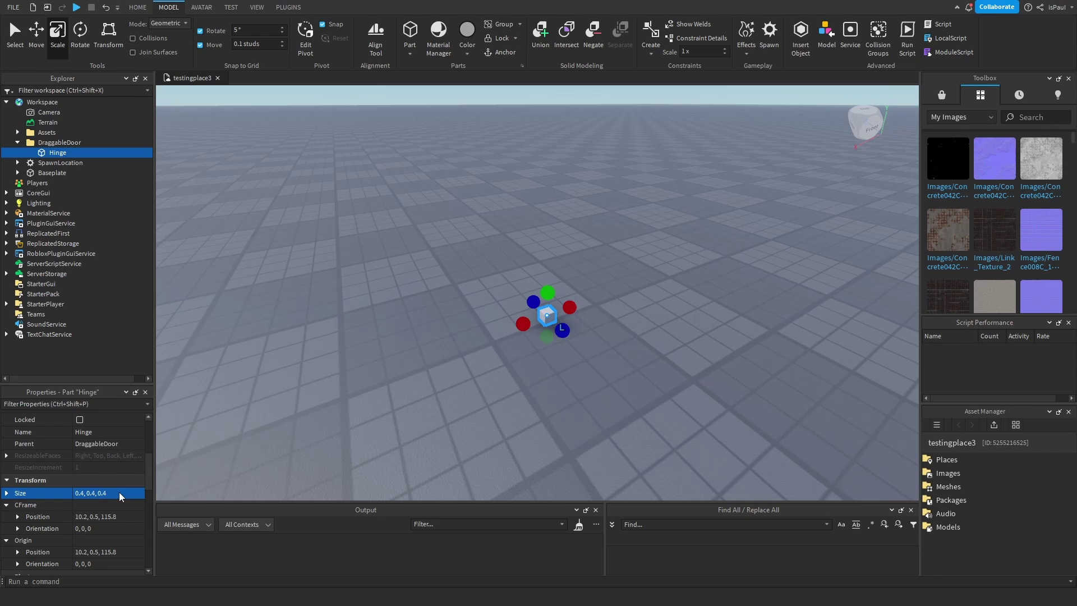
Step: Stretch the Hinge part upward into a thin vertical post slightly taller than a character rig
{"action": "left_click", "coordinate": [446, 425]}
{"action": "left_click_drag", "start_coordinate": [544, 324], "coordinate": [512, 159]}
{"action": "left_click", "coordinate": [508, 327]}
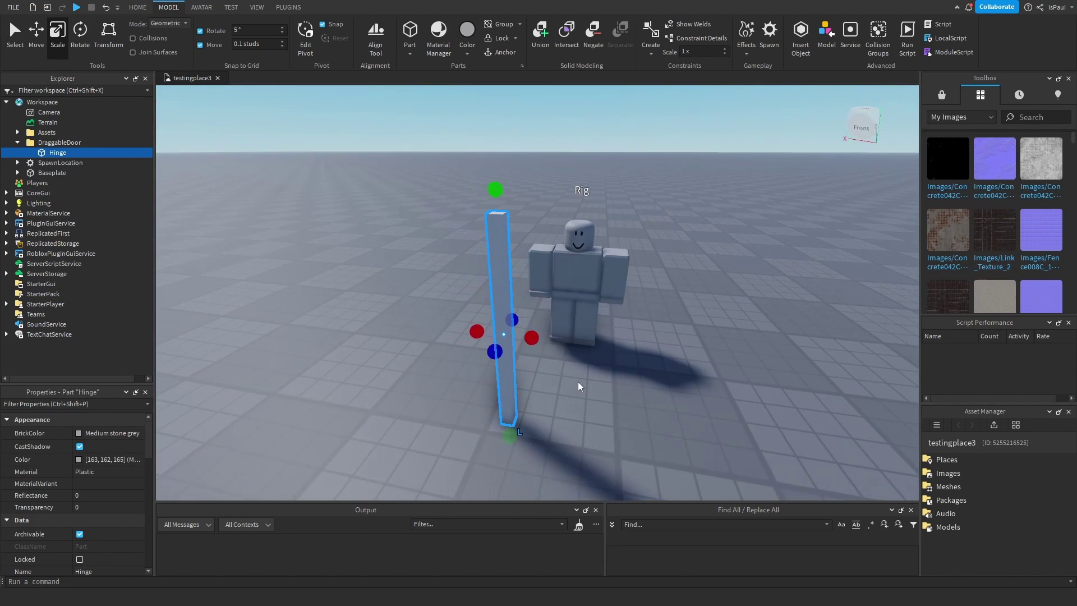
Step: Duplicate the Hinge post, move the copy beside it along the X axis, and widen it into a door panel
{"action": "key", "text": "ctrl+2"}
{"action": "key", "text": "ctrl+d"}
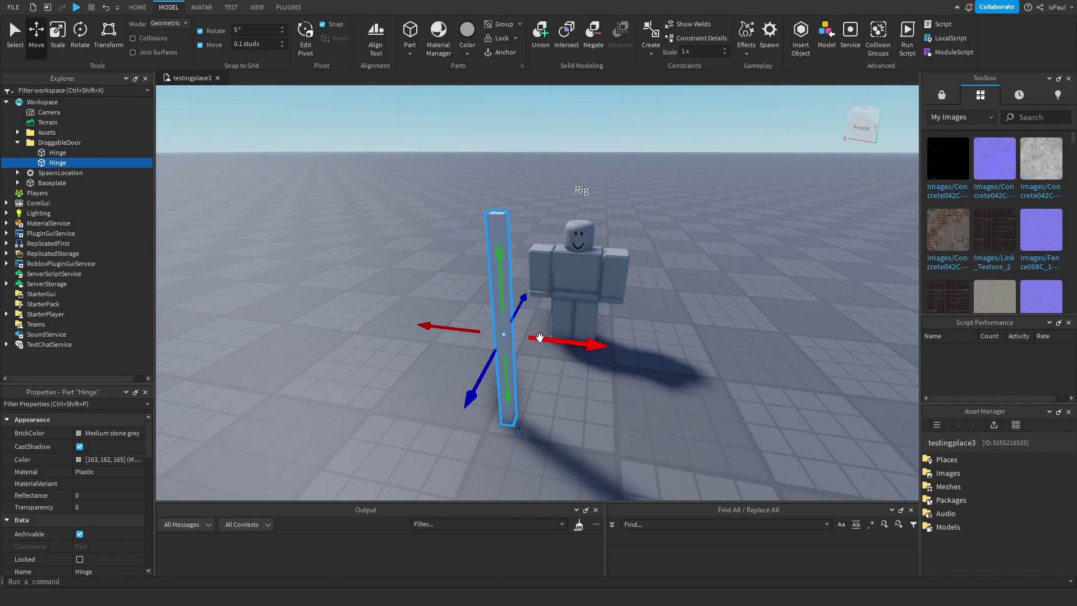
{"action": "left_click_drag", "start_coordinate": [536, 339], "coordinate": [663, 355]}
{"action": "key", "text": "ctrl+3"}
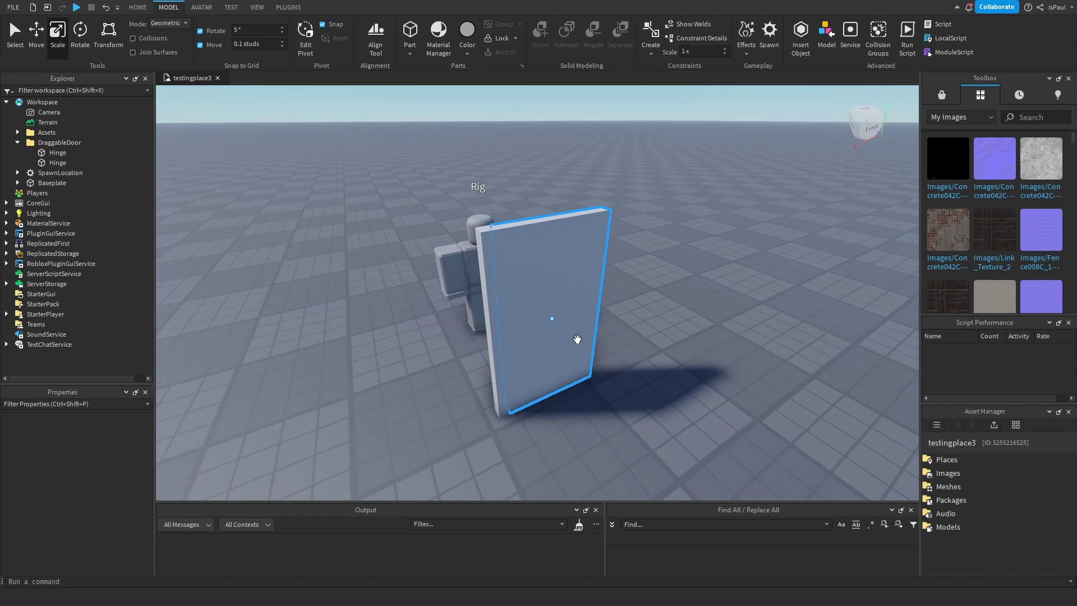
Step: Rename the door panel MainPart and move the reference rig away from the door into the Assets folder
{"action": "left_click", "coordinate": [578, 336]}
{"action": "right_click_drag", "start_coordinate": [349, 338], "coordinate": [331, 277]}
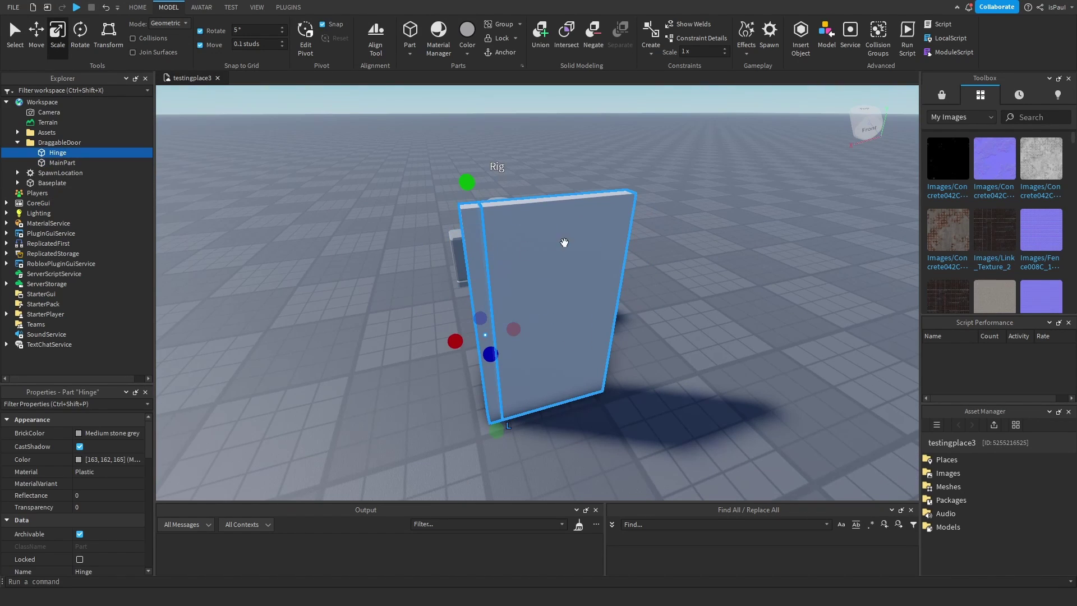
{"action": "left_click", "coordinate": [503, 208]}
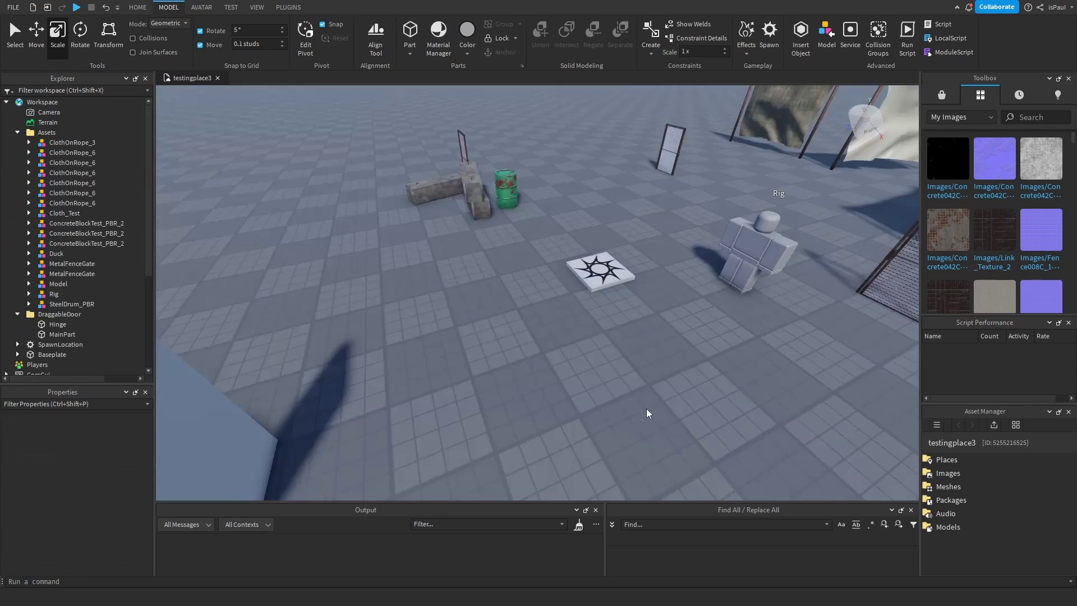
{"action": "left_click", "coordinate": [665, 278]}
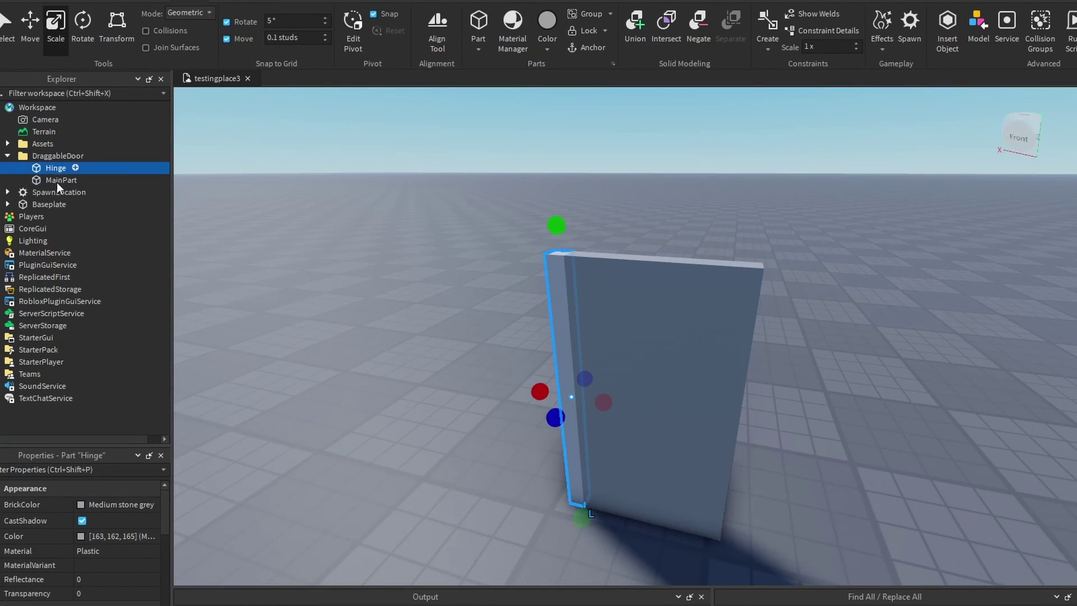
Step: Add an Attachment inside the Hinge part and rename it HingeAtt
{"action": "left_click", "coordinate": [57, 181]}
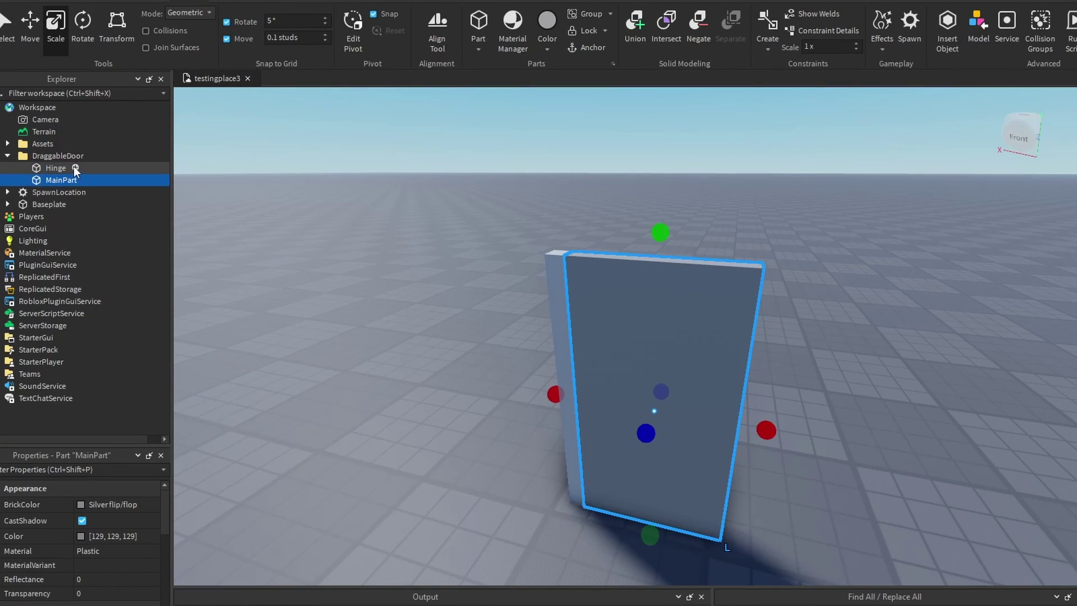
{"action": "left_click", "coordinate": [58, 167]}
{"action": "left_click", "coordinate": [75, 167]}
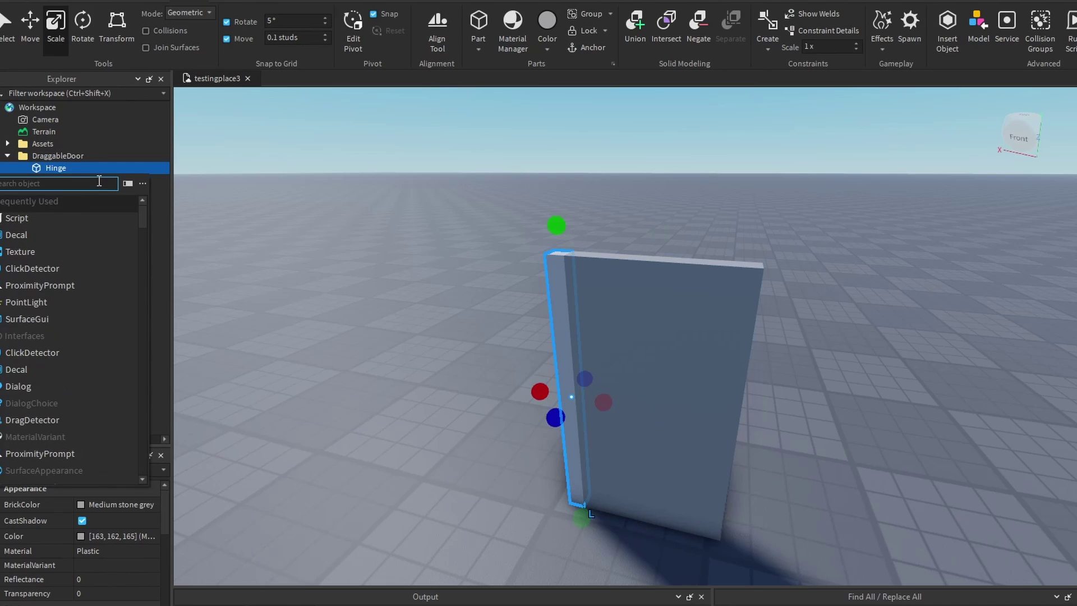
{"action": "type", "text": "att"}
{"action": "left_click", "coordinate": [49, 202]}
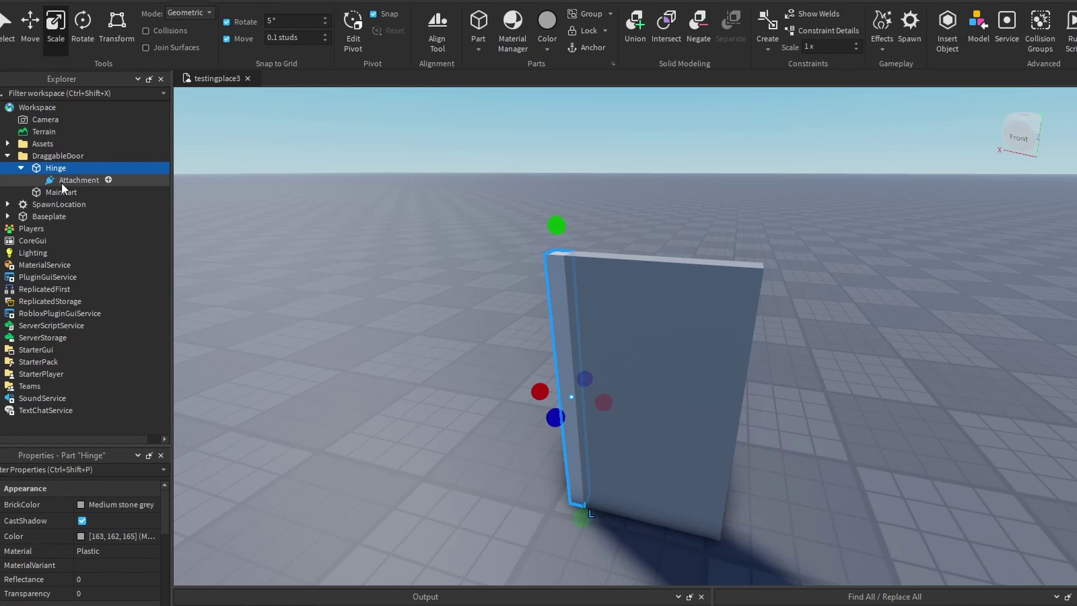
{"action": "left_click", "coordinate": [62, 183]}
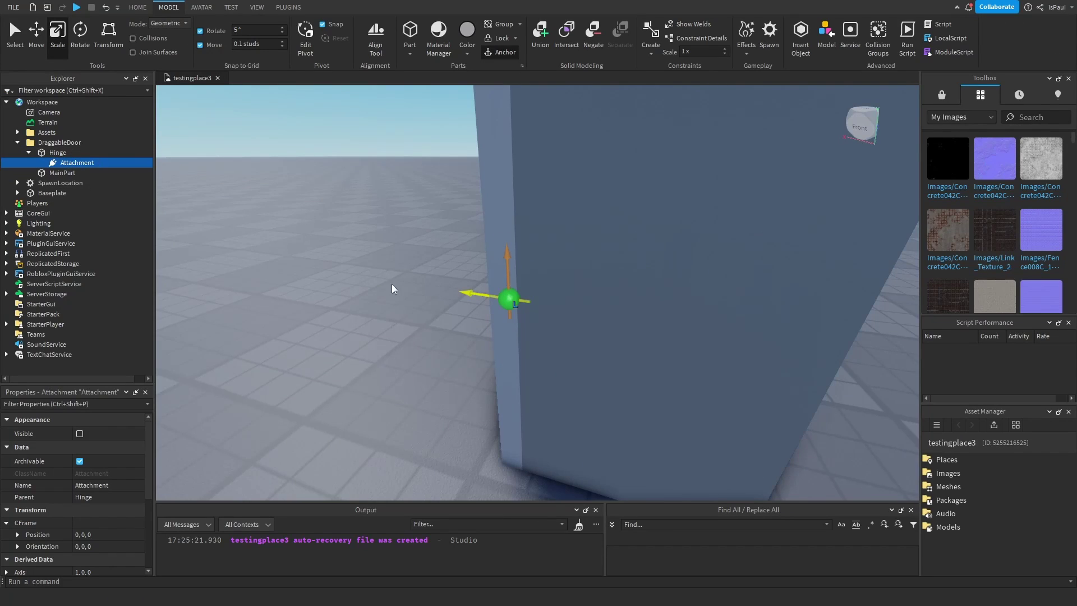
{"action": "right_click_drag", "start_coordinate": [392, 284], "coordinate": [450, 305]}
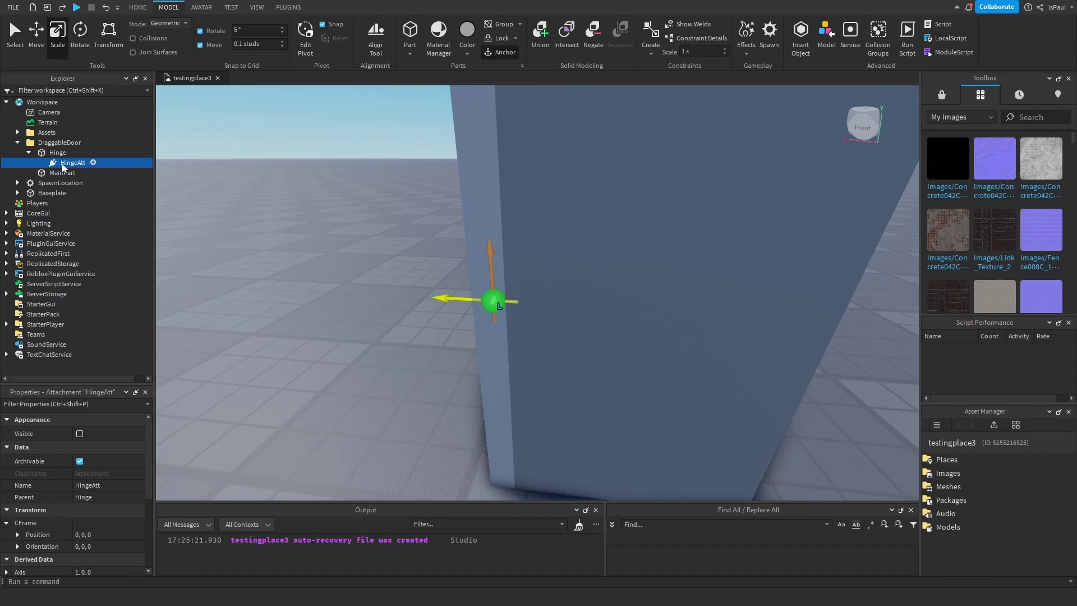
Step: Duplicate HingeAtt, place the copy under MainPart, and rename it DoorAtt
{"action": "key", "text": "ctrl+d"}
{"action": "left_click_drag", "start_coordinate": [66, 174], "coordinate": [62, 184]}
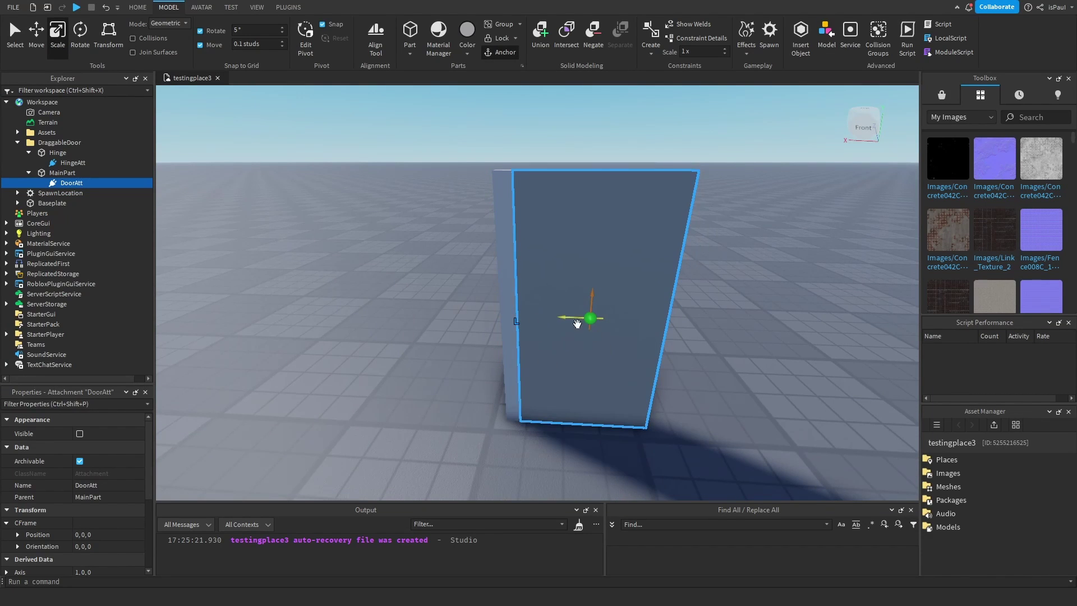
{"action": "scroll", "coordinate": [592, 334], "scroll_direction": "up", "scroll_amount": 3}
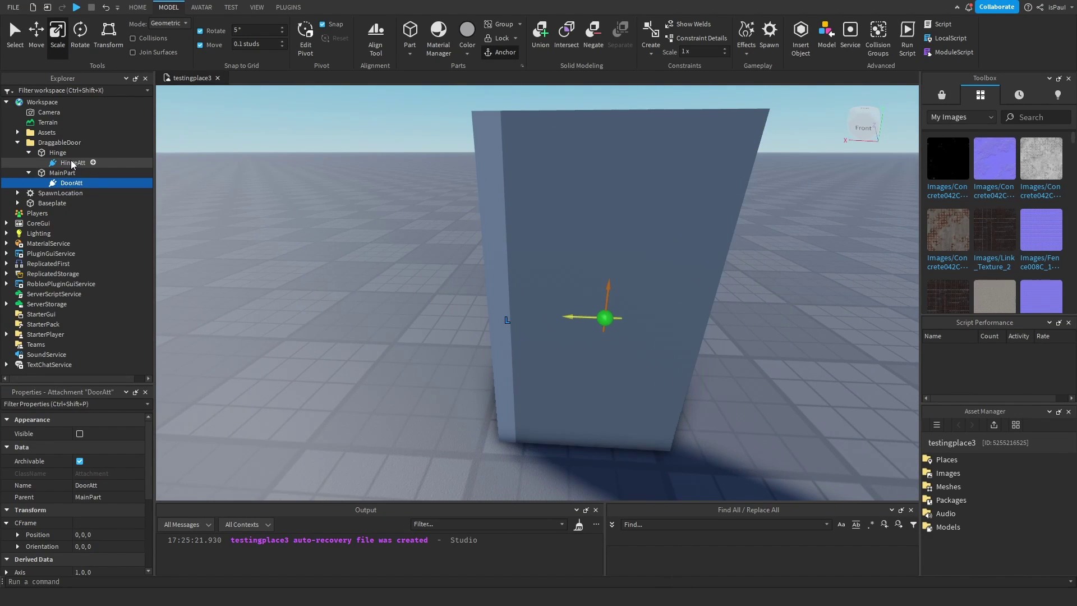
Step: Insert a HingeConstraint into the Hinge part
{"action": "left_click", "coordinate": [57, 153]}
{"action": "key", "text": "ctrl+i"}
{"action": "type", "text": "hinge"}
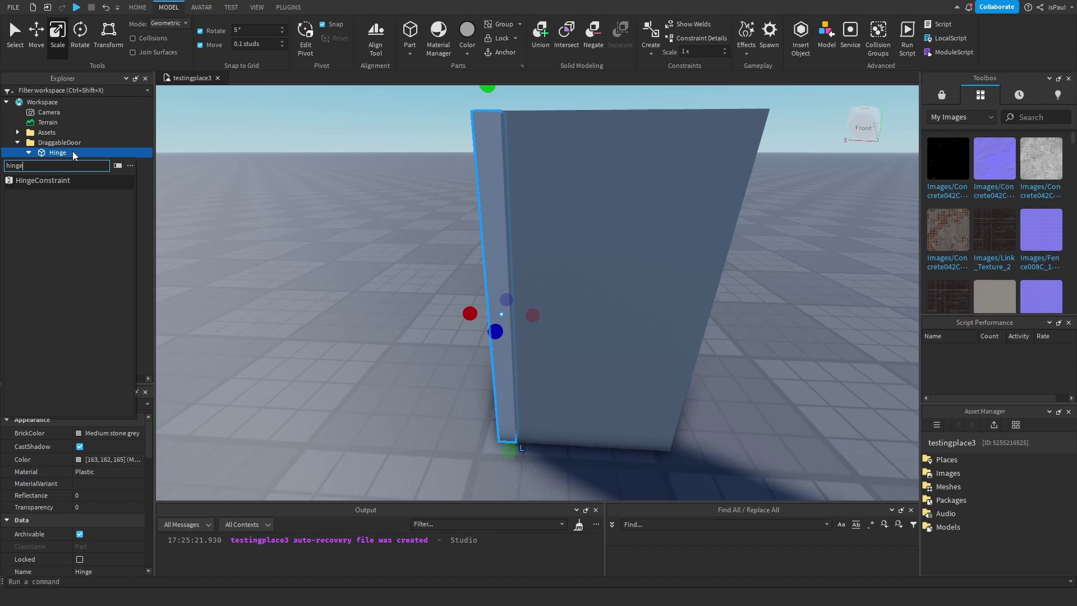
{"action": "key", "text": "Return"}
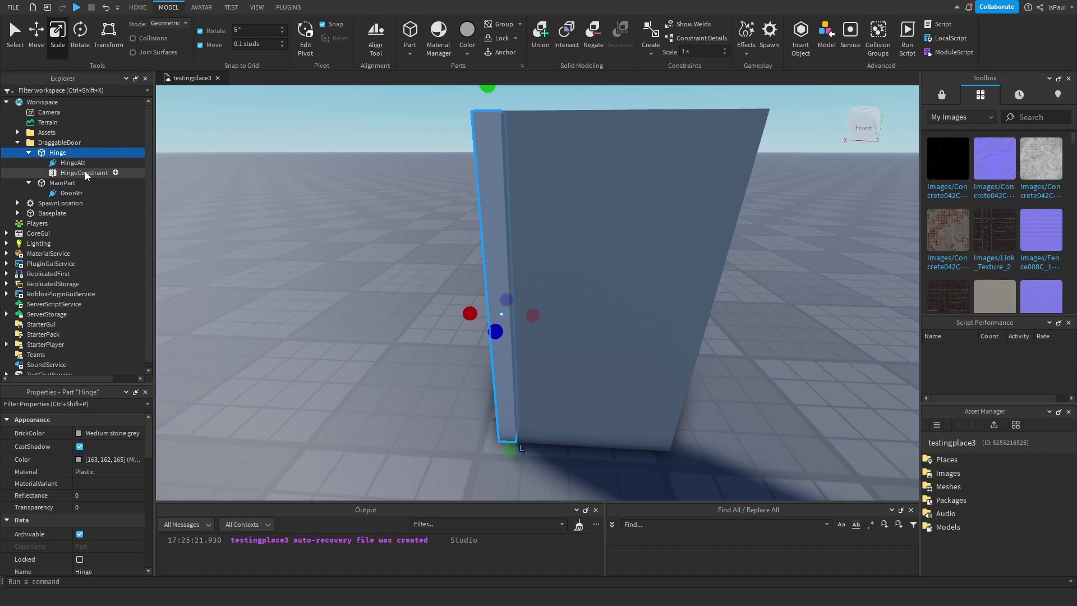
Step: Set the HingeConstraint's Attachment0 to DoorAtt and Attachment1 to HingeAtt
{"action": "left_click", "coordinate": [84, 173]}
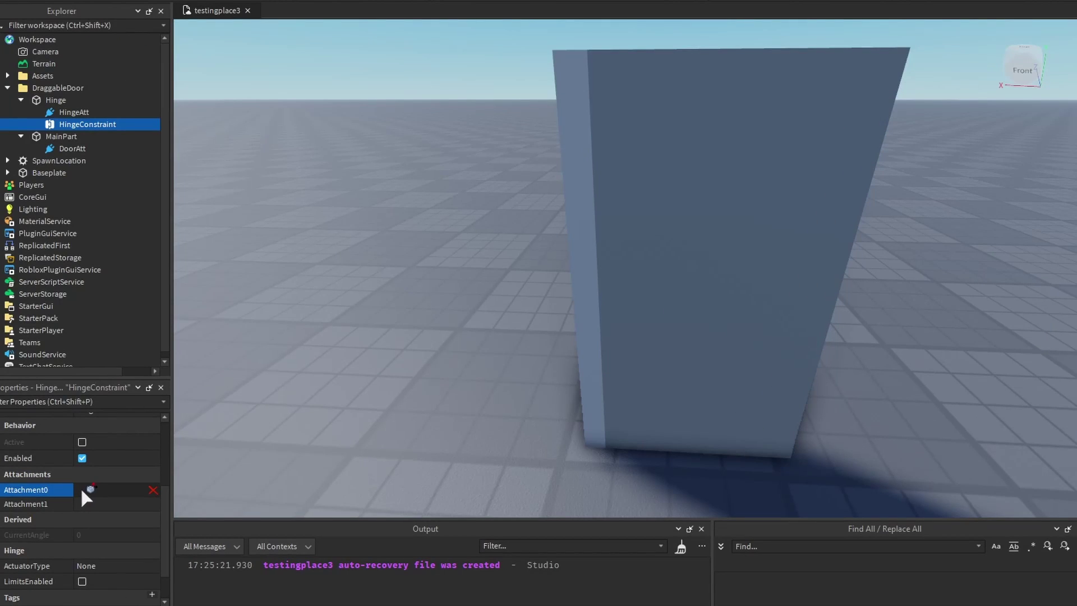
{"action": "left_click", "coordinate": [67, 148]}
{"action": "left_click", "coordinate": [13, 503]}
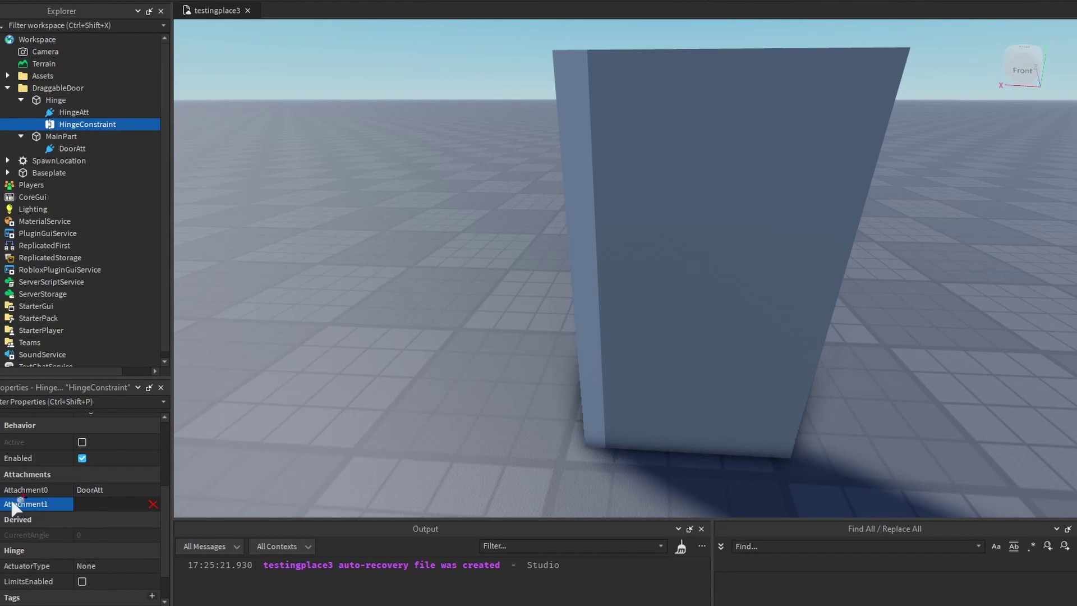
{"action": "left_click", "coordinate": [74, 112]}
{"action": "left_click", "coordinate": [73, 112]}
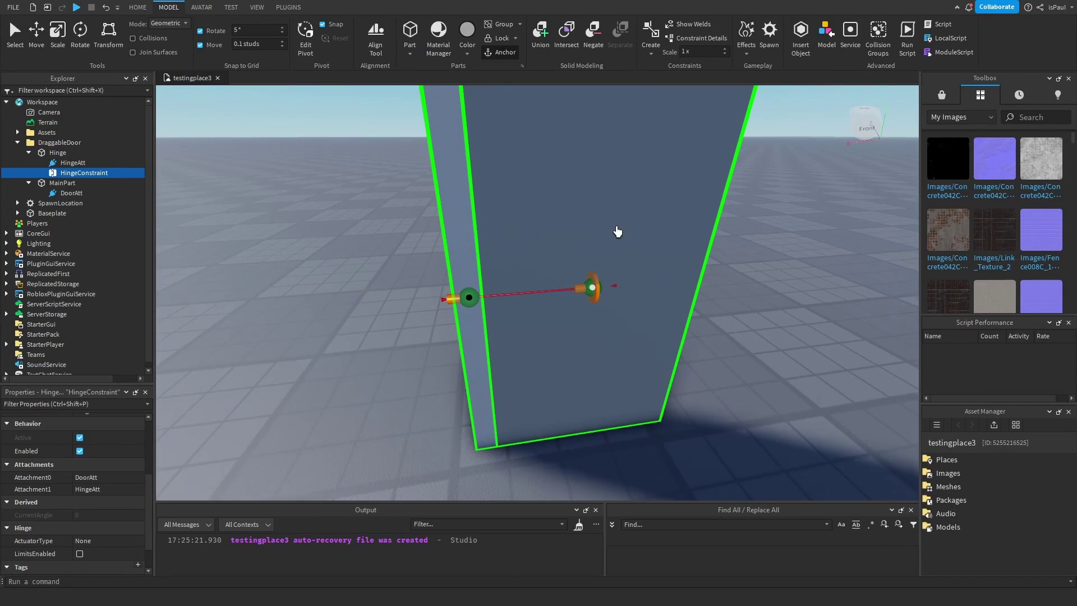
{"action": "right_click_drag", "start_coordinate": [617, 231], "coordinate": [610, 233]}
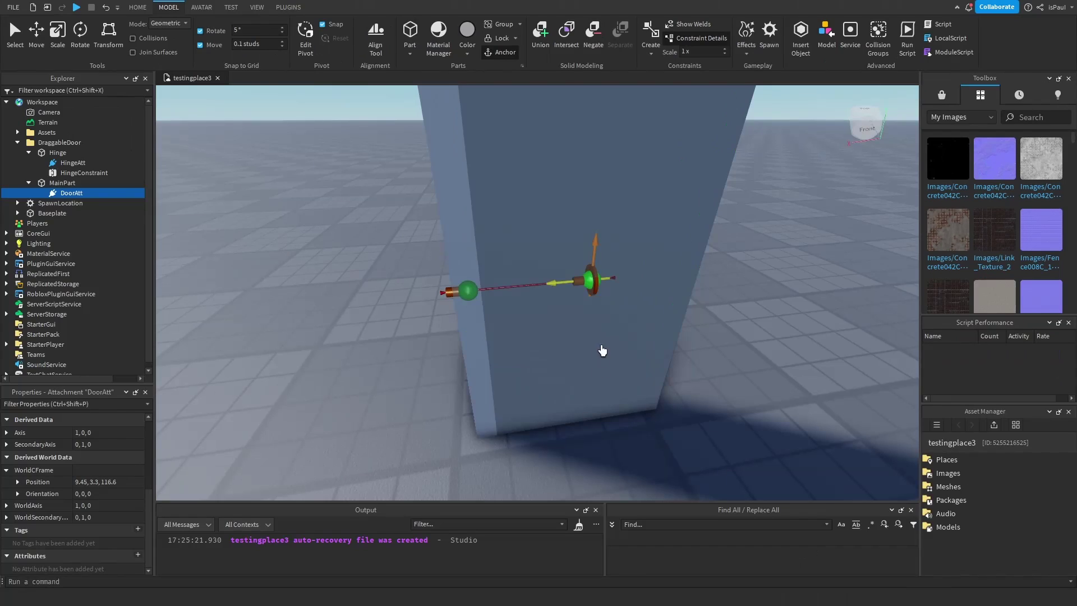
Step: Move DoorAtt along the X axis to the door's hinge-side edge, at about world X 11.25
{"action": "left_click", "coordinate": [502, 332]}
{"action": "scroll", "coordinate": [620, 329], "scroll_direction": "up", "scroll_amount": 2}
{"action": "right_click_drag", "start_coordinate": [620, 329], "coordinate": [630, 306]}
{"action": "scroll", "coordinate": [630, 324], "scroll_direction": "down", "scroll_amount": 3}
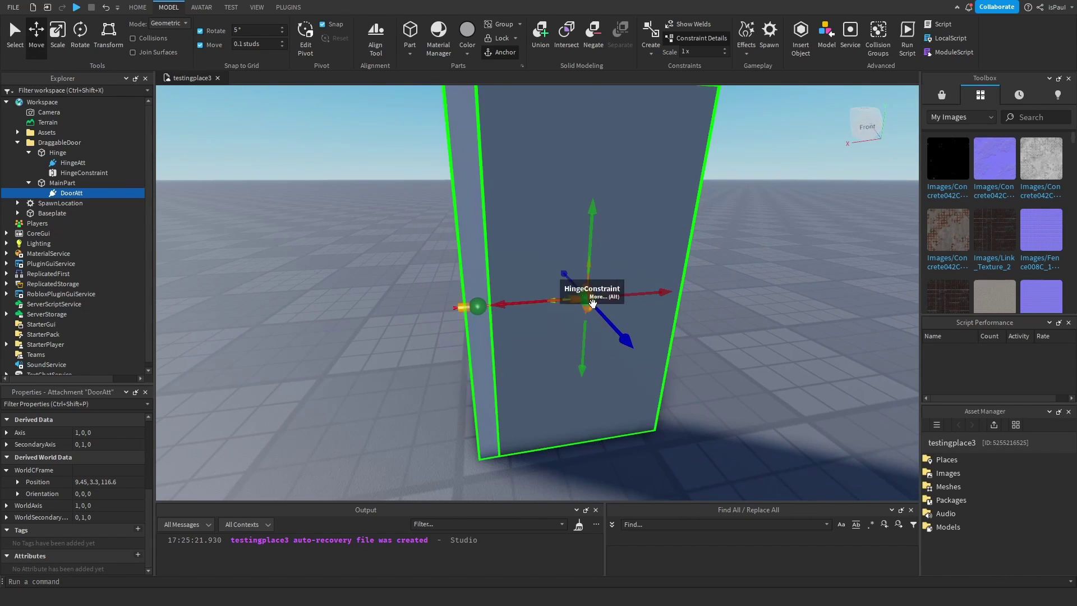
{"action": "left_click_drag", "start_coordinate": [634, 294], "coordinate": [564, 293]}
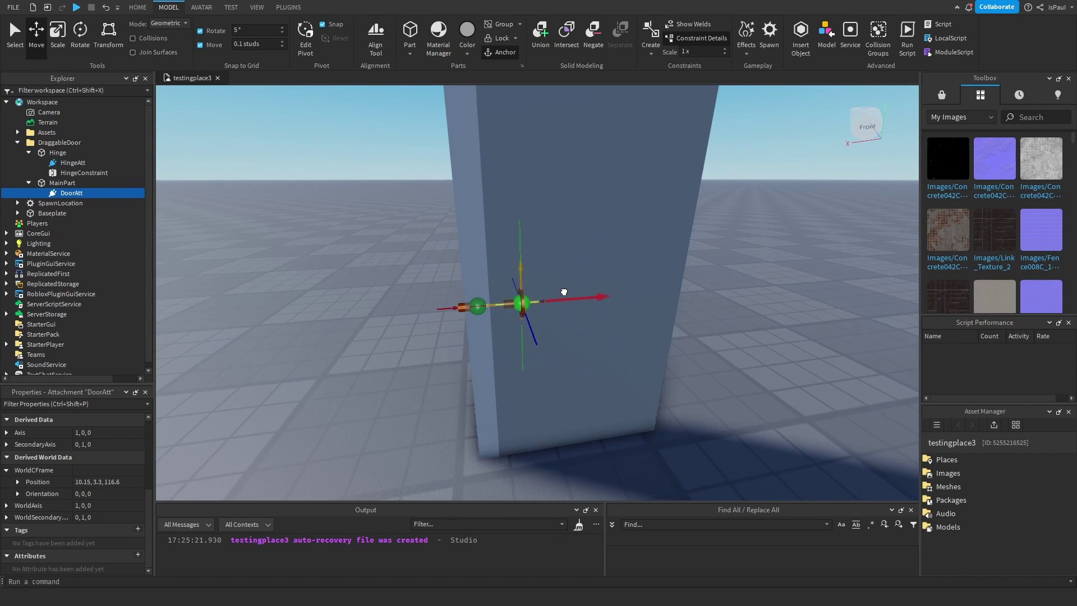
{"action": "right_click_drag", "start_coordinate": [539, 293], "coordinate": [529, 313]}
{"action": "scroll", "coordinate": [529, 313], "scroll_direction": "up", "scroll_amount": 3}
Step: Set the move snap to 0.05 studs and nudge DoorAtt to world X 11.2, on the seam between door and hinge
{"action": "left_click", "coordinate": [255, 44]}
{"action": "type", "text": "0.05"}
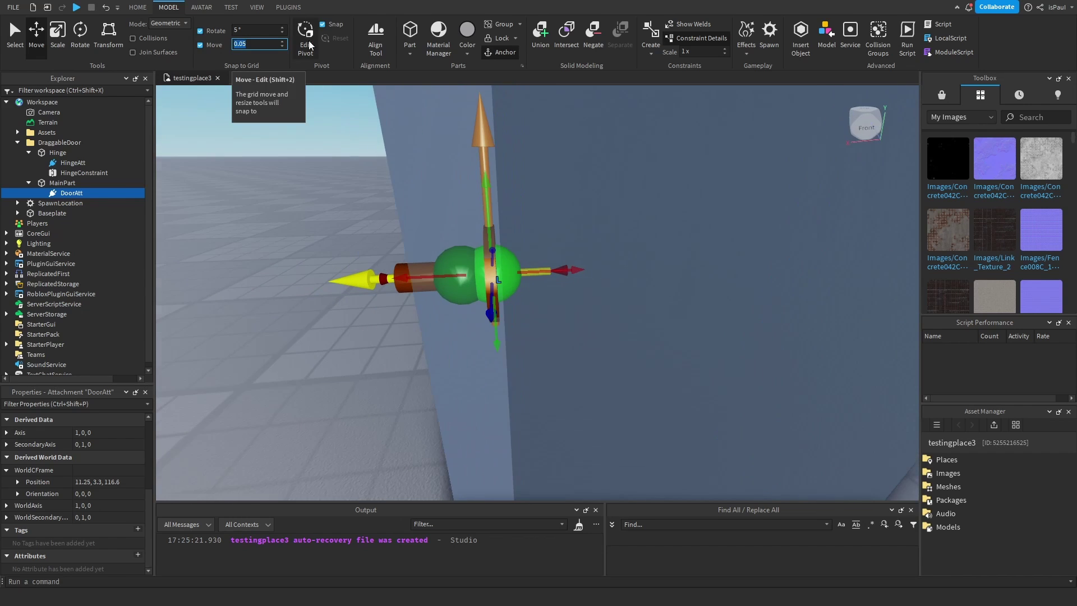
{"action": "left_click_drag", "start_coordinate": [540, 271], "coordinate": [552, 270]}
{"action": "right_click_drag", "start_coordinate": [552, 292], "coordinate": [536, 312]}
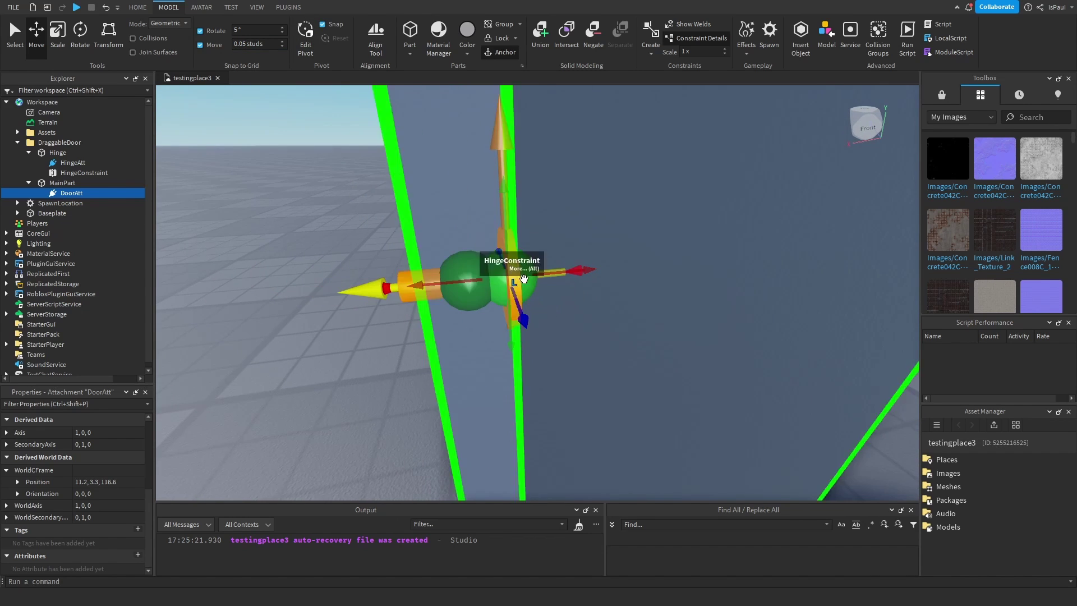
Step: Set the move snap increment back to 0.1 studs
{"action": "left_click", "coordinate": [283, 47]}
{"action": "type", "text": "0.1"}
{"action": "key", "text": "Return"}
Step: Rotate DoorAtt to an orientation of 0, 90, 90 so its main axis points straight up
{"action": "right_click_drag", "start_coordinate": [528, 275], "coordinate": [535, 272]}
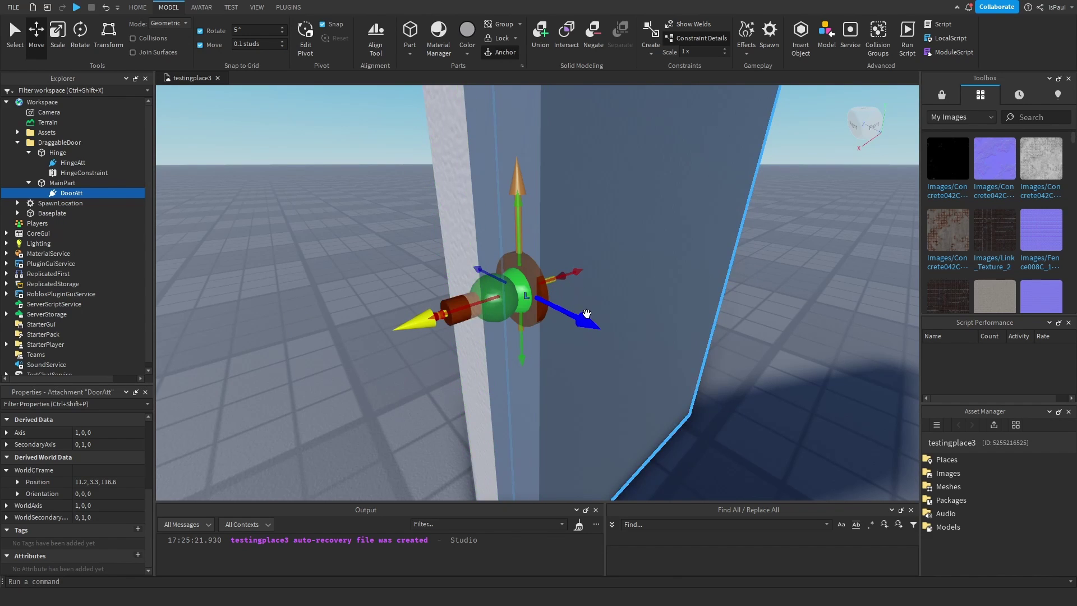
{"action": "right_click_drag", "start_coordinate": [574, 321], "coordinate": [571, 318]}
{"action": "key", "text": "ctrl+4"}
{"action": "left_click_drag", "start_coordinate": [553, 295], "coordinate": [565, 218]}
{"action": "right_click_drag", "start_coordinate": [564, 219], "coordinate": [476, 276]}
{"action": "left_click_drag", "start_coordinate": [505, 329], "coordinate": [581, 308]}
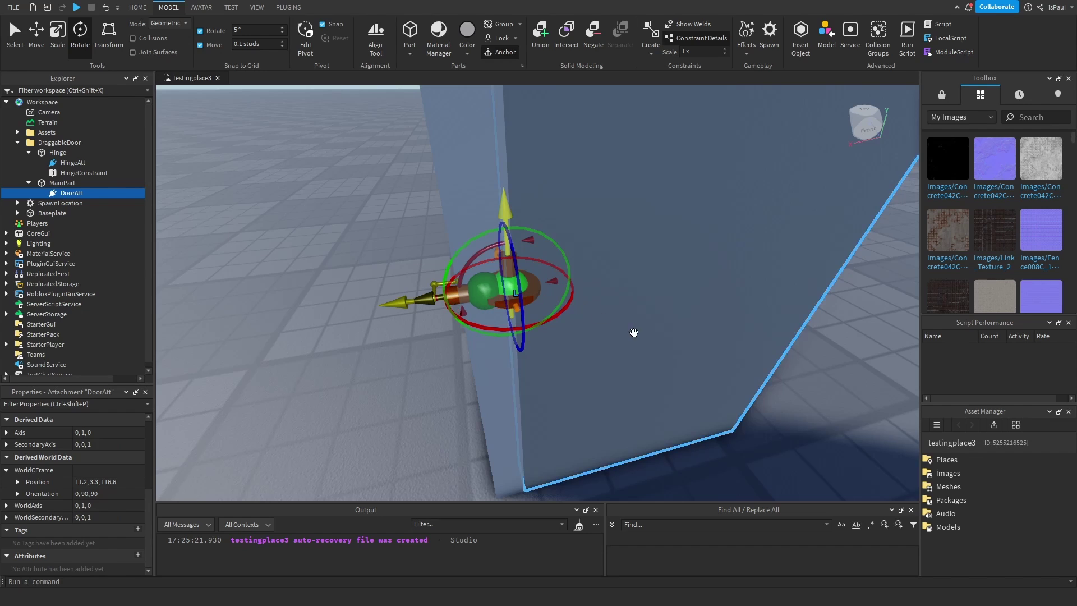
Step: Rotate the Hinge's HingeAtt attachment to an orientation of 0, 0, 90 so its main axis points straight up
{"action": "right_click_drag", "start_coordinate": [635, 331], "coordinate": [673, 336]}
{"action": "left_click", "coordinate": [530, 274]}
{"action": "right_click_drag", "start_coordinate": [560, 344], "coordinate": [558, 342]}
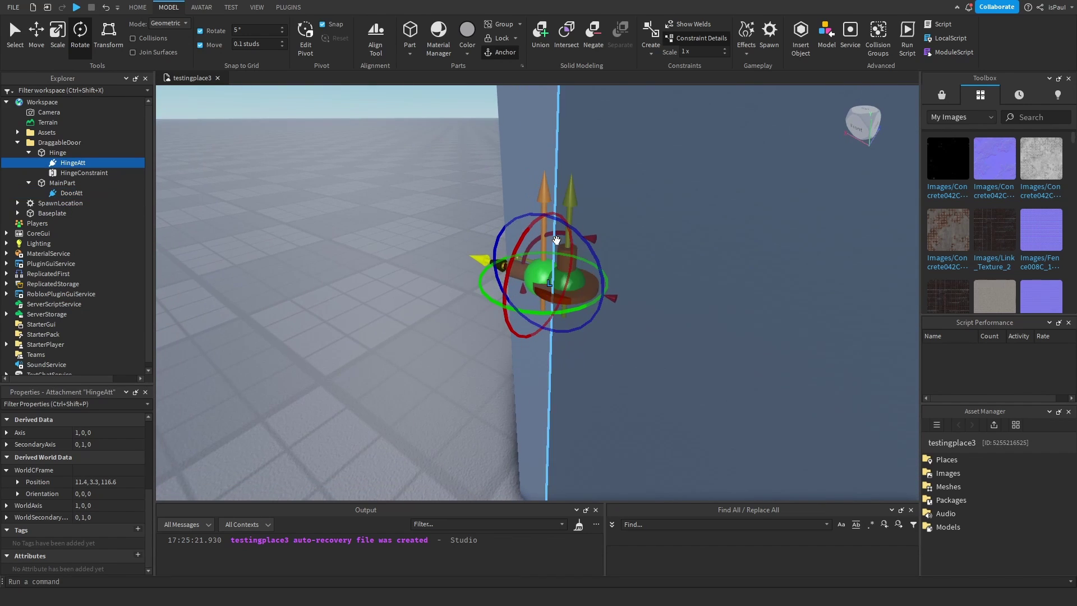
{"action": "mouse_move", "coordinate": [556, 233]}
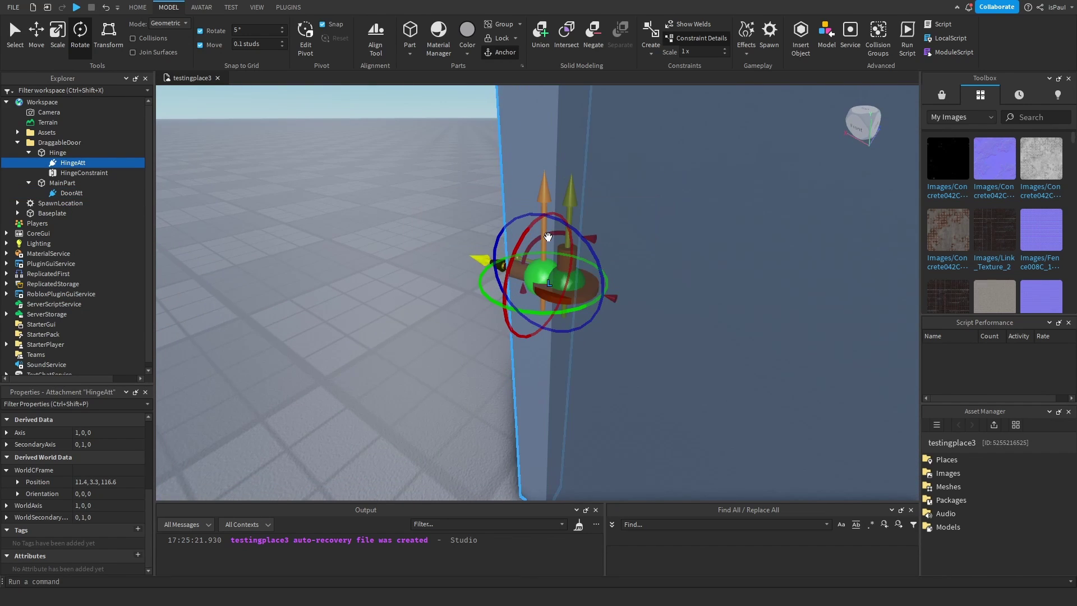
{"action": "right_click_drag", "start_coordinate": [553, 231], "coordinate": [488, 209]}
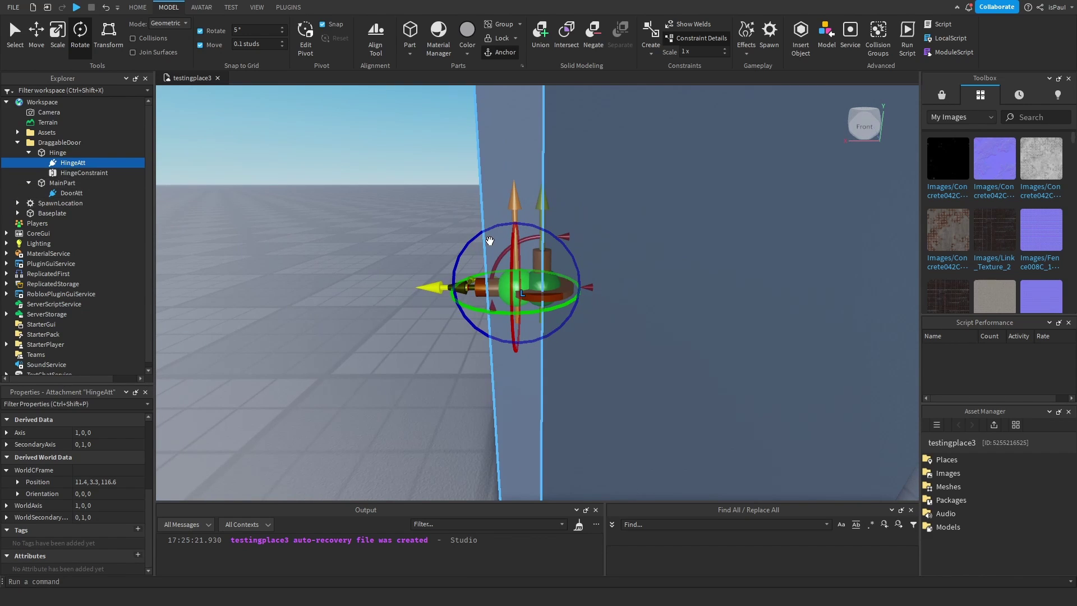
{"action": "left_click_drag", "start_coordinate": [476, 231], "coordinate": [579, 248]}
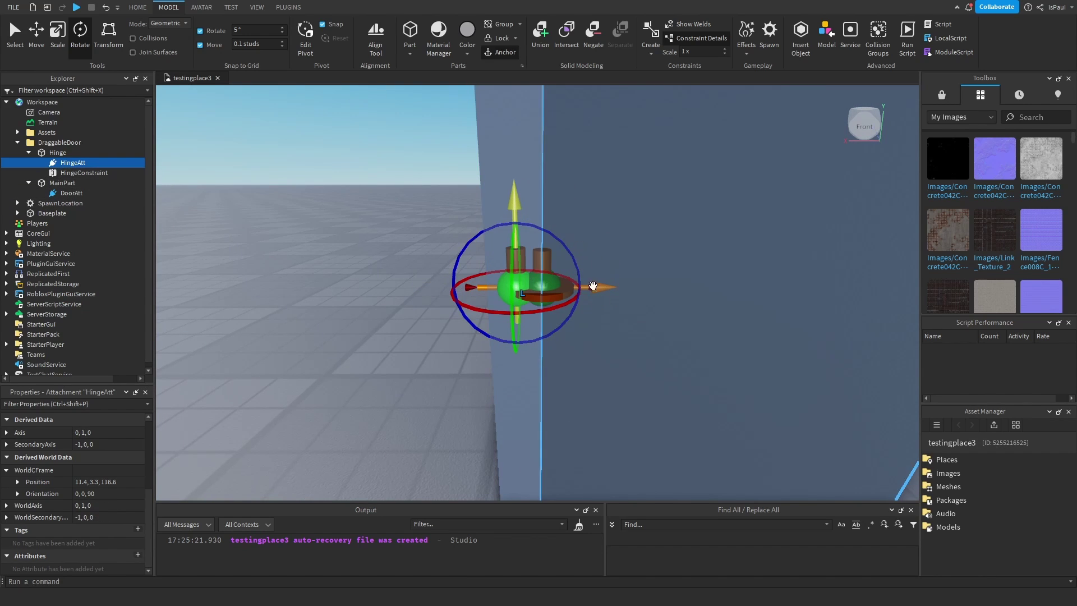
Step: Move HingeAtt along the X axis to world X 11.2, onto the seam where DoorAtt sits
{"action": "right_click_drag", "start_coordinate": [613, 315], "coordinate": [428, 335]}
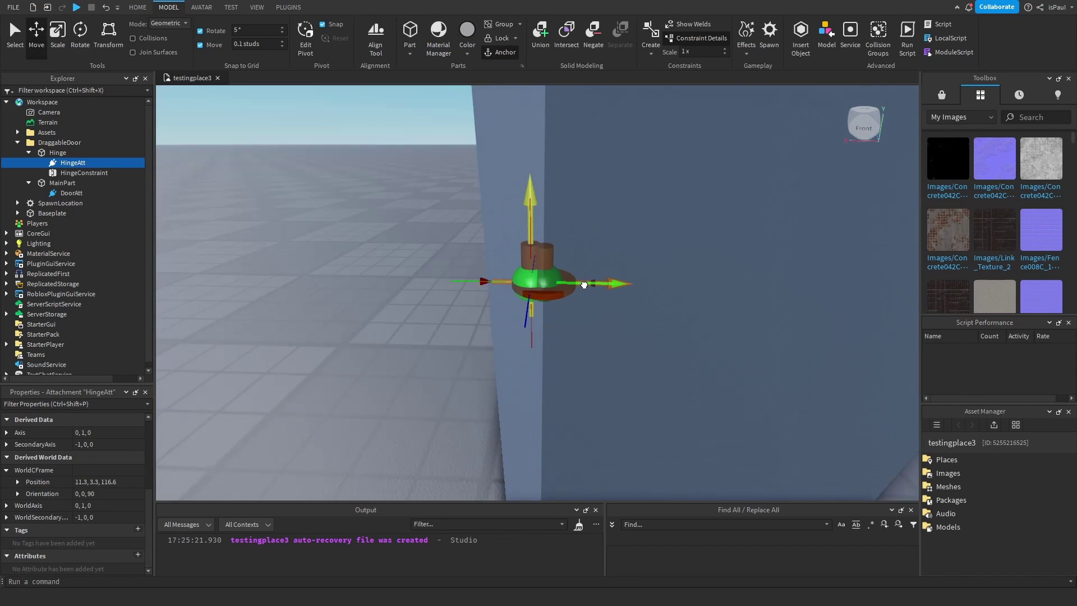
{"action": "left_click_drag", "start_coordinate": [584, 286], "coordinate": [591, 284]}
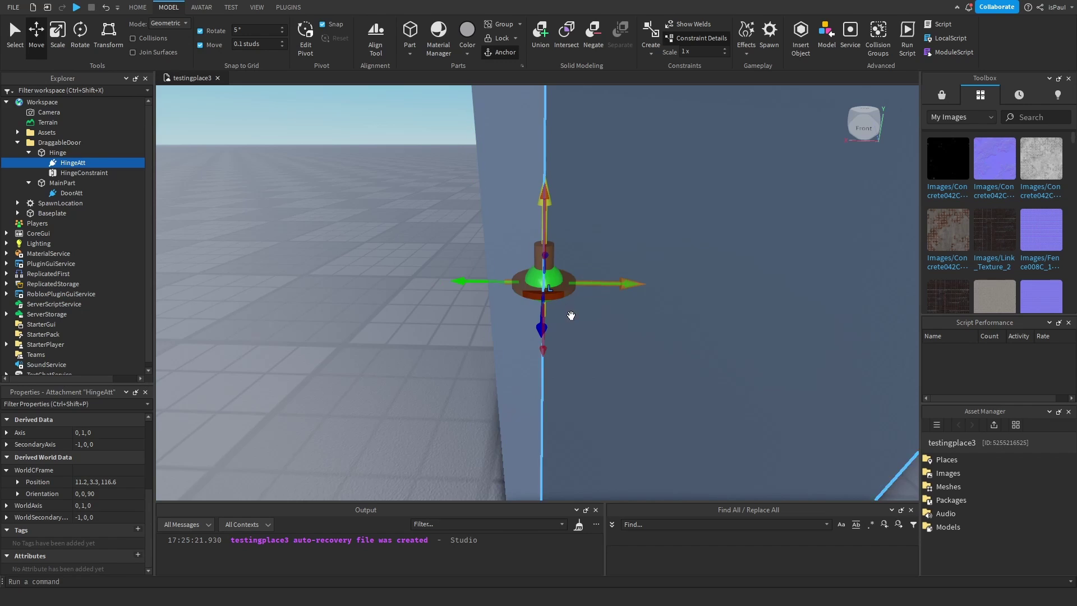
{"action": "right_click_drag", "start_coordinate": [570, 314], "coordinate": [185, 207]}
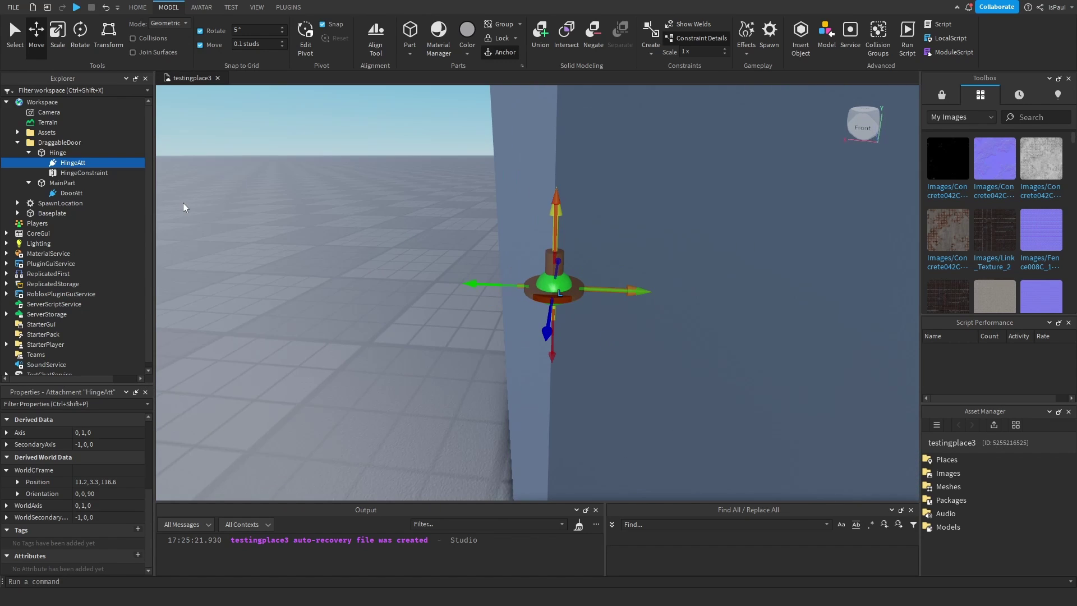
Step: Duplicate HingeAtt inside the Hinge part and name the copy DraggerAtt
{"action": "key", "text": "ctrl+d"}
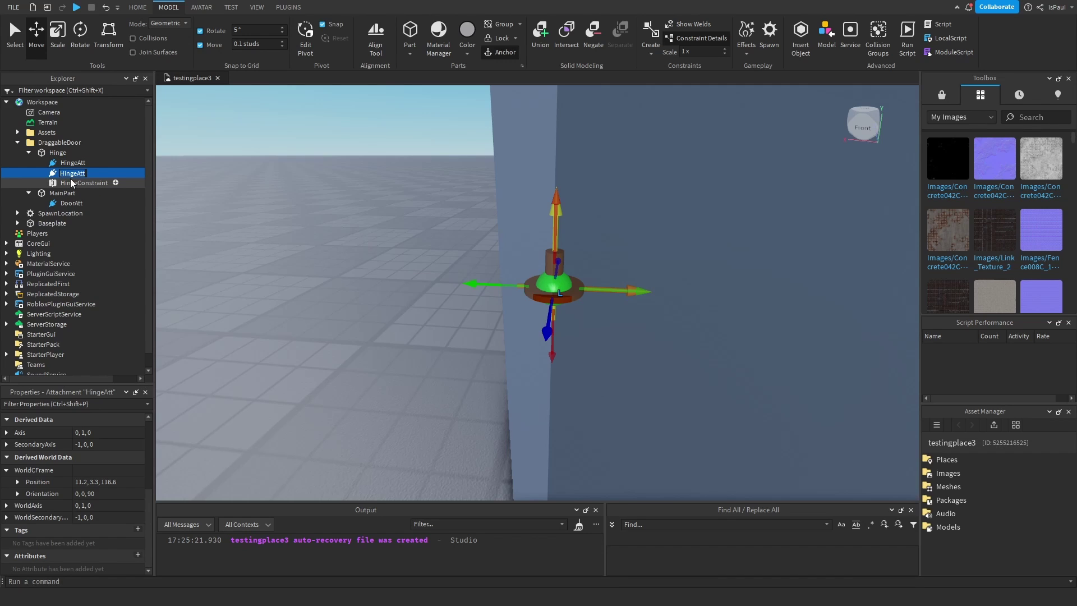
{"action": "type", "text": "DraggerAtt"}
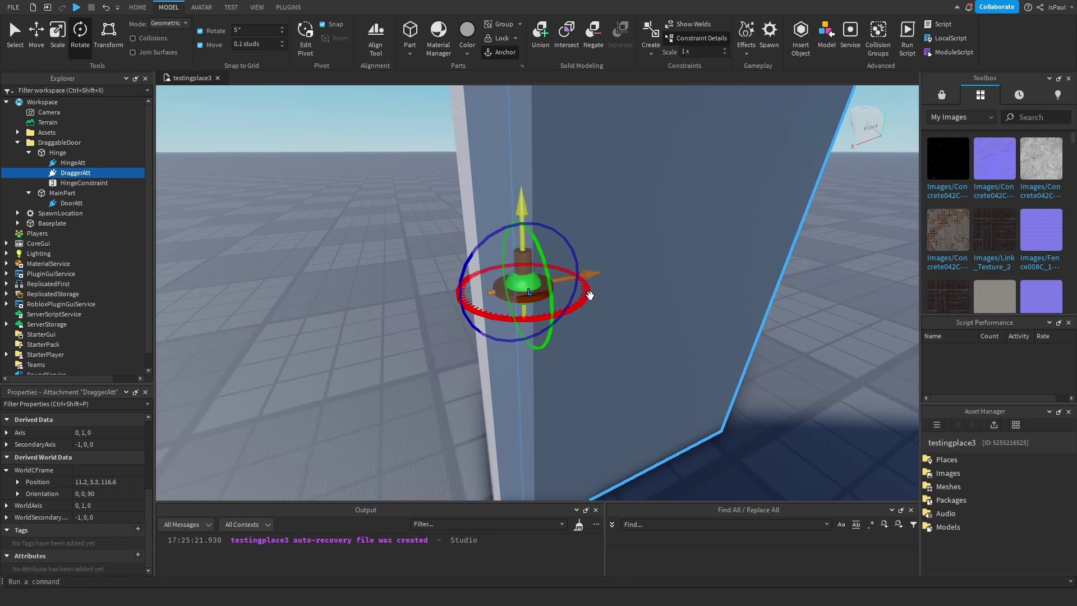
Step: Rotate DraggerAtt to an orientation of 0, 180, 0 so its secondary axis points straight up
{"action": "right_click_drag", "start_coordinate": [589, 296], "coordinate": [582, 286]}
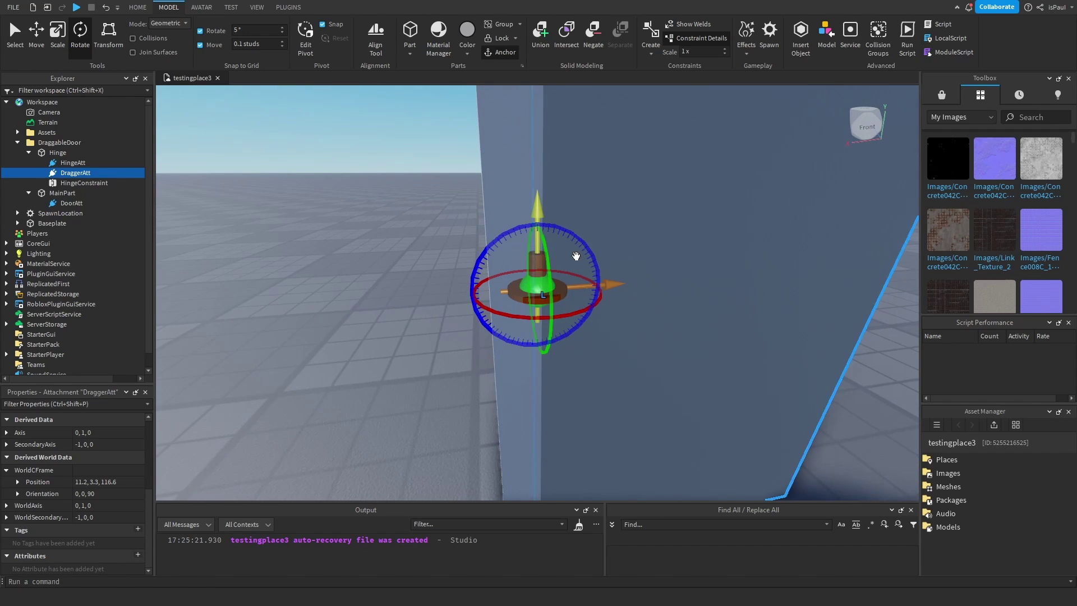
{"action": "scroll", "coordinate": [541, 193], "scroll_direction": "up", "scroll_amount": 1}
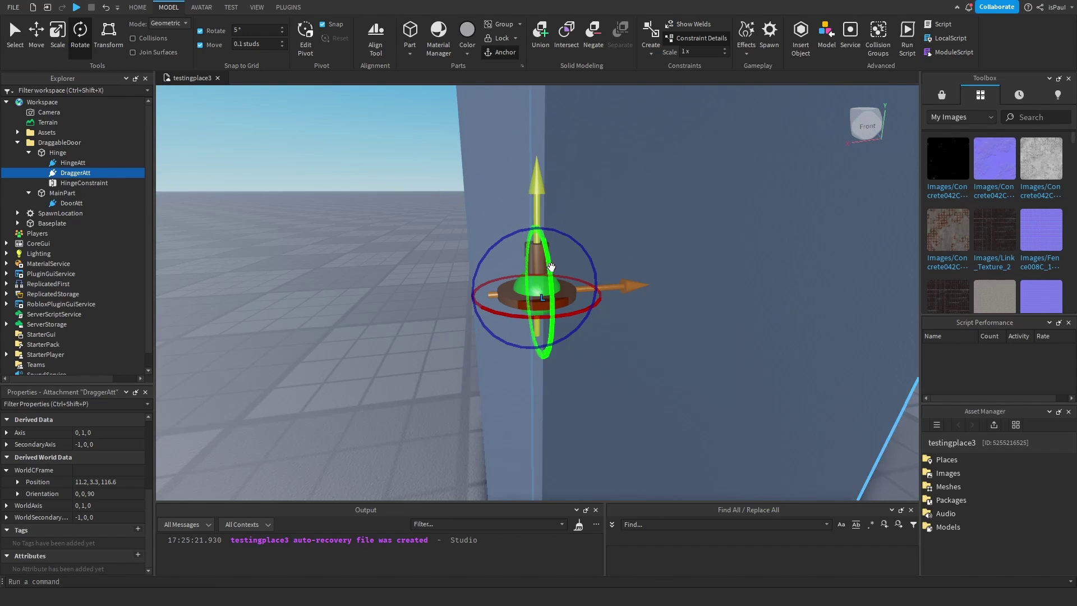
{"action": "left_click_drag", "start_coordinate": [581, 242], "coordinate": [584, 269]}
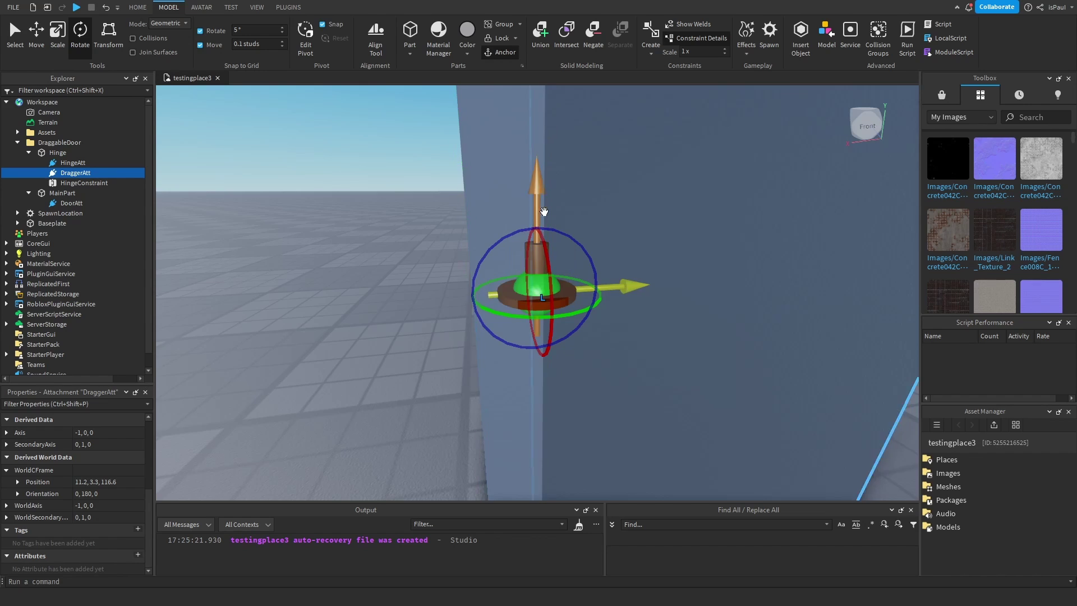
{"action": "right_click_drag", "start_coordinate": [544, 211], "coordinate": [594, 281]}
{"action": "scroll", "coordinate": [594, 281], "scroll_direction": "down", "scroll_amount": 2}
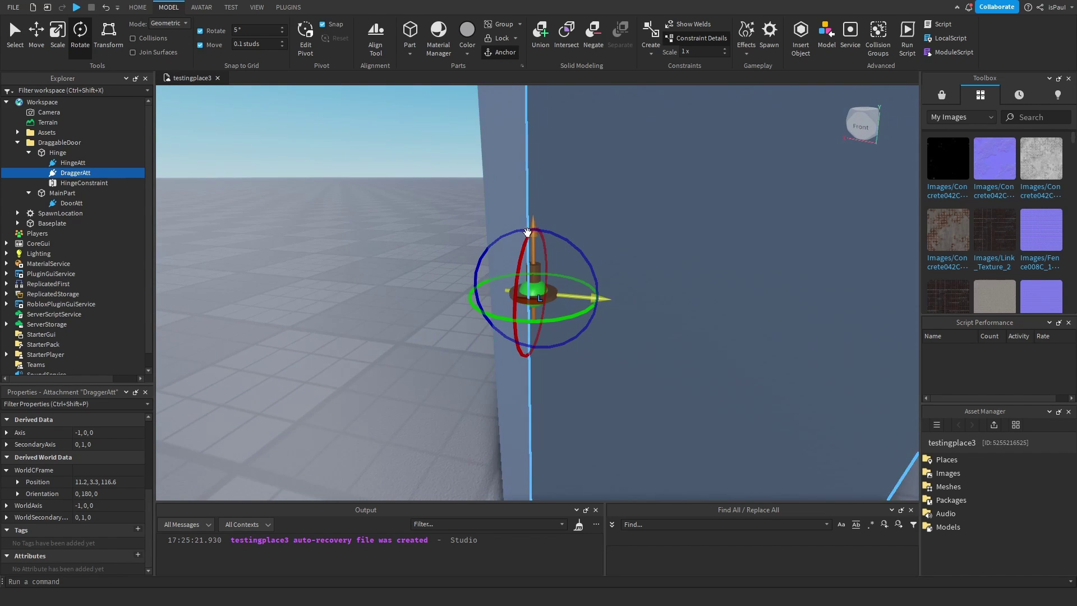
Step: Insert a DragDetector into MainPart and set its MaxActivationDistance to 10
{"action": "left_click", "coordinate": [479, 325]}
{"action": "right_click_drag", "start_coordinate": [479, 324], "coordinate": [565, 320]}
{"action": "scroll", "coordinate": [564, 320], "scroll_direction": "up", "scroll_amount": 1}
{"action": "right_click_drag", "start_coordinate": [641, 334], "coordinate": [615, 303]}
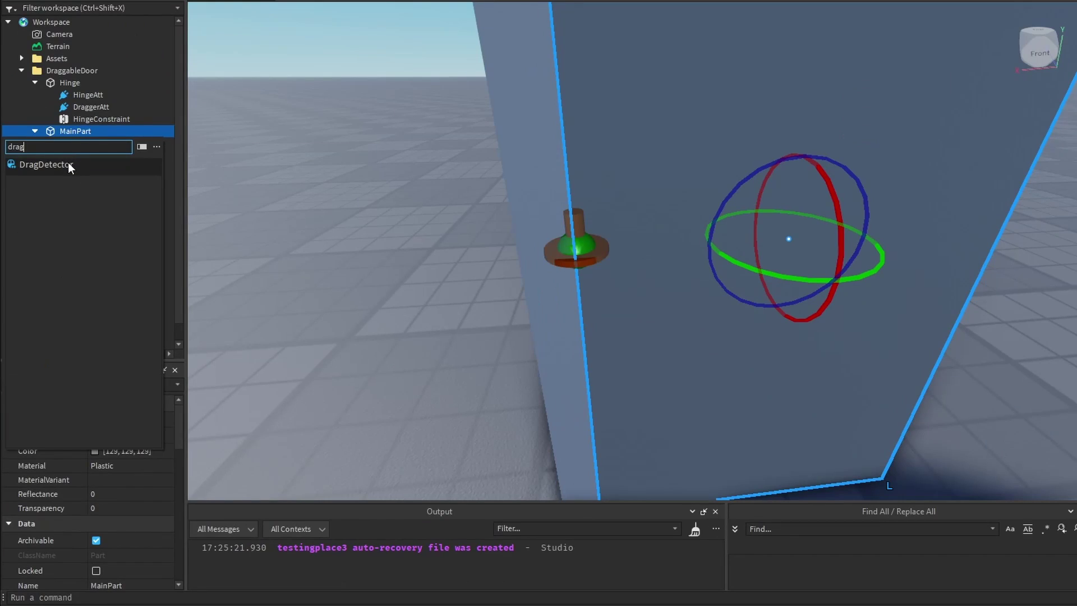
{"action": "left_click", "coordinate": [69, 162]}
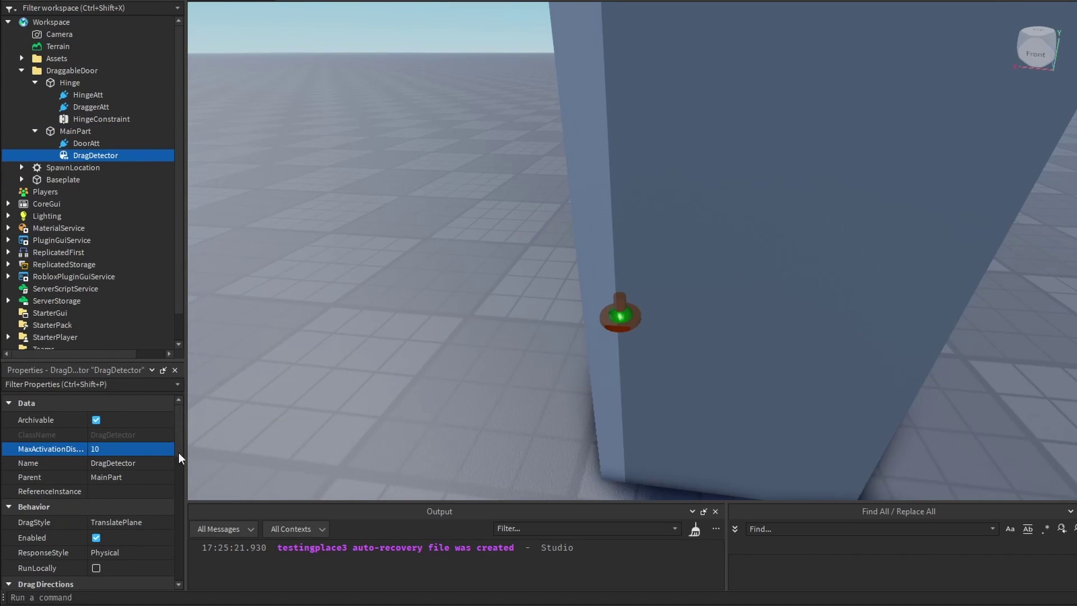
Step: Assign DraggerAtt as the DragDetector's ReferenceInstance and set its DragStyle to RotateAxis
{"action": "right_click_drag", "start_coordinate": [530, 372], "coordinate": [530, 372]}
{"action": "scroll", "coordinate": [530, 372], "scroll_direction": "up", "scroll_amount": 2}
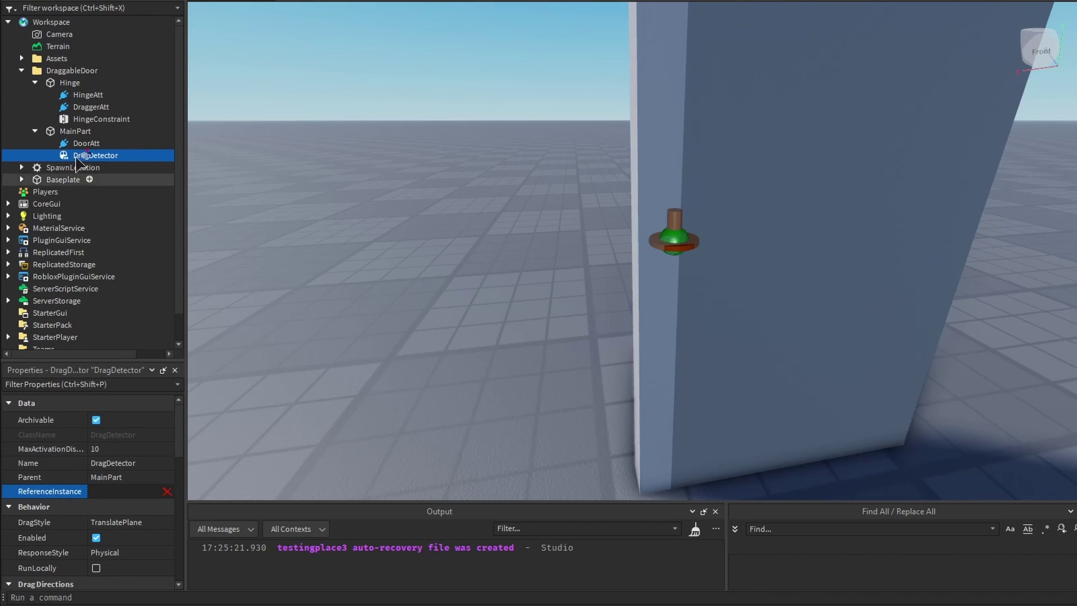
{"action": "scroll", "coordinate": [28, 480], "scroll_direction": "down", "scroll_amount": 1}
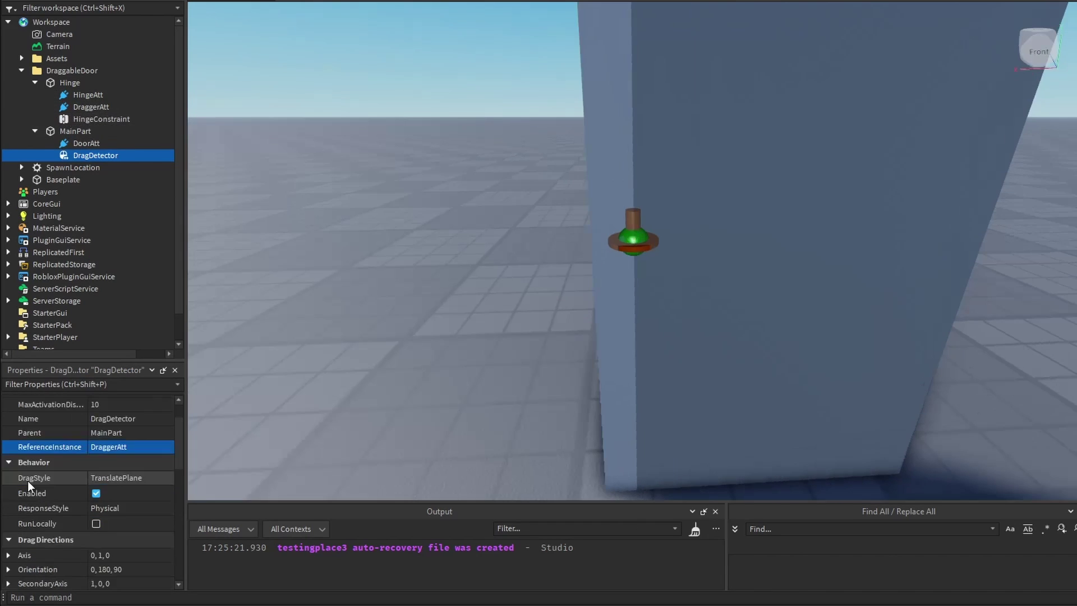
{"action": "left_click", "coordinate": [137, 479]}
{"action": "left_click", "coordinate": [114, 499]}
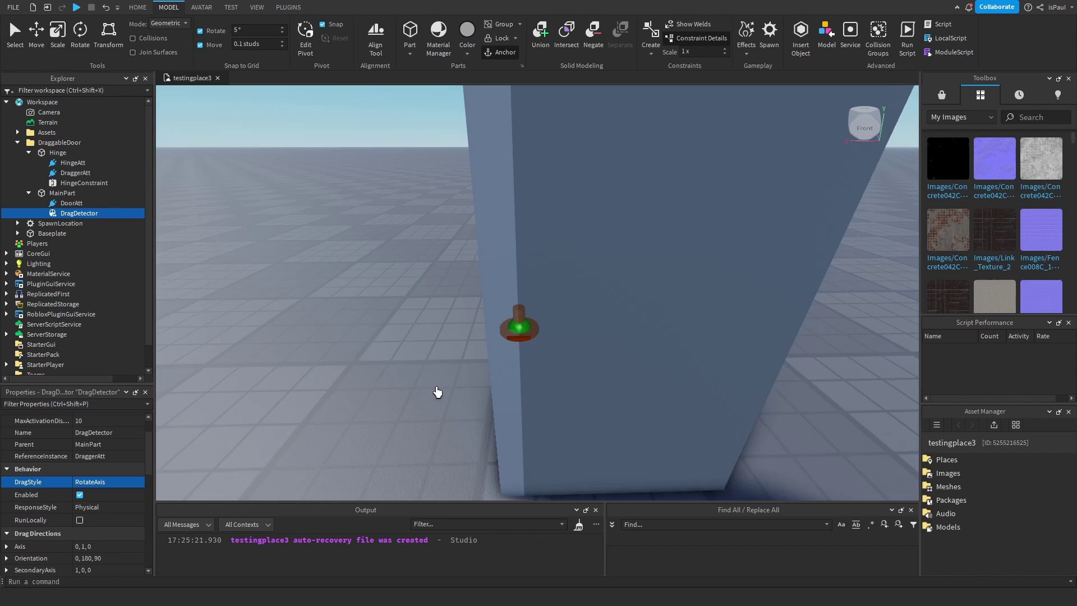
Step: Anchor the Hinge part and check the anchoring of the MainPart door panel
{"action": "left_click", "coordinate": [612, 303]}
{"action": "scroll", "coordinate": [611, 302], "scroll_direction": "down", "scroll_amount": 3}
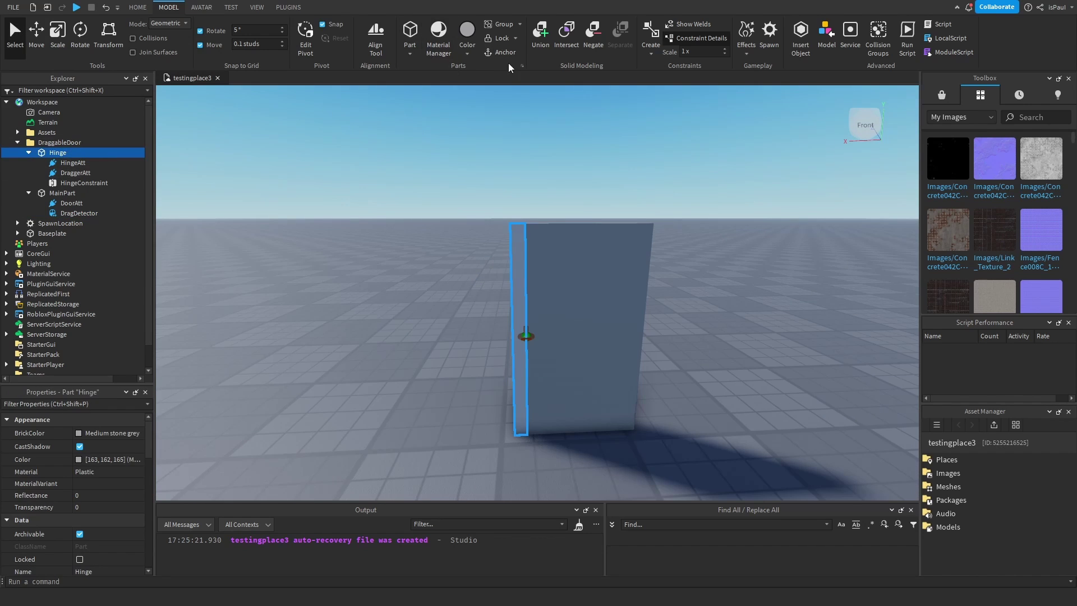
{"action": "left_click", "coordinate": [596, 238]}
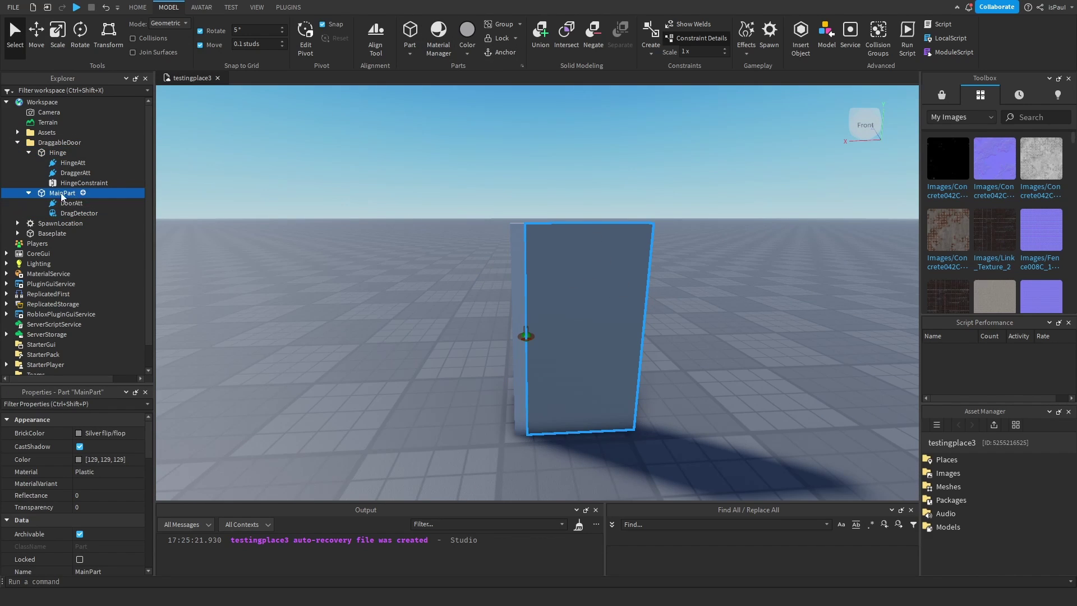
{"action": "scroll", "coordinate": [506, 300], "scroll_direction": "down", "scroll_amount": 10}
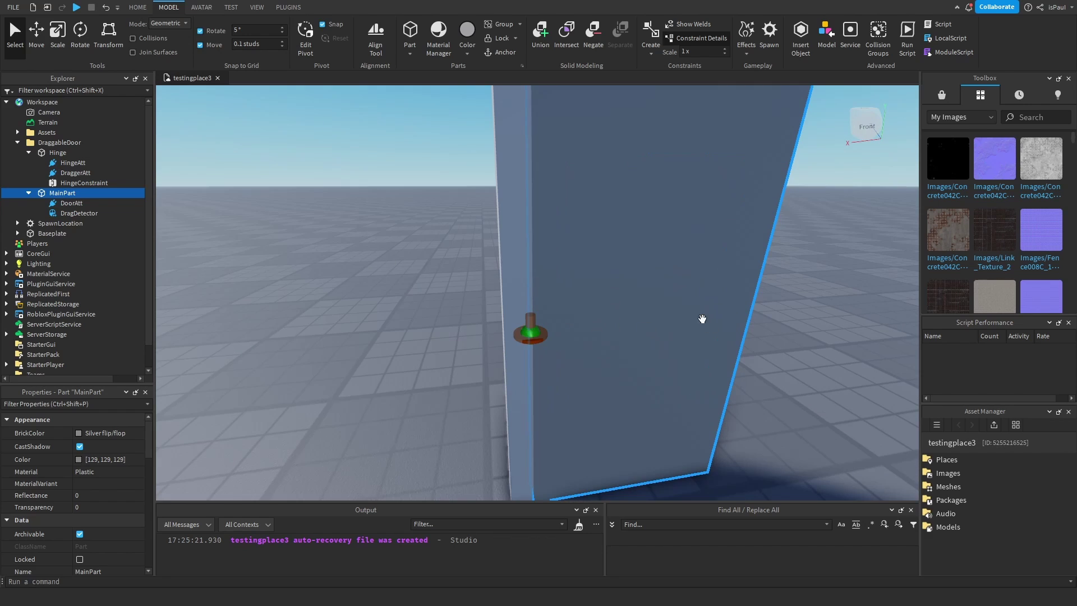
Step: Make sure the DragDetector's ResponseStyle is Physical
{"action": "left_click", "coordinate": [63, 212]}
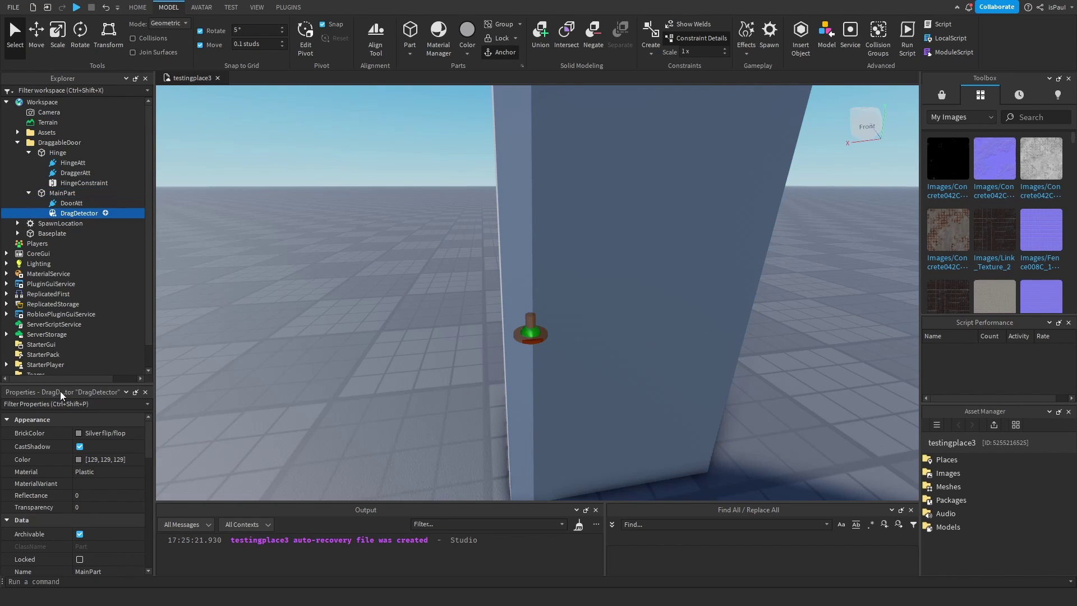
{"action": "left_click", "coordinate": [51, 544]}
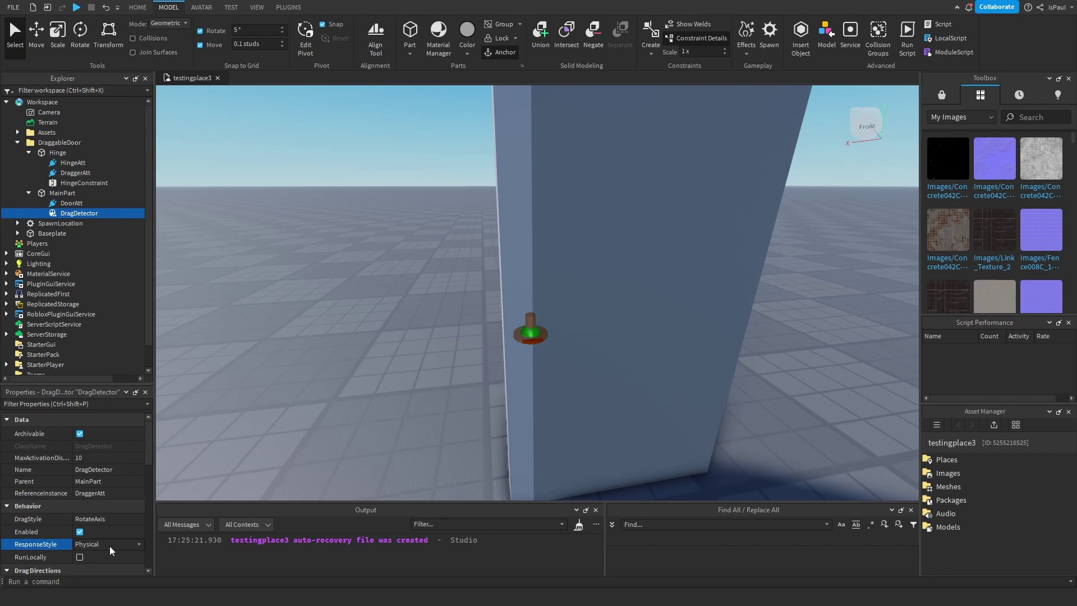
{"action": "left_click", "coordinate": [110, 544]}
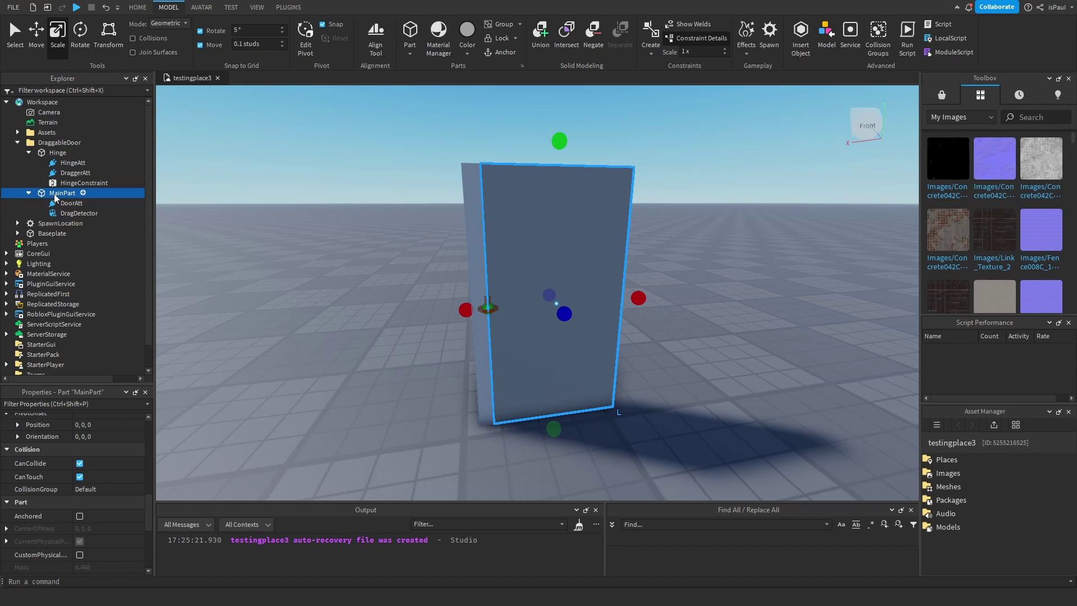
Step: Scale MainPart slightly shorter in height at both ends so the door panel clears the ground
{"action": "left_click_drag", "start_coordinate": [554, 429], "coordinate": [555, 418]}
{"action": "left_click", "coordinate": [561, 433]}
{"action": "scroll", "coordinate": [561, 433], "scroll_direction": "up", "scroll_amount": 2}
{"action": "right_click_drag", "start_coordinate": [560, 433], "coordinate": [603, 434]}
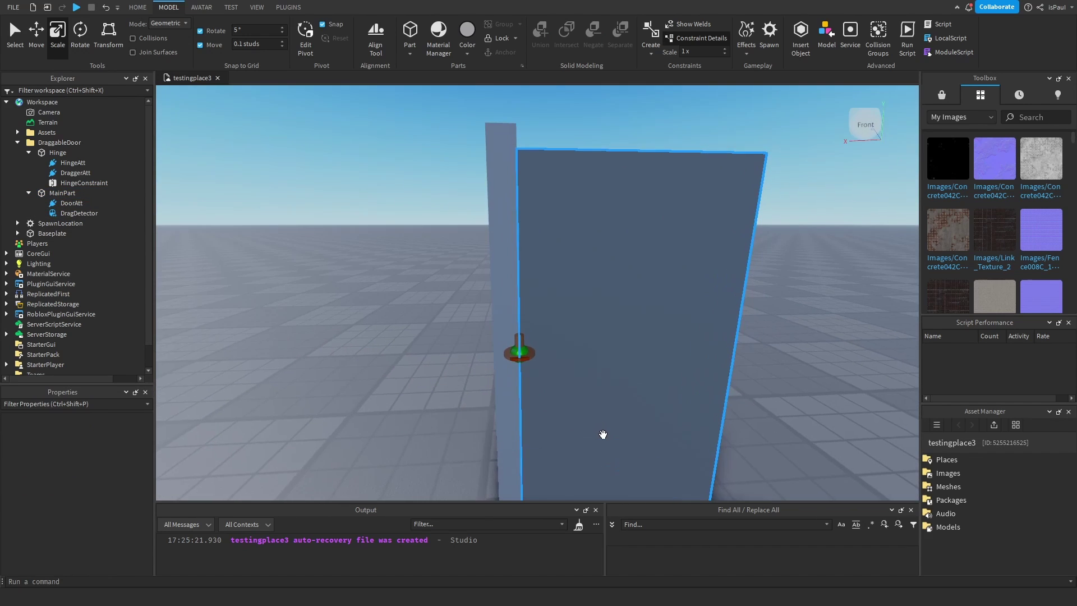
Step: Examine the DragDetector's drag axis and its physics response properties, including MaxForce and MaxTorque
{"action": "left_click", "coordinate": [78, 213]}
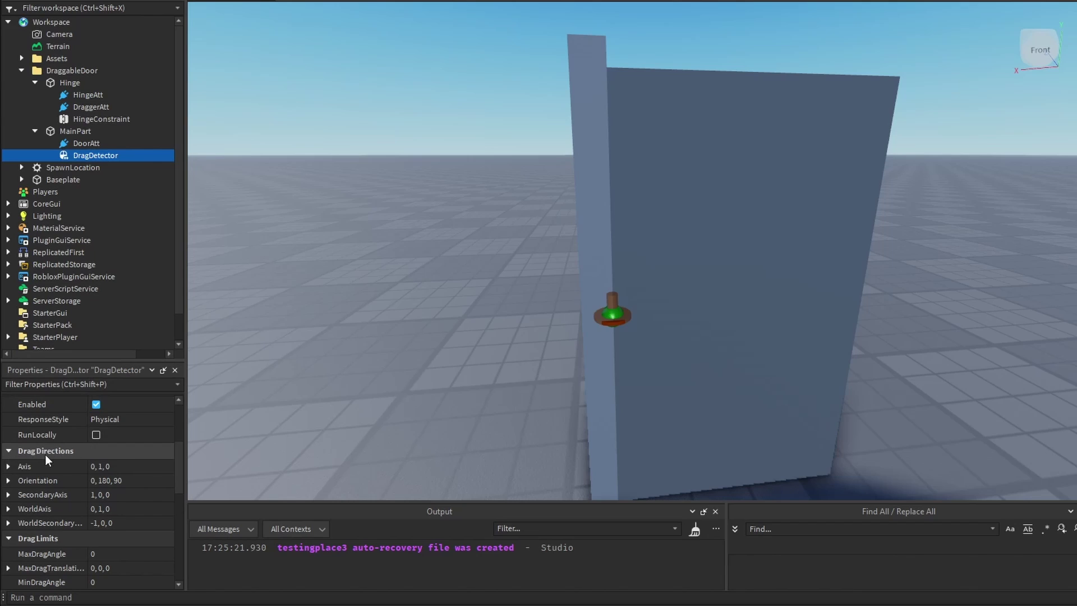
{"action": "left_click", "coordinate": [29, 466]}
{"action": "left_click", "coordinate": [9, 466]}
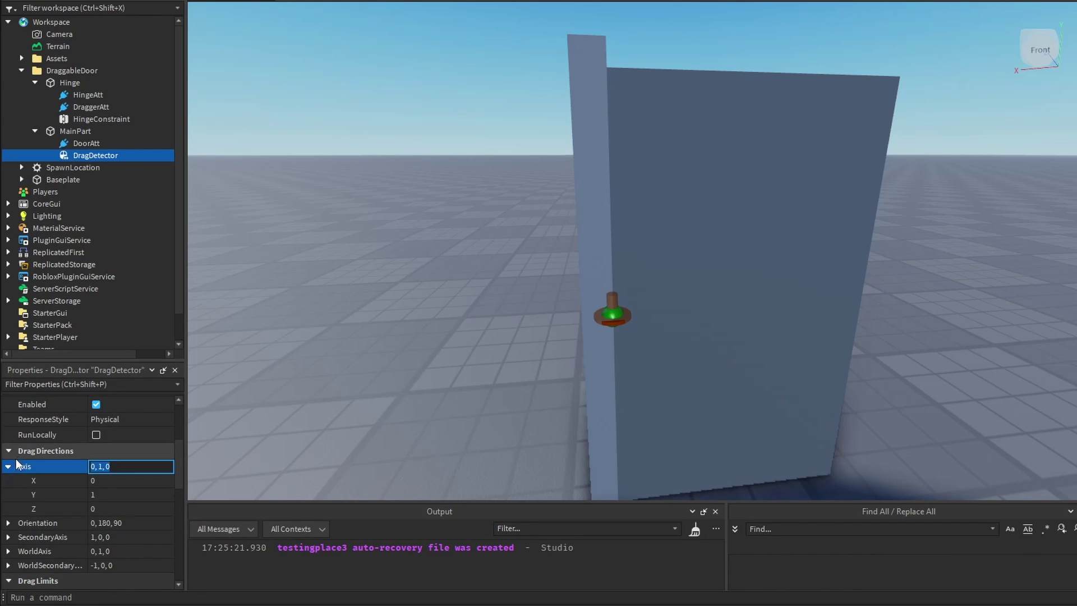
{"action": "scroll", "coordinate": [86, 465], "scroll_direction": "down", "scroll_amount": 4}
{"action": "scroll", "coordinate": [87, 466], "scroll_direction": "down", "scroll_amount": 4}
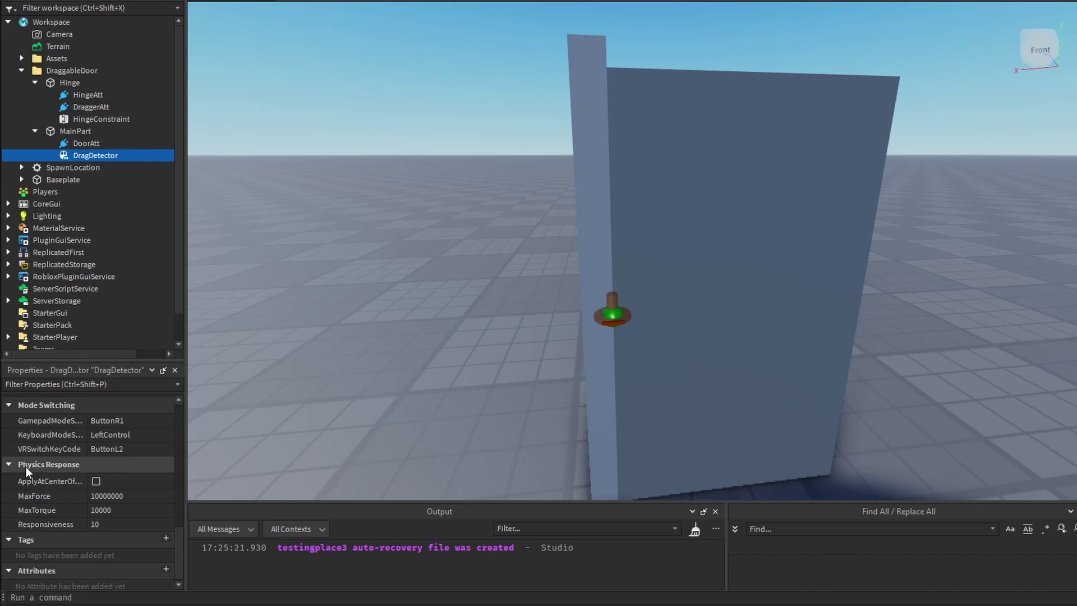
{"action": "left_click", "coordinate": [107, 497]}
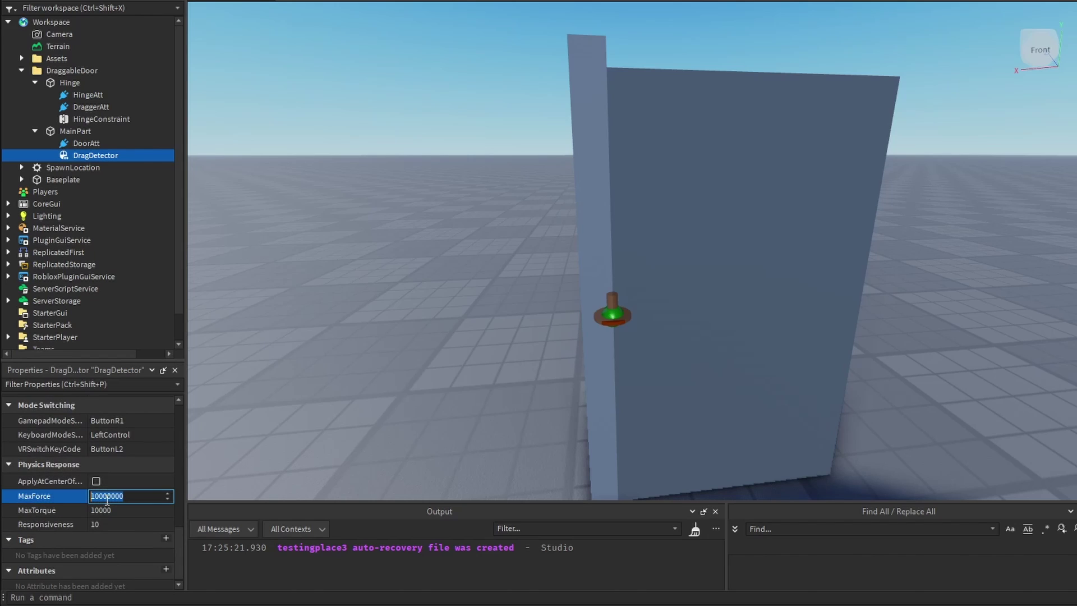
{"action": "left_click", "coordinate": [107, 511]}
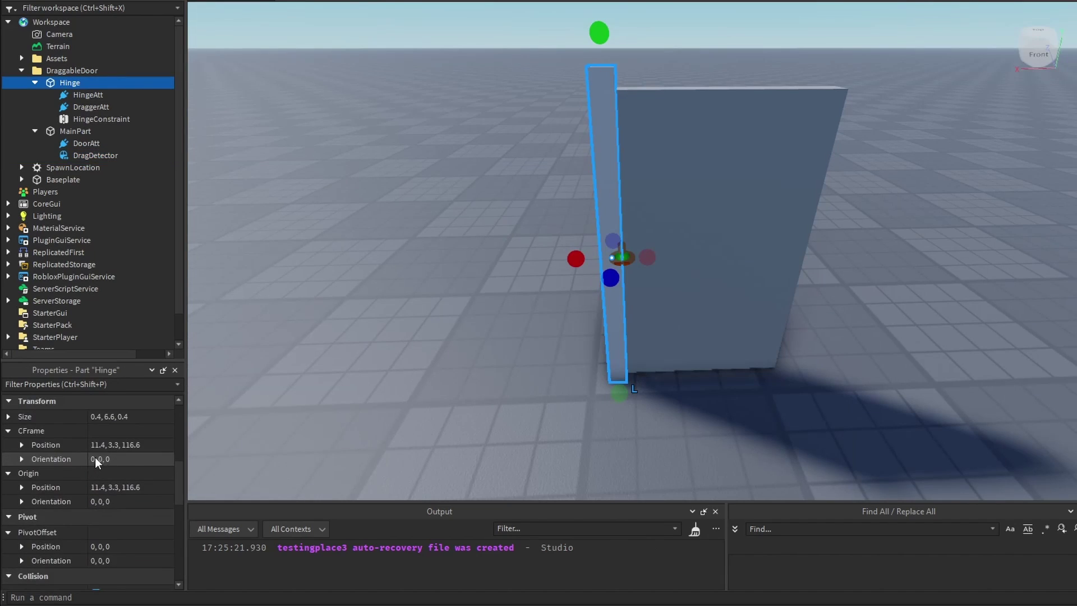
Step: Turn off CanCollide on the Hinge part so it does not block the door
{"action": "scroll", "coordinate": [95, 457], "scroll_direction": "down", "scroll_amount": 3}
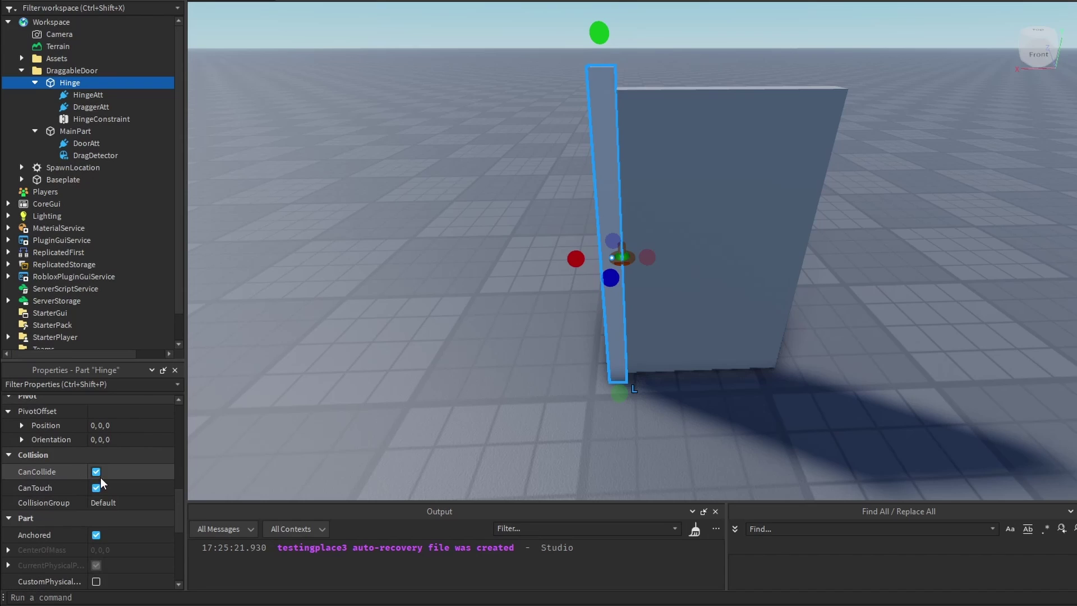
{"action": "left_click", "coordinate": [99, 478]}
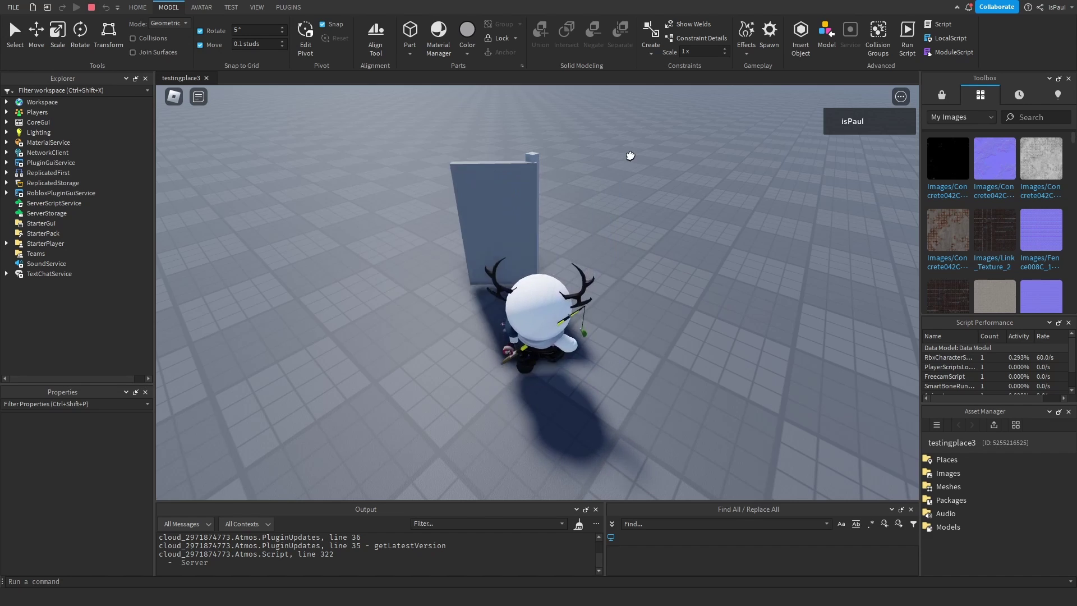
Step: Playtest the door by walking the character around it and swinging the panel, and end the test
{"action": "scroll", "coordinate": [611, 249], "scroll_direction": "up", "scroll_amount": 1}
{"action": "key", "text": "a"}
{"action": "left_click_drag", "start_coordinate": [541, 207], "coordinate": [556, 183]}
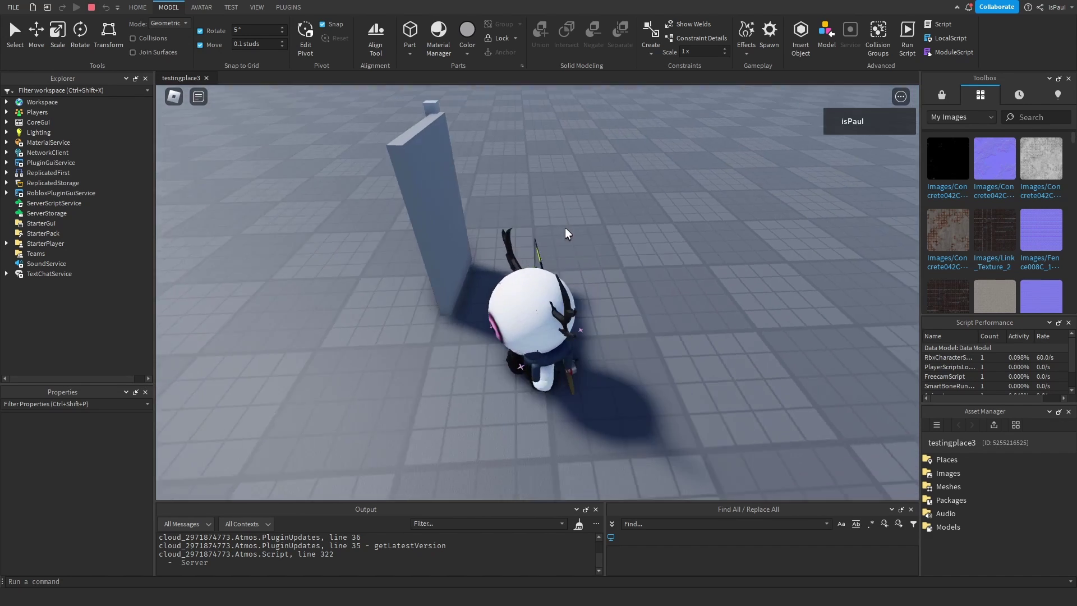
{"action": "key", "text": "a"}
{"action": "key", "text": "w"}
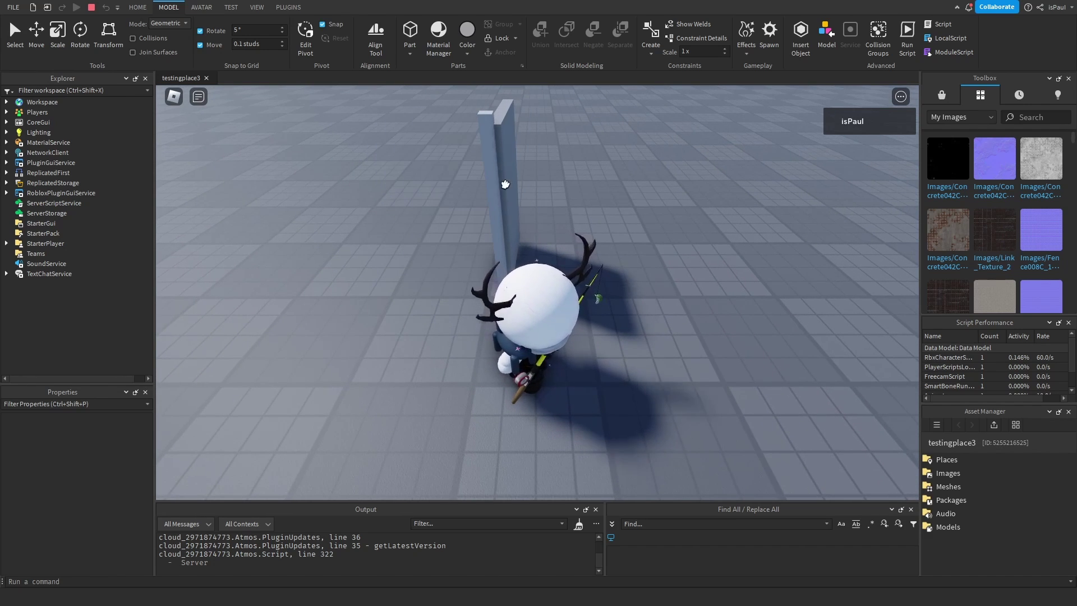
{"action": "key", "text": "shift+F5"}
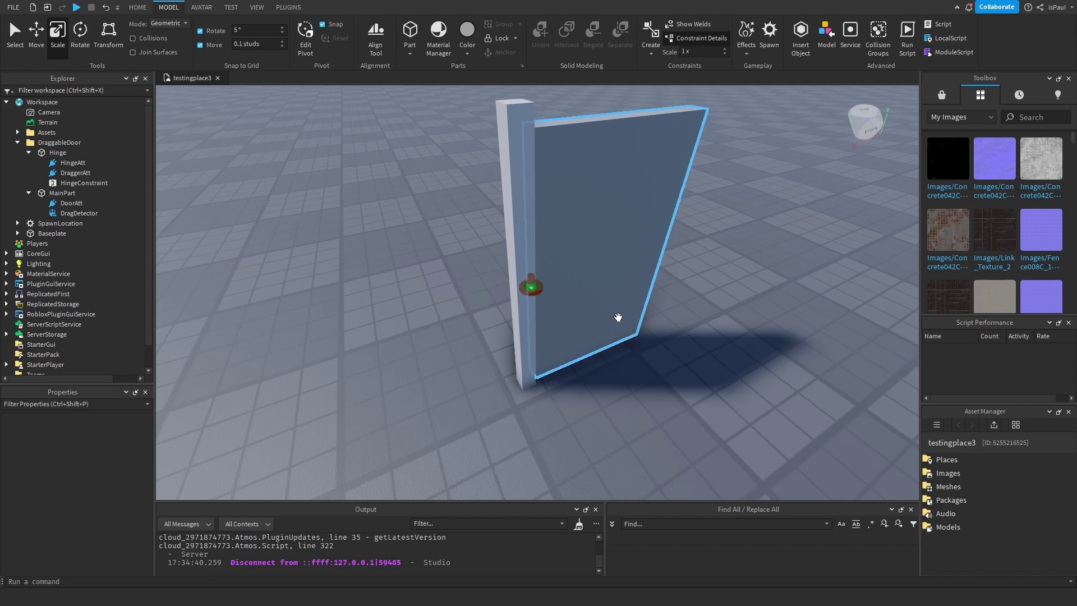
Step: Set the HingeConstraint's ActuatorType to Motor and enable its angle limits
{"action": "scroll", "coordinate": [617, 317], "scroll_direction": "up", "scroll_amount": 6}
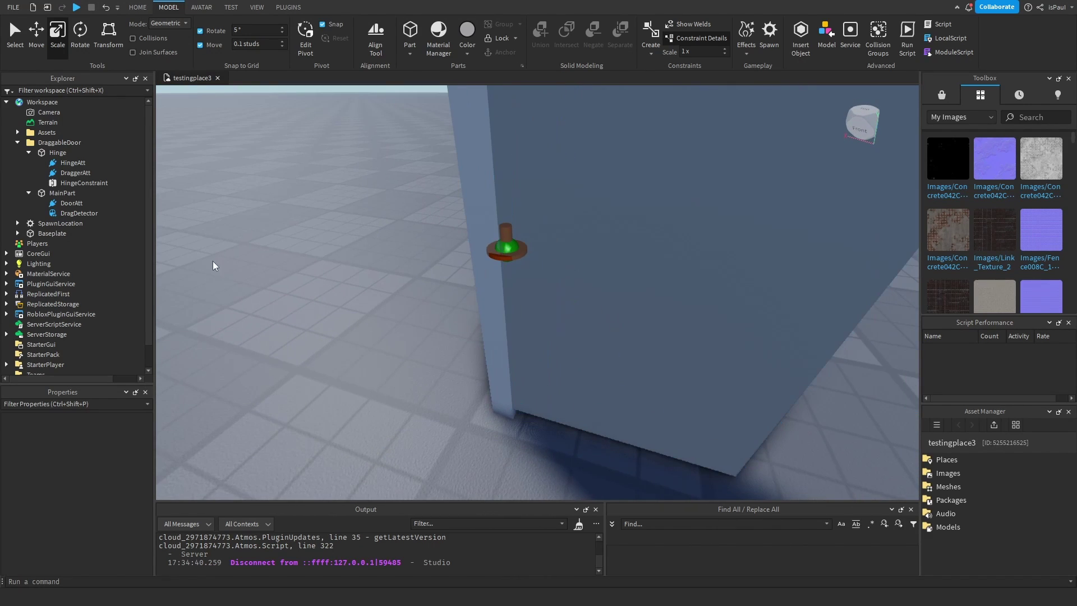
{"action": "left_click", "coordinate": [58, 183]}
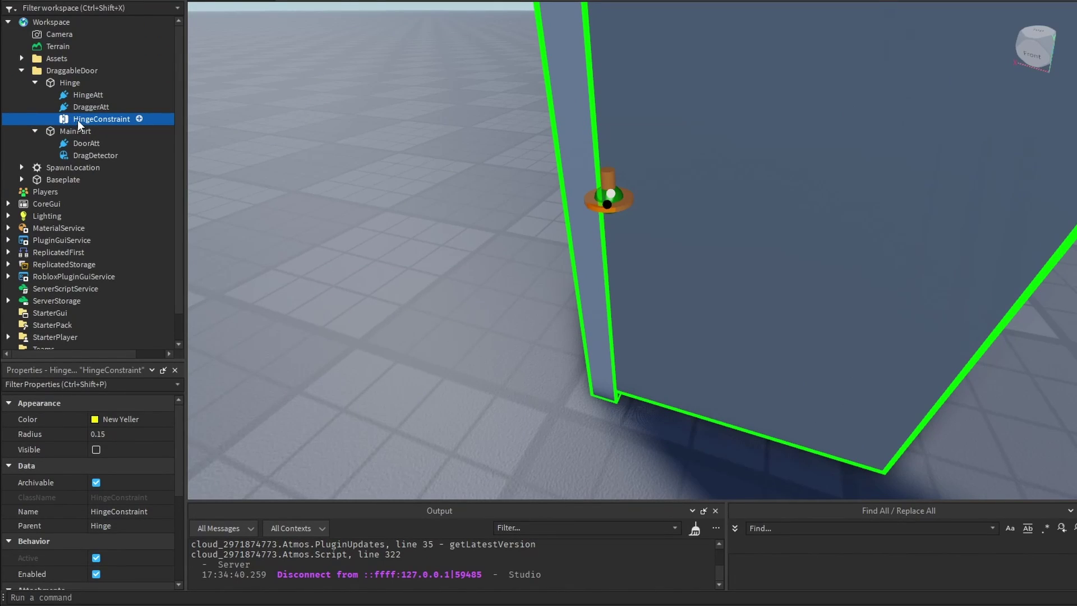
{"action": "scroll", "coordinate": [111, 460], "scroll_direction": "down", "scroll_amount": 5}
{"action": "left_click", "coordinate": [113, 503]}
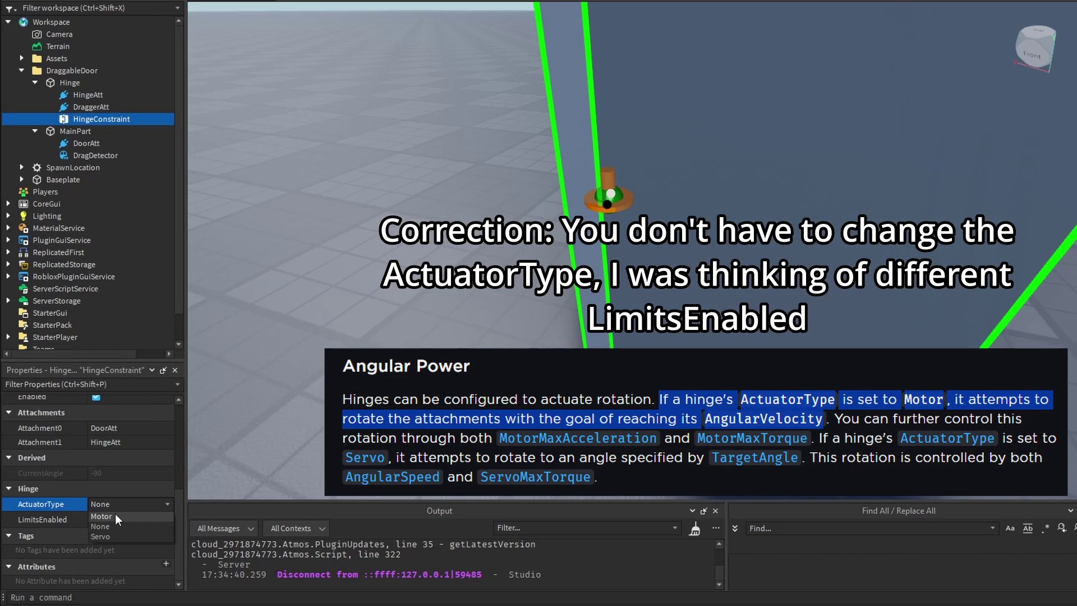
{"action": "left_click", "coordinate": [112, 517]}
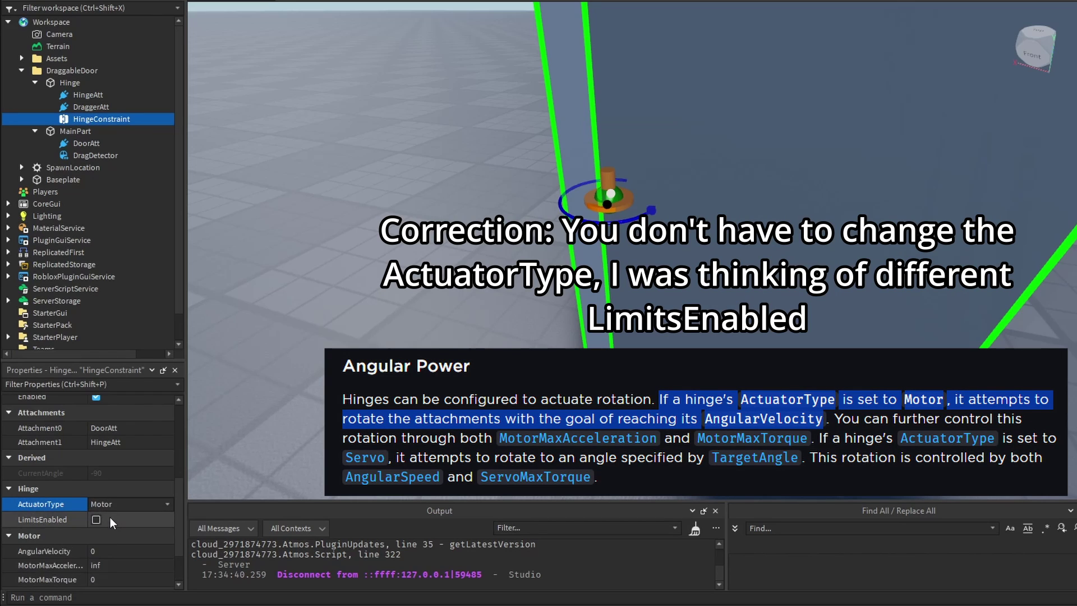
{"action": "scroll", "coordinate": [135, 519], "scroll_direction": "down", "scroll_amount": 2}
{"action": "left_click", "coordinate": [96, 475]}
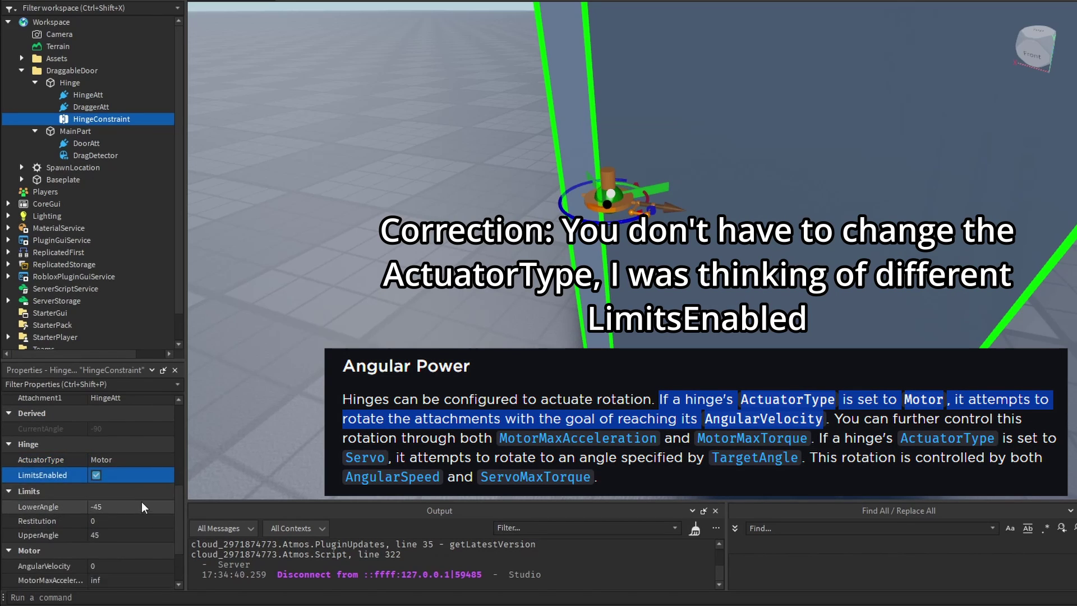
{"action": "scroll", "coordinate": [124, 500], "scroll_direction": "down", "scroll_amount": 3}
{"action": "scroll", "coordinate": [95, 449], "scroll_direction": "up", "scroll_amount": 2}
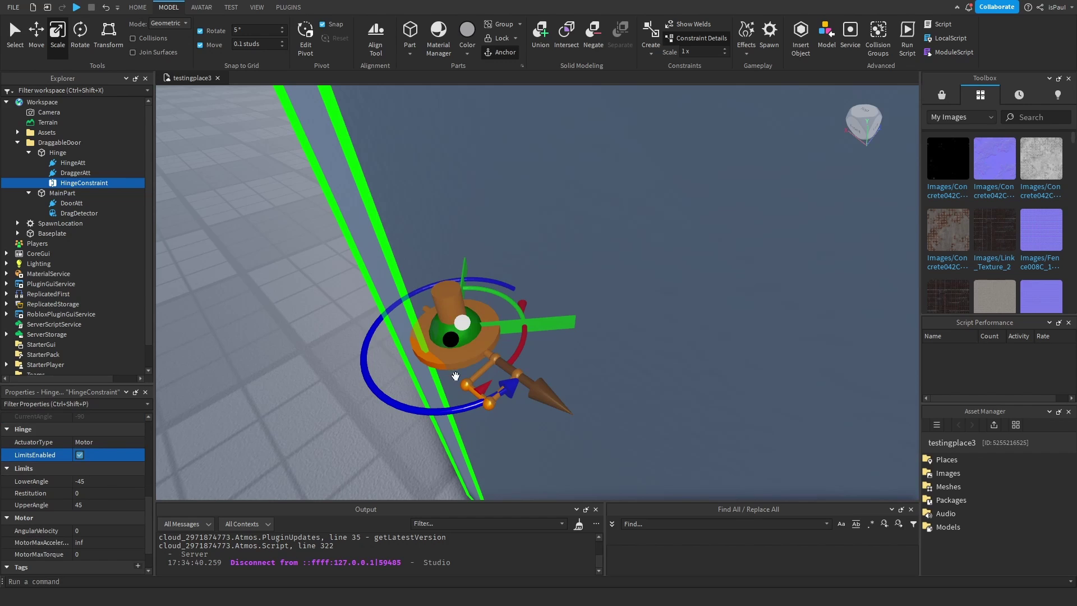
Step: Inspect the hinge's angular limit display, then set the LowerAngle to -180 and adjust the UpperAngle
{"action": "mouse_move", "coordinate": [521, 307]}
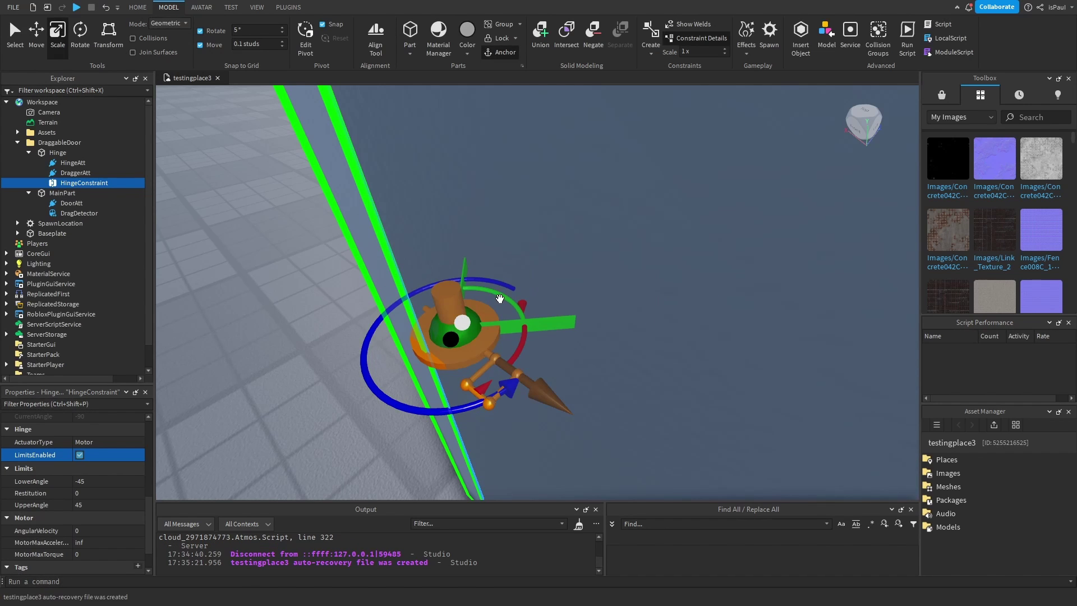
{"action": "right_click_drag", "start_coordinate": [534, 316], "coordinate": [579, 362]}
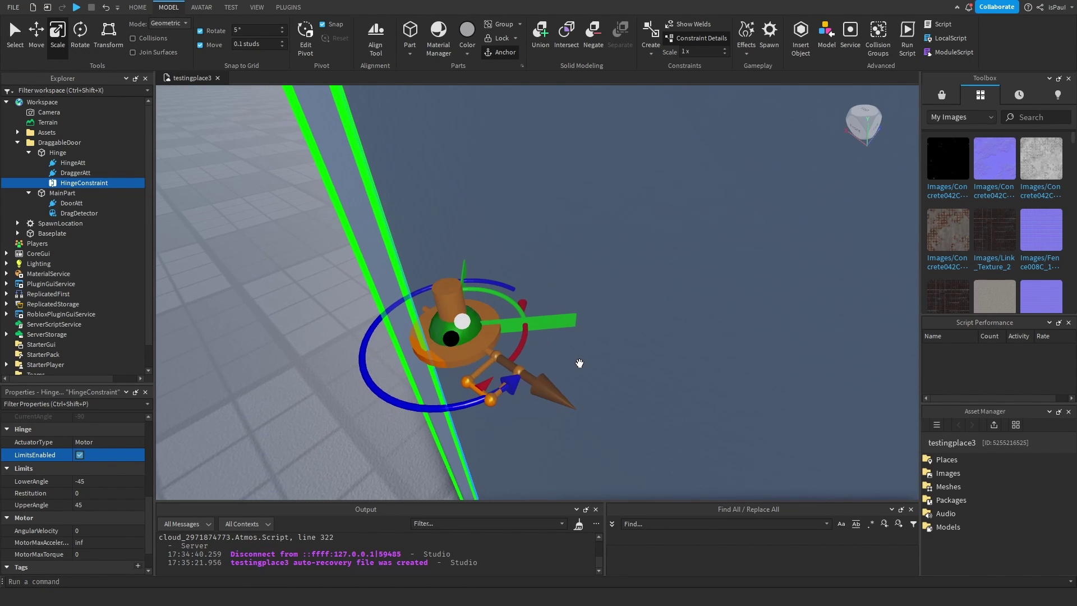
{"action": "scroll", "coordinate": [579, 363], "scroll_direction": "down", "scroll_amount": 2}
{"action": "mouse_move", "coordinate": [538, 326]}
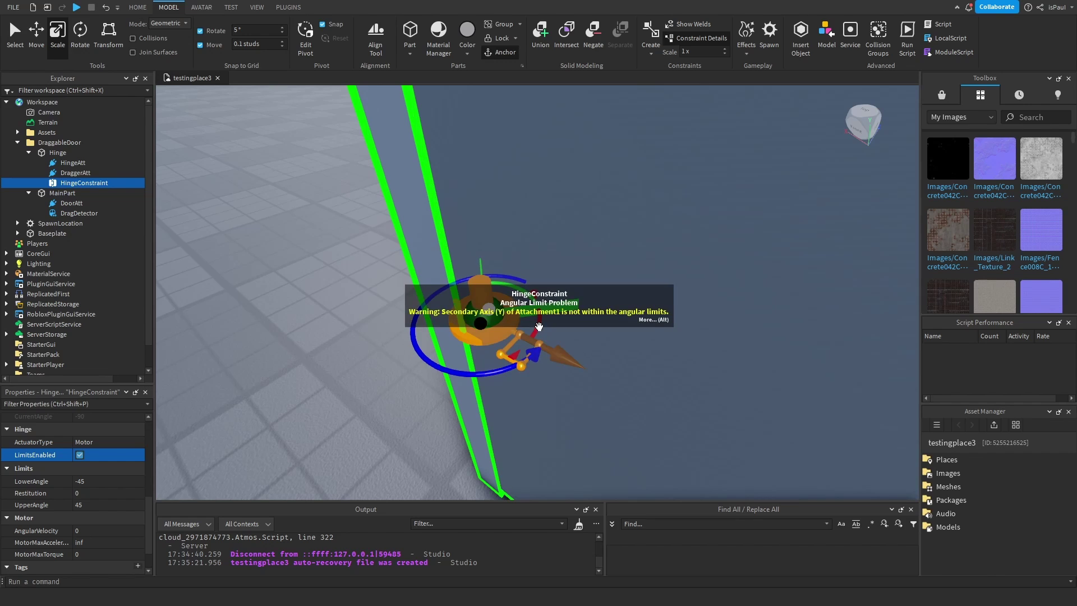
{"action": "left_click", "coordinate": [106, 480]}
{"action": "key", "text": "BackSpace"}
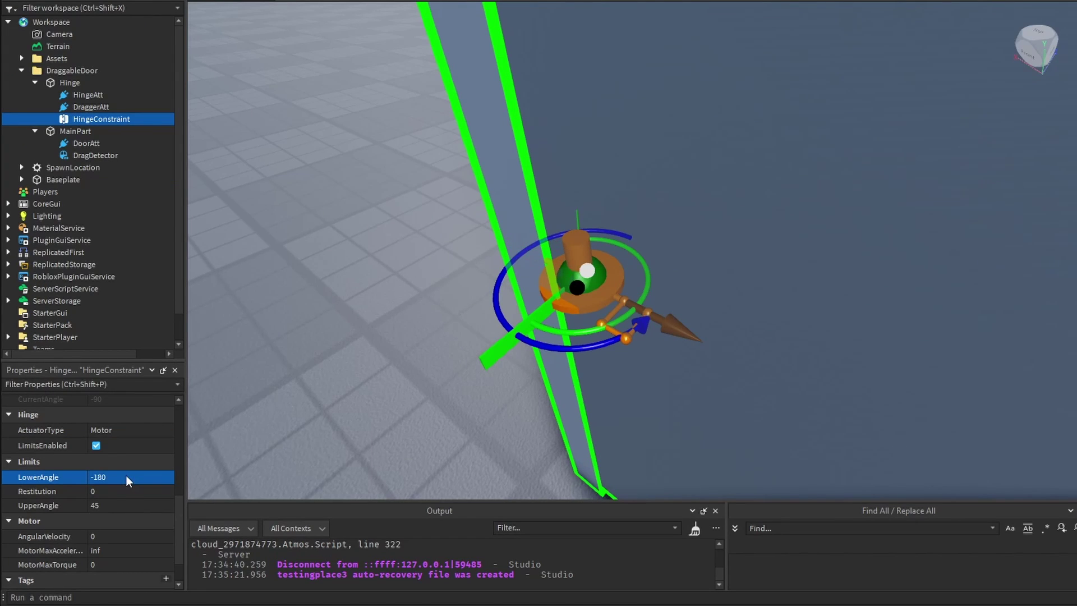
{"action": "left_click", "coordinate": [126, 508]}
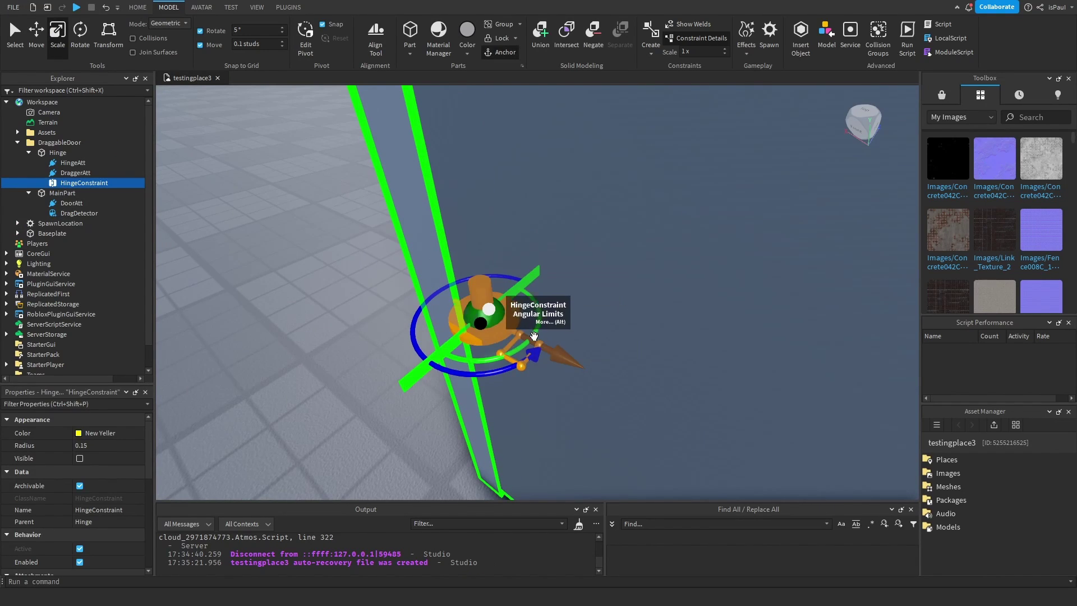
Step: Playtest the door, then set the HingeConstraint's LowerAngle to 0 and its UpperAngle to a negative value
{"action": "key", "text": "F5"}
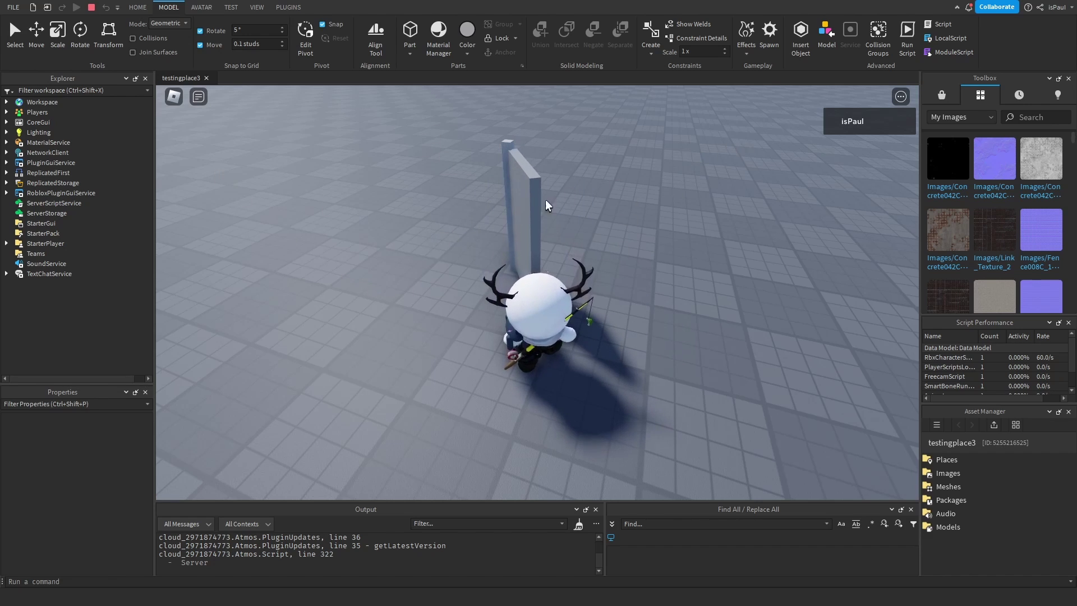
{"action": "right_click_drag", "start_coordinate": [615, 248], "coordinate": [555, 236]}
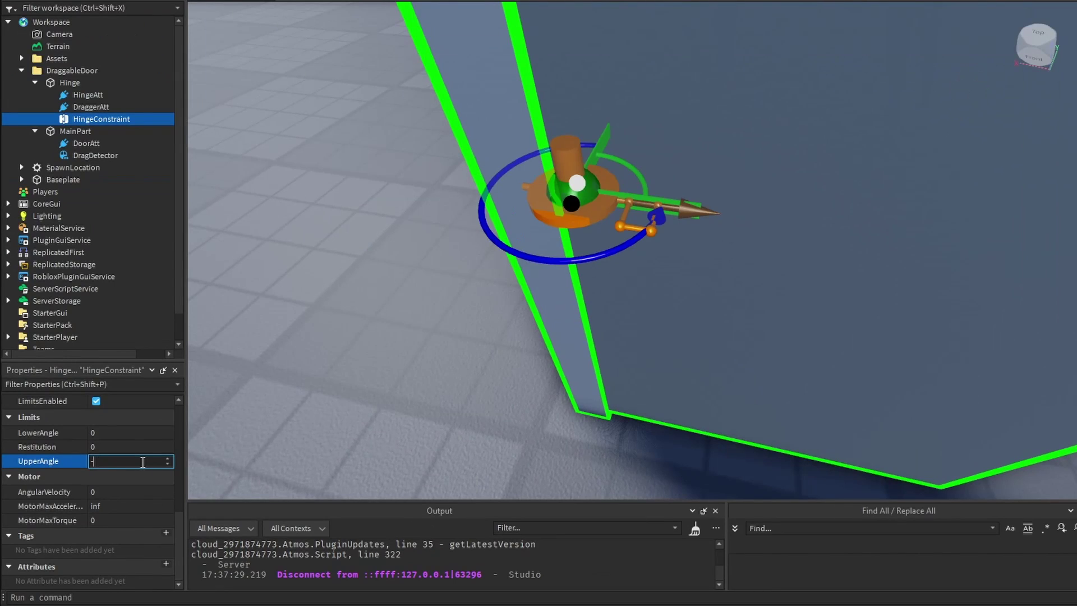
{"action": "key", "text": "Return"}
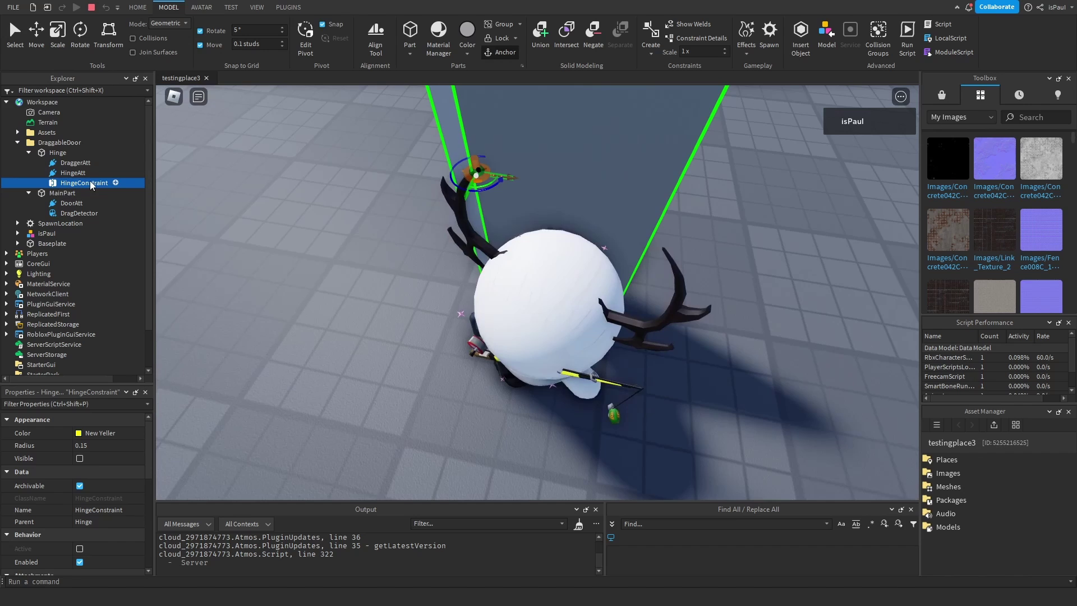
Step: Playtest the limited hinge by moving the character around the door and pulling the panel
{"action": "key", "text": "d"}
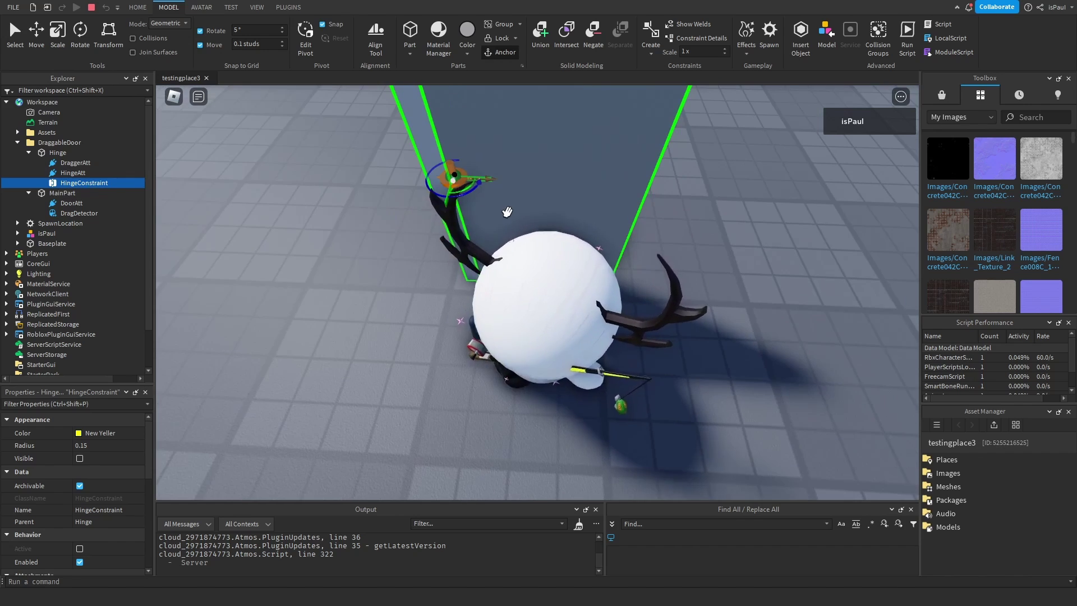
{"action": "key", "text": "w"}
{"action": "key", "text": "a"}
{"action": "scroll", "coordinate": [402, 211], "scroll_direction": "down", "scroll_amount": 1}
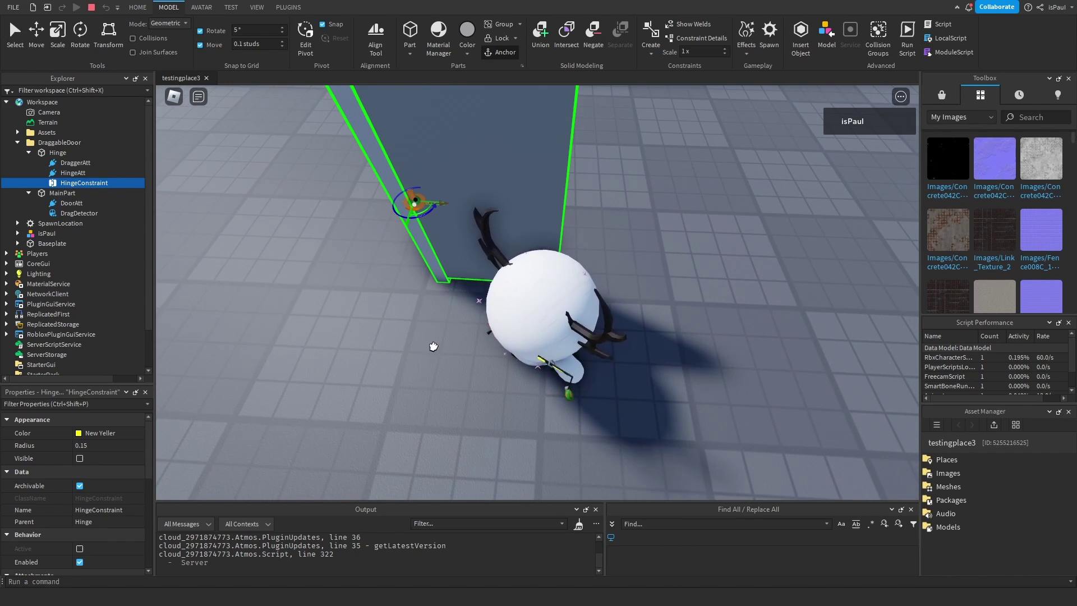
{"action": "scroll", "coordinate": [526, 296], "scroll_direction": "down", "scroll_amount": 2}
{"action": "scroll", "coordinate": [525, 293], "scroll_direction": "up", "scroll_amount": 1}
{"action": "left_click_drag", "start_coordinate": [467, 127], "coordinate": [542, 260]}
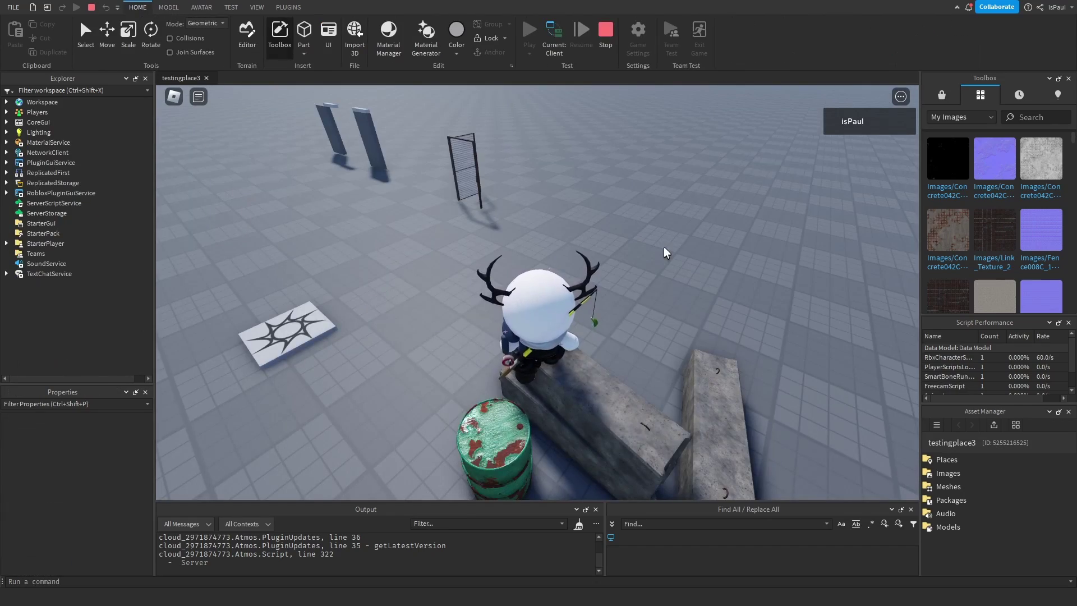
Step: Walk the character off the concrete blocks and look around the test area with the metal fence gate
{"action": "key", "text": "d"}
{"action": "key", "text": "w"}
{"action": "right_click_drag", "start_coordinate": [665, 248], "coordinate": [667, 248]}
{"action": "key", "text": "space"}
{"action": "key", "text": "s"}
{"action": "right_click_drag", "start_coordinate": [624, 292], "coordinate": [624, 292]}
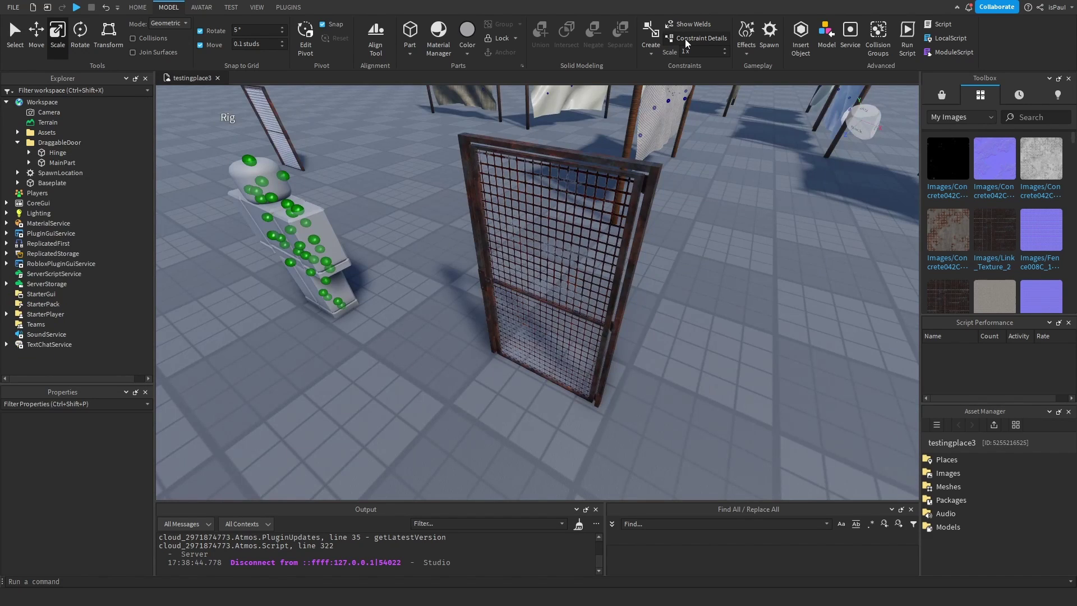
Step: Take the metal fence gate Model out of the Assets folder and parent it directly to Workspace
{"action": "left_click", "coordinate": [517, 319]}
{"action": "key", "text": "f"}
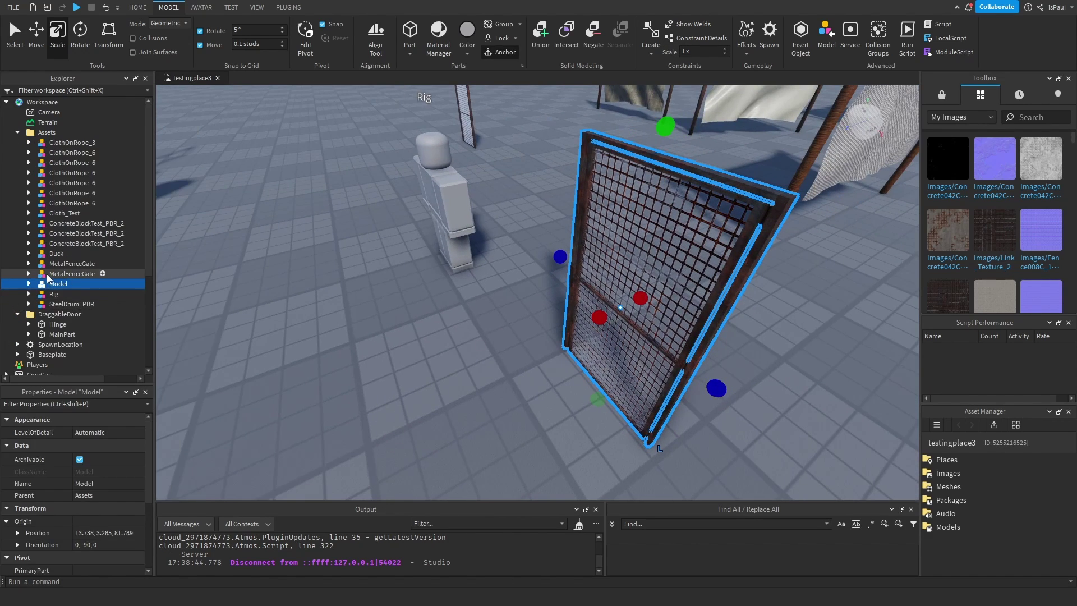
{"action": "left_click_drag", "start_coordinate": [36, 104], "coordinate": [41, 106]}
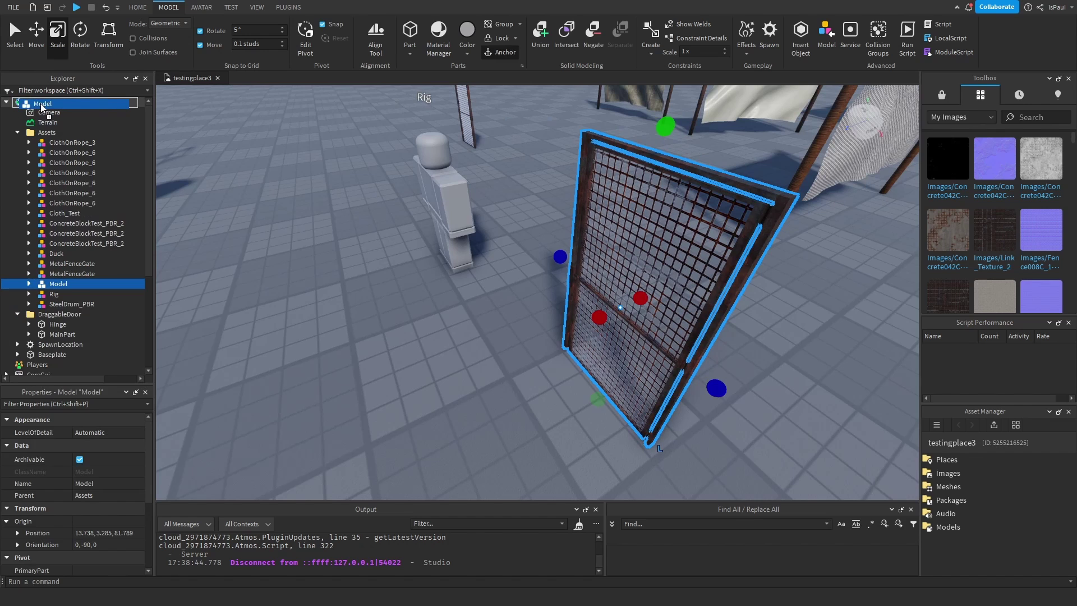
Step: Position the fence gate model over the draggable door and set the Hinge part's Transparency to 0.9
{"action": "left_click_drag", "start_coordinate": [637, 298], "coordinate": [613, 299]}
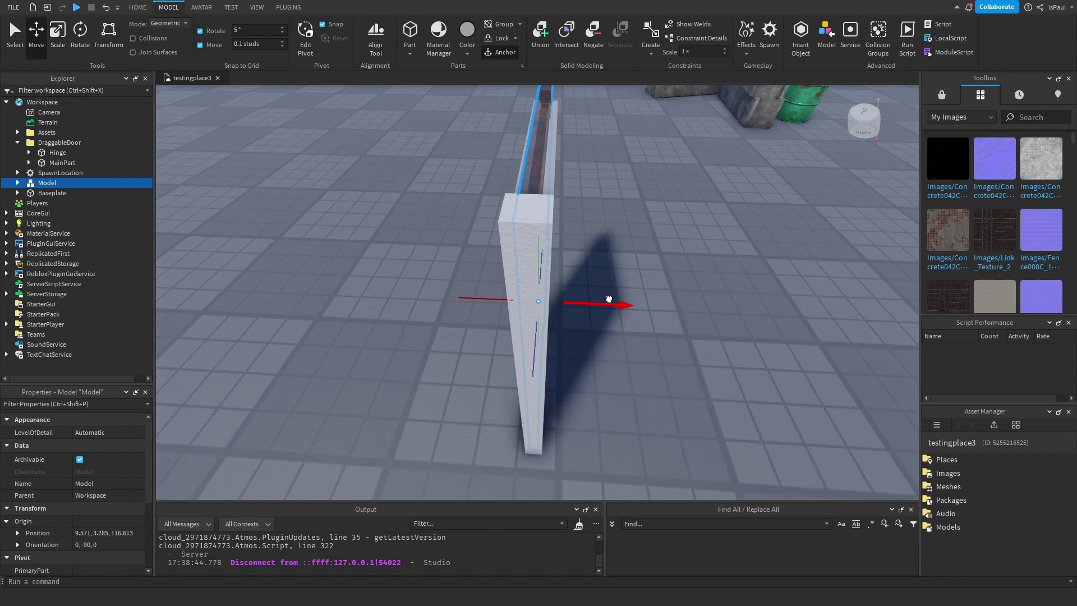
{"action": "right_click_drag", "start_coordinate": [758, 348], "coordinate": [758, 336]}
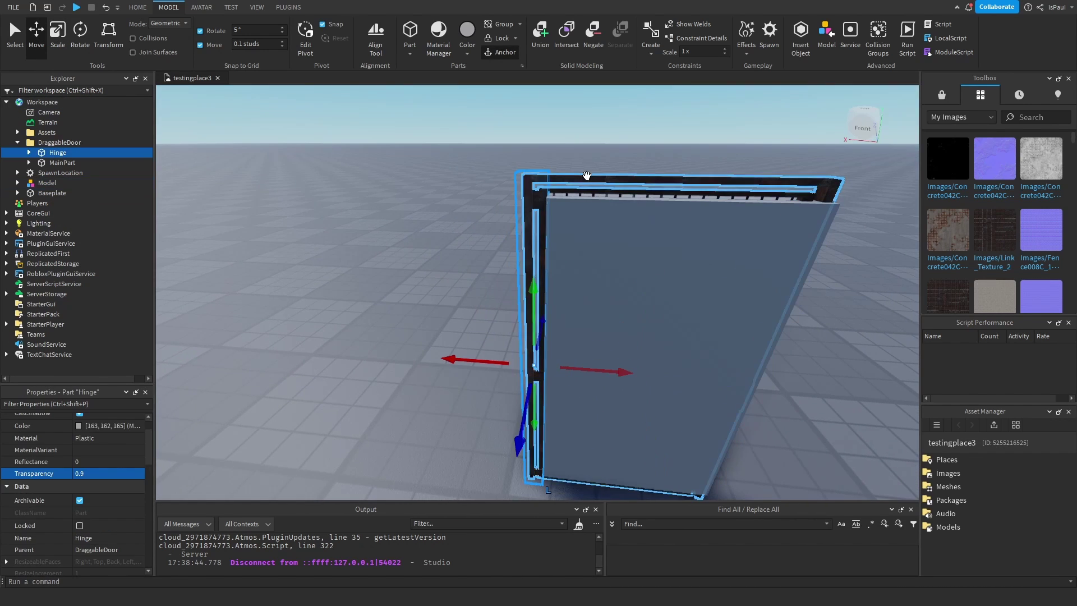
{"action": "left_click", "coordinate": [587, 176]}
{"action": "scroll", "coordinate": [597, 346], "scroll_direction": "up", "scroll_amount": 3}
{"action": "right_click_drag", "start_coordinate": [597, 346], "coordinate": [587, 384]}
{"action": "scroll", "coordinate": [587, 384], "scroll_direction": "up", "scroll_amount": 2}
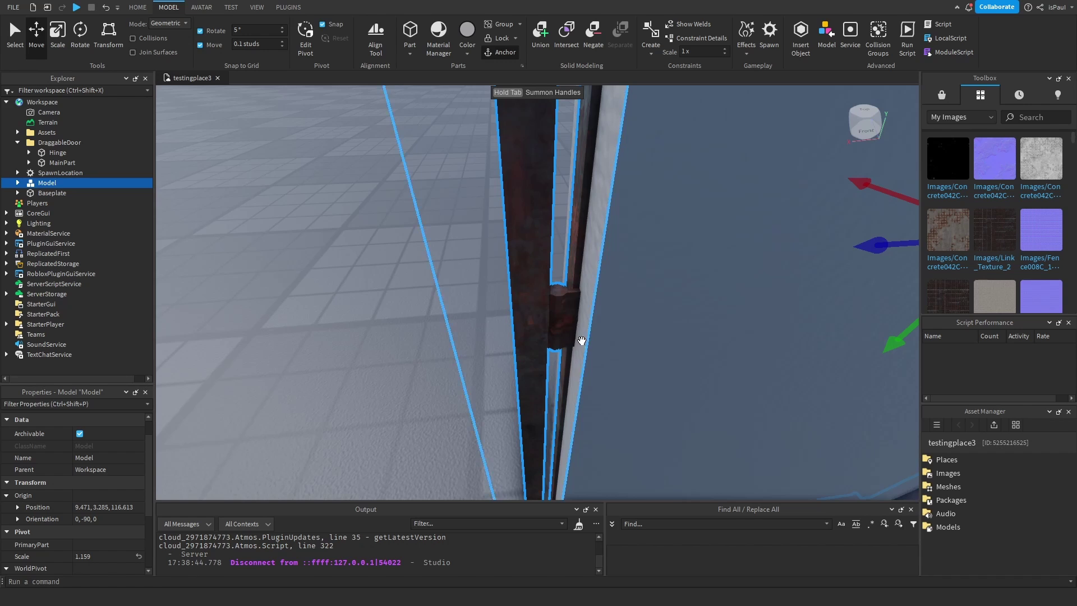
Step: Fine-tune the gate model's alignment with the hinge without move snapping, and turn off CanCollide on its Door, Fence and Frame meshes
{"action": "left_click_drag", "start_coordinate": [579, 336], "coordinate": [529, 305]}
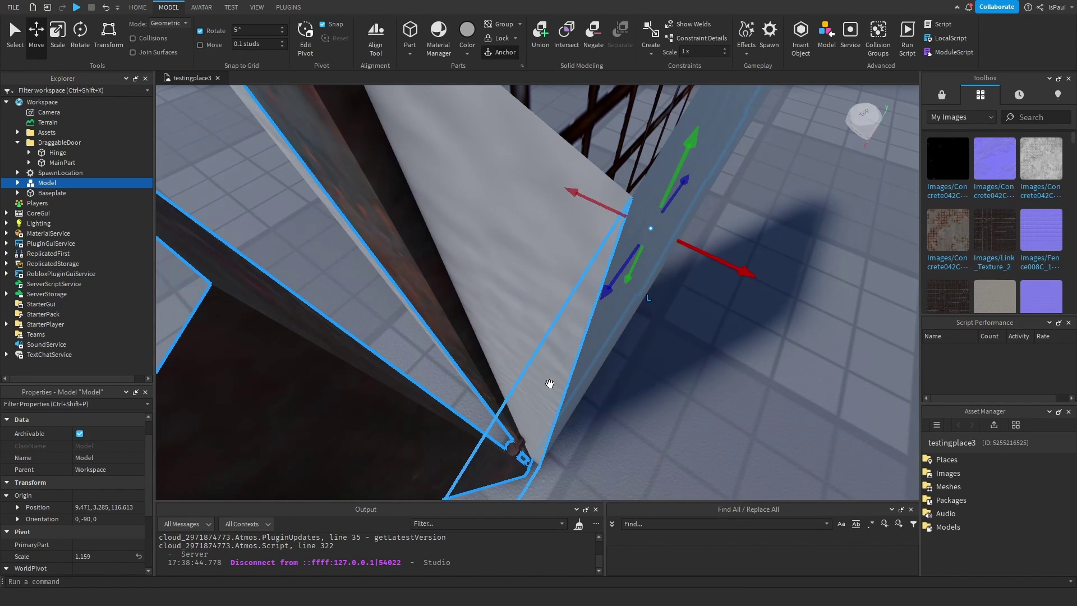
{"action": "left_click_drag", "start_coordinate": [607, 283], "coordinate": [608, 281]}
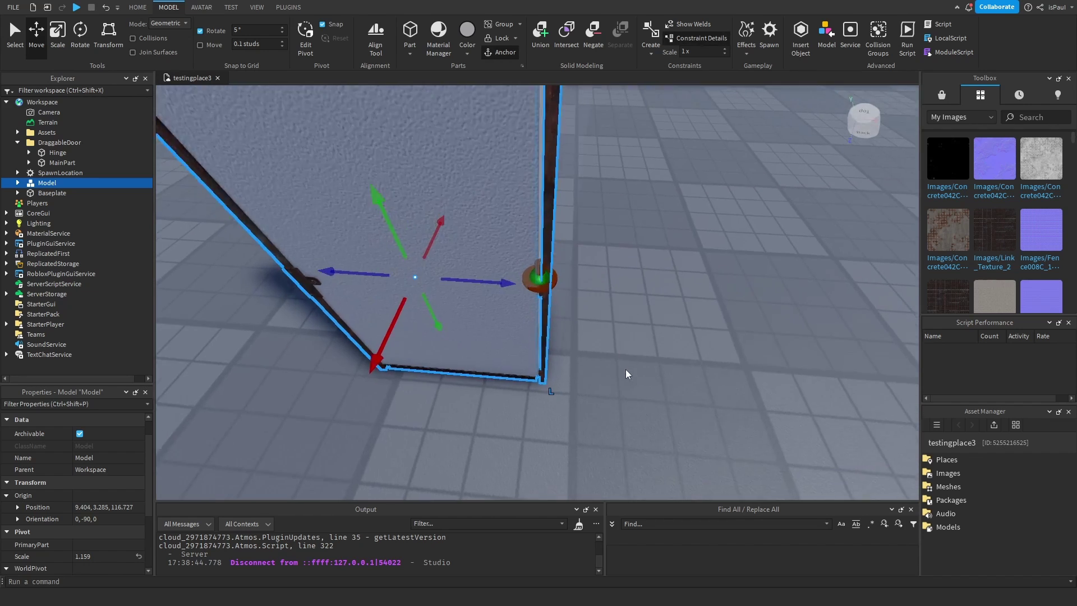
{"action": "scroll", "coordinate": [625, 369], "scroll_direction": "up", "scroll_amount": 3}
{"action": "right_click_drag", "start_coordinate": [625, 368], "coordinate": [624, 368]}
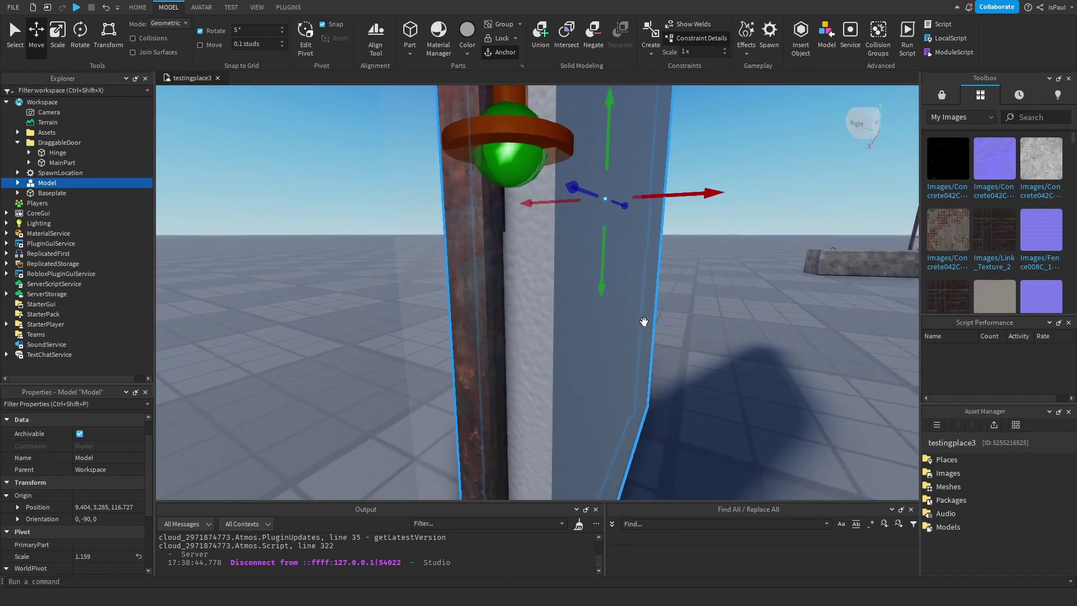
{"action": "left_click_drag", "start_coordinate": [694, 194], "coordinate": [703, 194]}
{"action": "right_click_drag", "start_coordinate": [718, 214], "coordinate": [449, 203]}
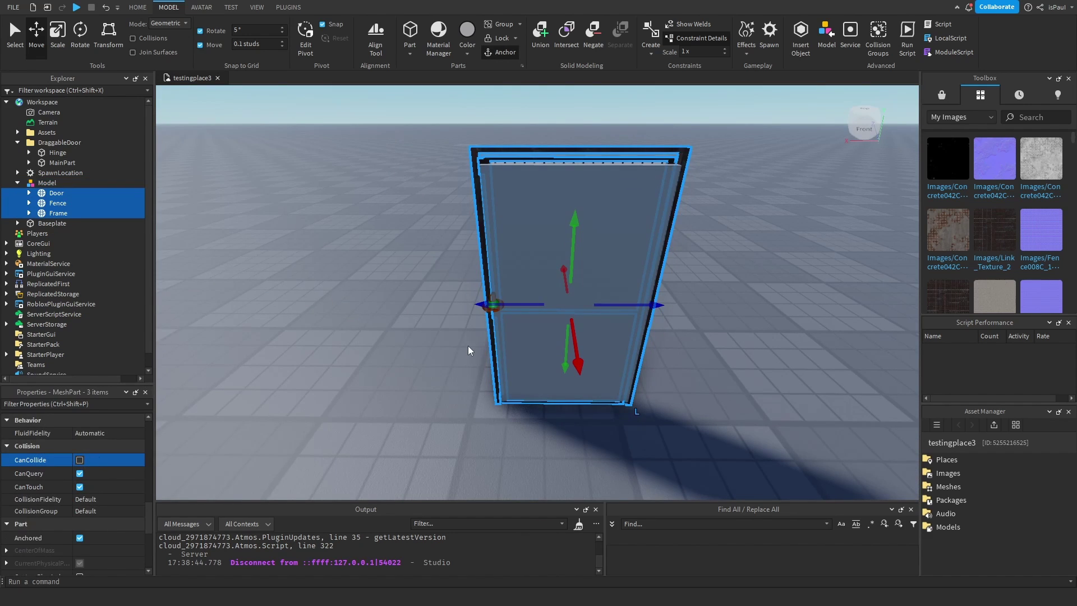
Step: Exclude the Frame from the selection and unanchor the gate's Door and Fence meshes
{"action": "right_click_drag", "start_coordinate": [468, 346], "coordinate": [692, 291]}
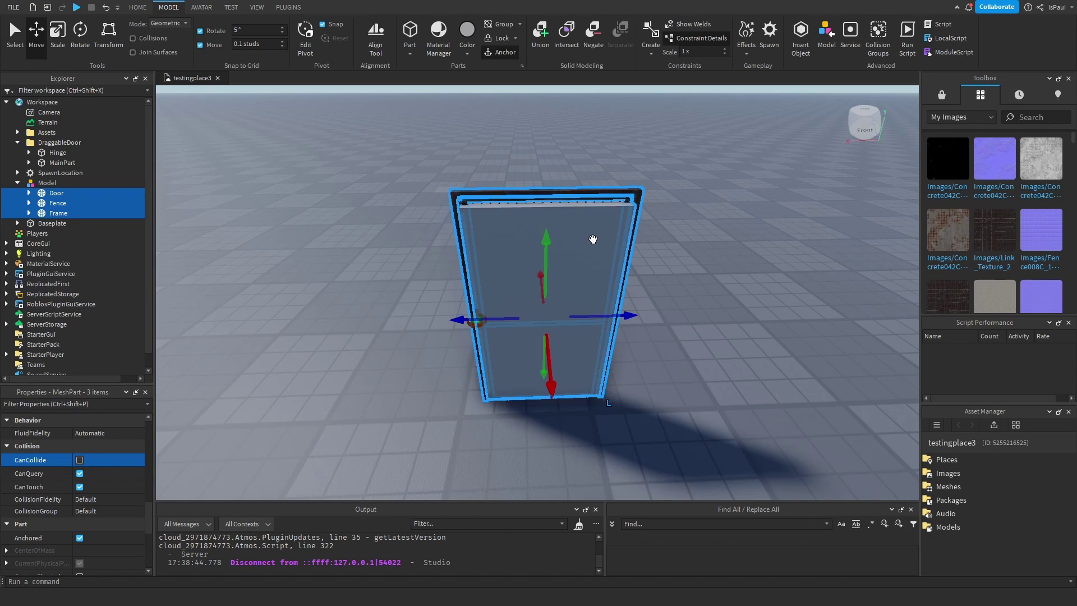
{"action": "left_click", "coordinate": [58, 213], "text": "ctrl"}
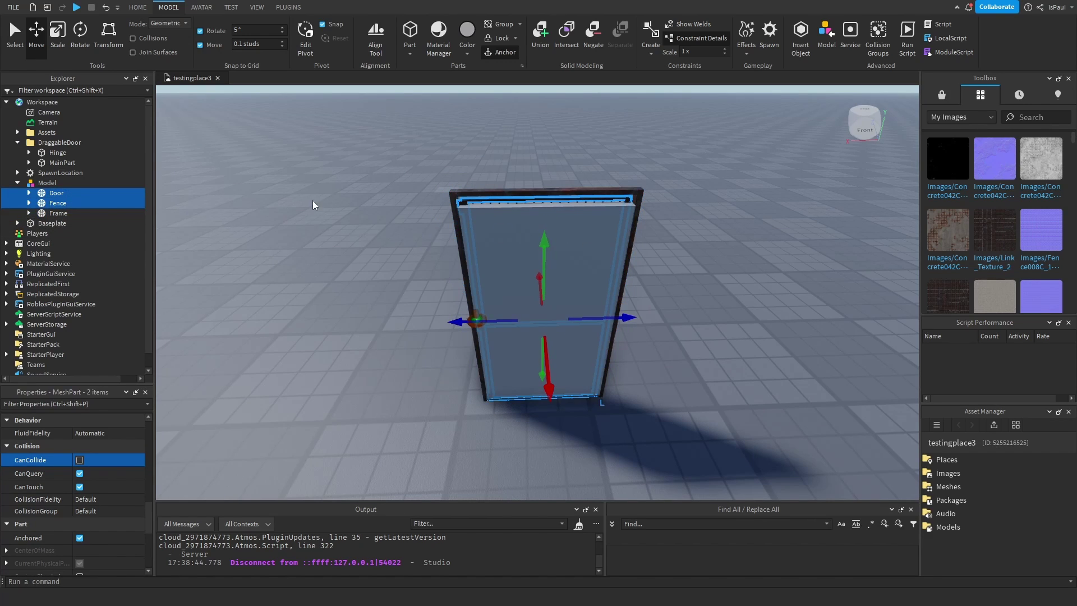
{"action": "left_click", "coordinate": [495, 56]}
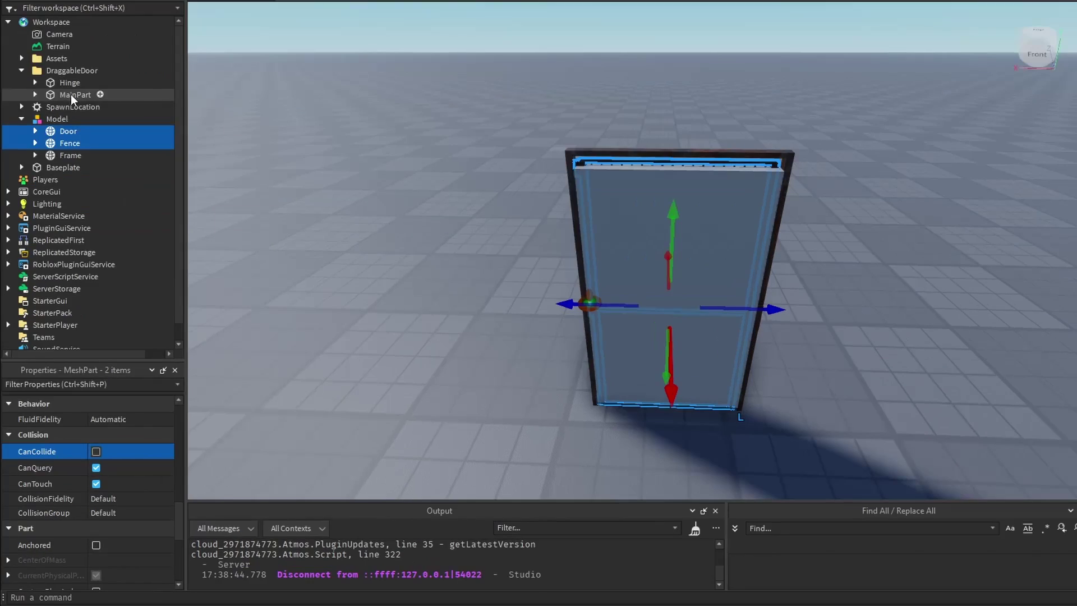
Step: Weld the Door and Fence meshes to MainPart, and check the Weld plugin's entry among the installed plugins
{"action": "left_click", "coordinate": [68, 95]}
{"action": "left_click", "coordinate": [59, 131], "text": "ctrl"}
{"action": "left_click", "coordinate": [55, 143], "text": "ctrl"}
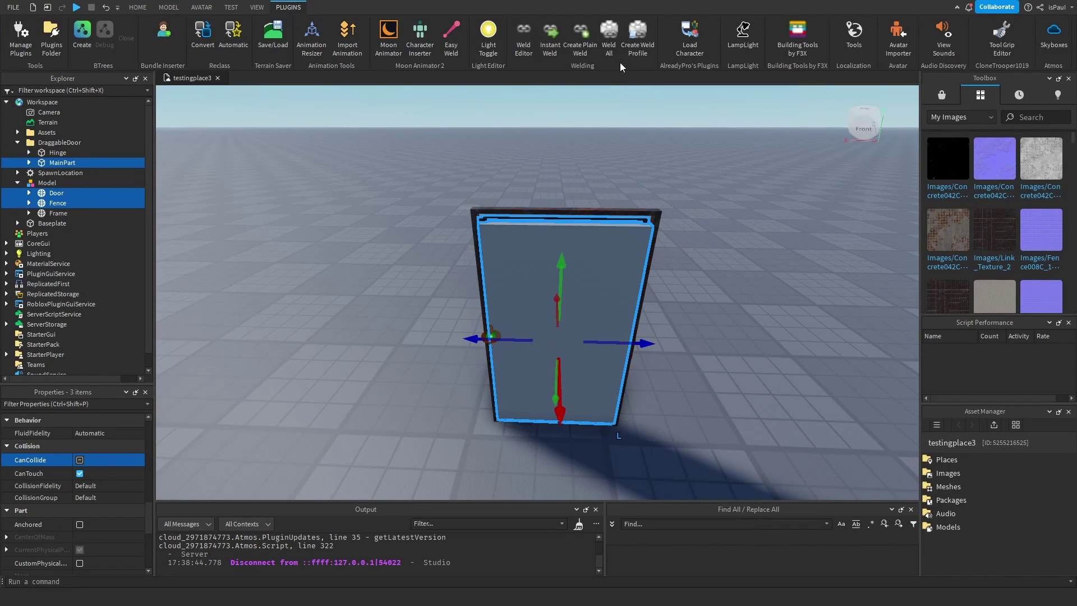
{"action": "right_click_drag", "start_coordinate": [594, 101], "coordinate": [617, 110]}
{"action": "left_click", "coordinate": [609, 54]}
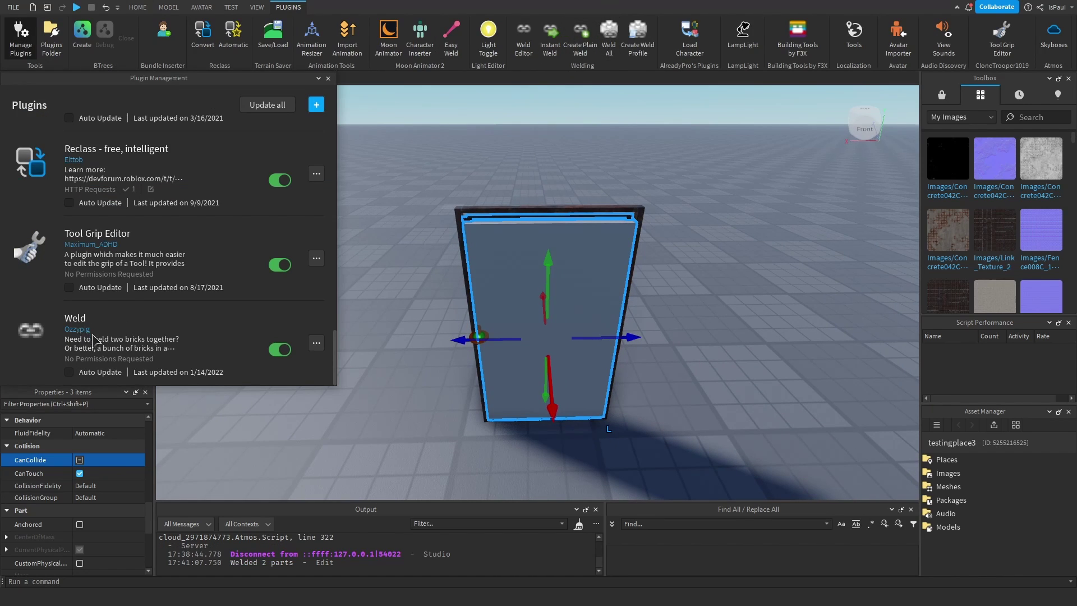
{"action": "left_click", "coordinate": [23, 46]}
Step: Make MainPart invisible by setting its Transparency to 1
{"action": "left_click", "coordinate": [62, 162]}
{"action": "scroll", "coordinate": [105, 499], "scroll_direction": "up", "scroll_amount": 6}
{"action": "left_click", "coordinate": [90, 472]}
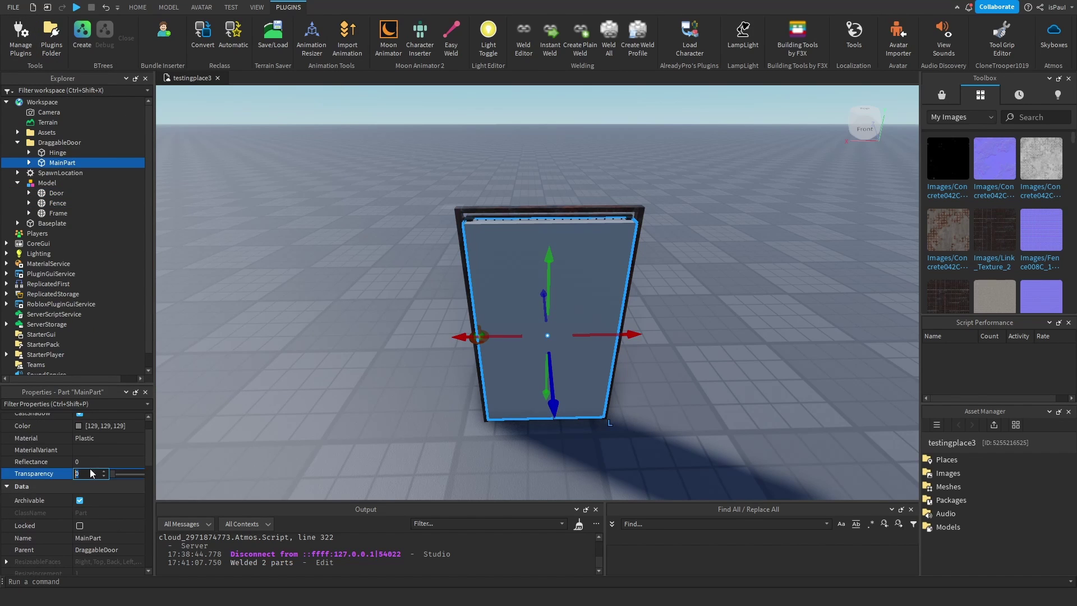
{"action": "type", "text": "1"}
Step: Playtest the fence gate and swing the metal door within its frame
{"action": "key", "text": "F5"}
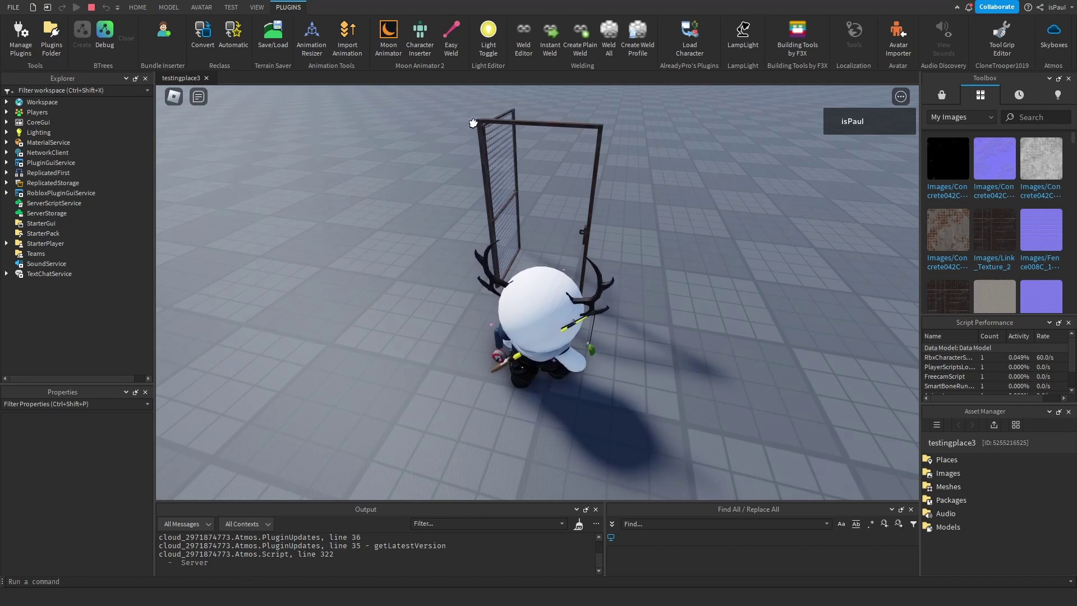
{"action": "left_click", "coordinate": [573, 253]}
{"action": "left_click", "coordinate": [553, 151]}
{"action": "scroll", "coordinate": [550, 190], "scroll_direction": "up", "scroll_amount": 1}
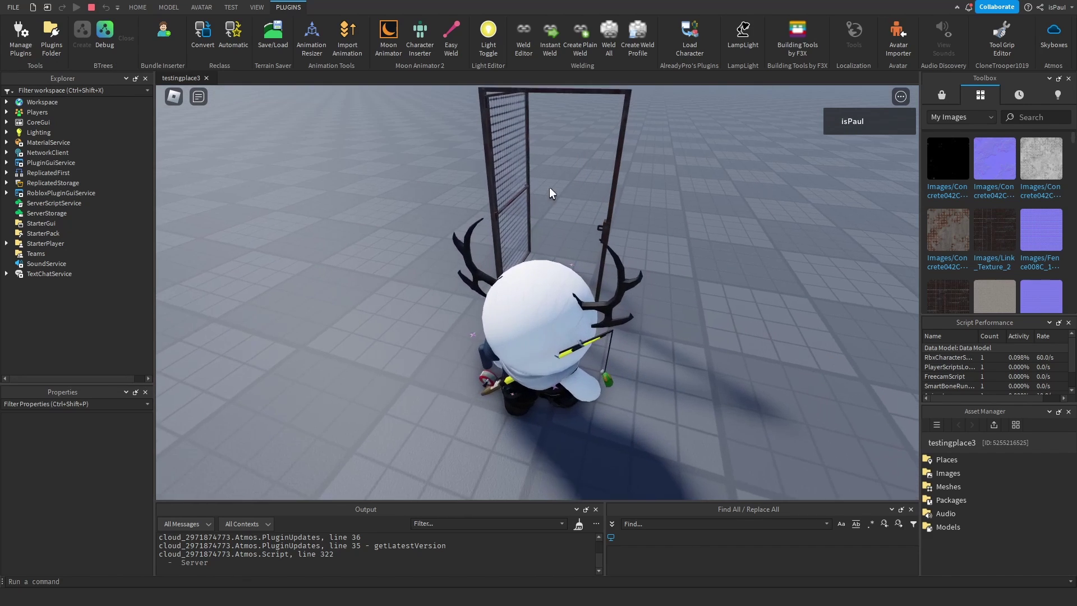
Step: Swing the fence gate in the playtest, inspect its hinge side up close, and end the playtest
{"action": "left_click", "coordinate": [550, 190]}
{"action": "scroll", "coordinate": [610, 228], "scroll_direction": "down", "scroll_amount": 1}
{"action": "left_click", "coordinate": [519, 163]}
{"action": "left_click", "coordinate": [505, 157]}
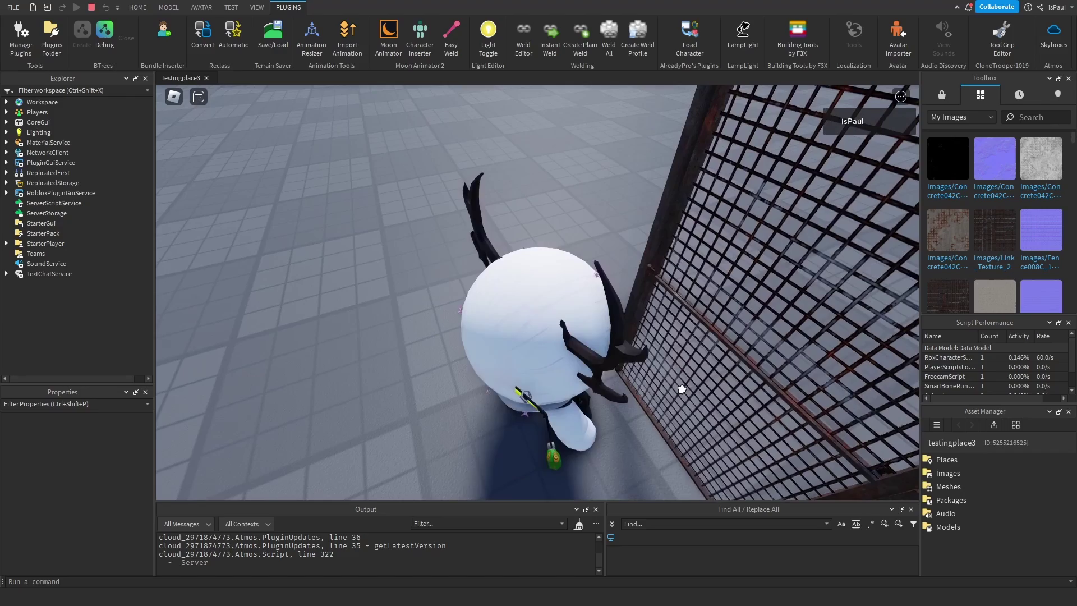
{"action": "scroll", "coordinate": [660, 308], "scroll_direction": "up", "scroll_amount": 1}
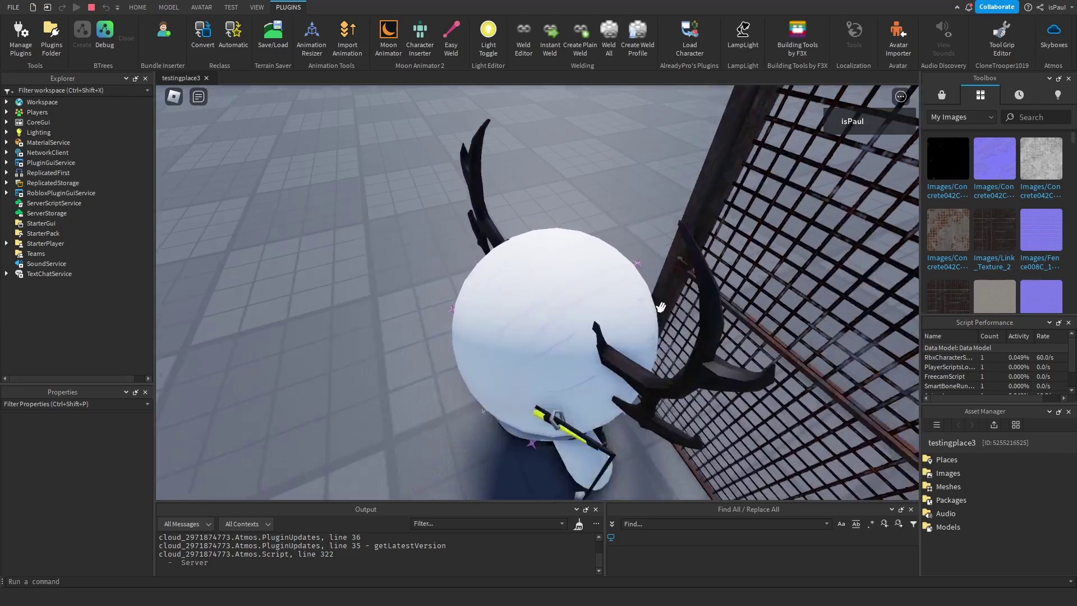
{"action": "scroll", "coordinate": [673, 318], "scroll_direction": "down", "scroll_amount": 1}
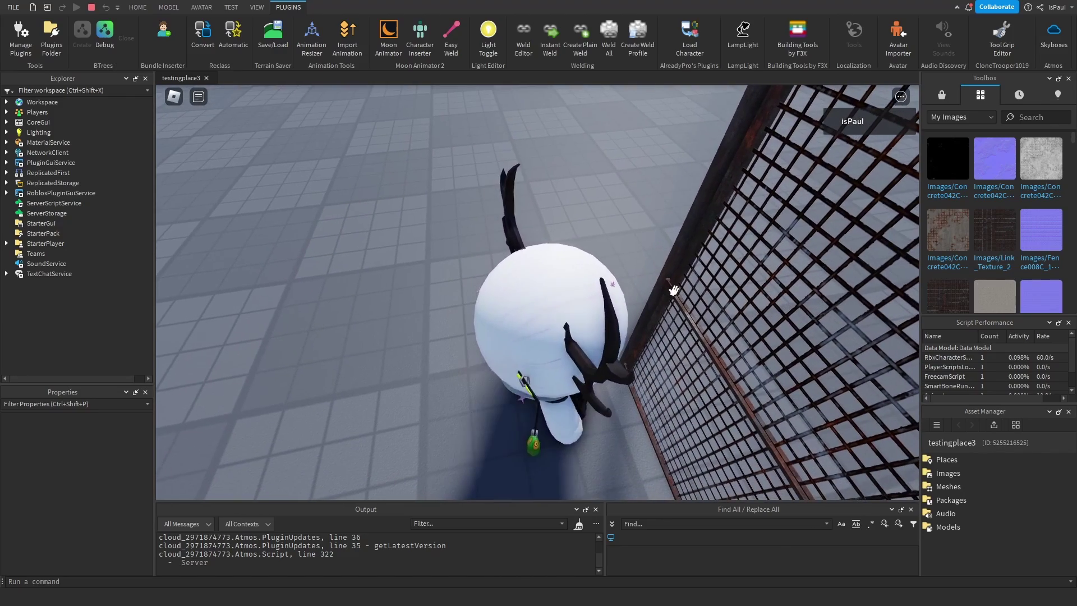
{"action": "scroll", "coordinate": [657, 303], "scroll_direction": "down", "scroll_amount": 1}
{"action": "scroll", "coordinate": [665, 297], "scroll_direction": "up", "scroll_amount": 4}
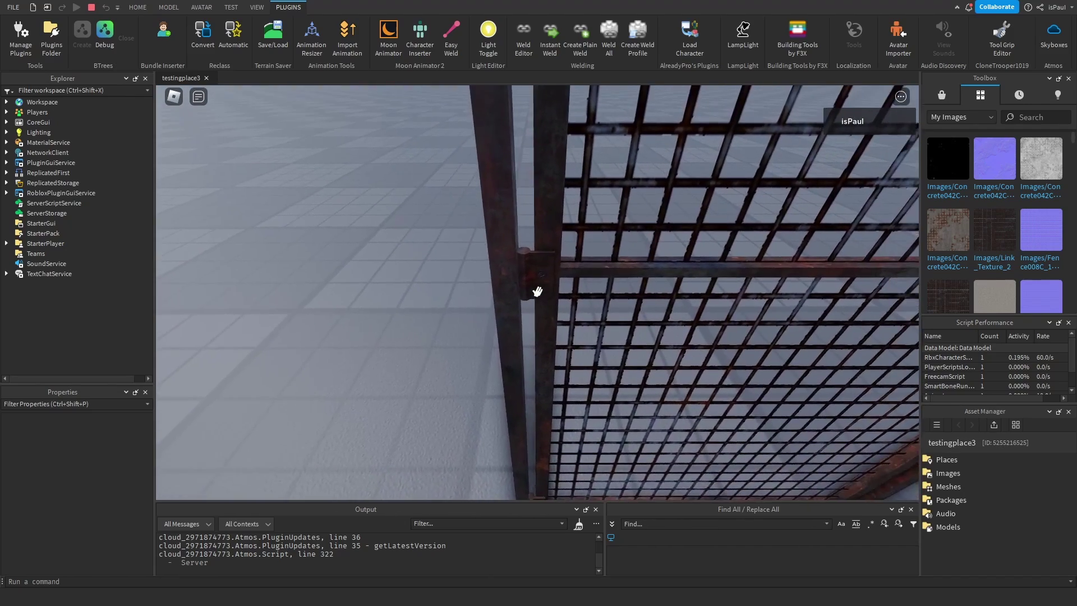
{"action": "key", "text": "shift+F5"}
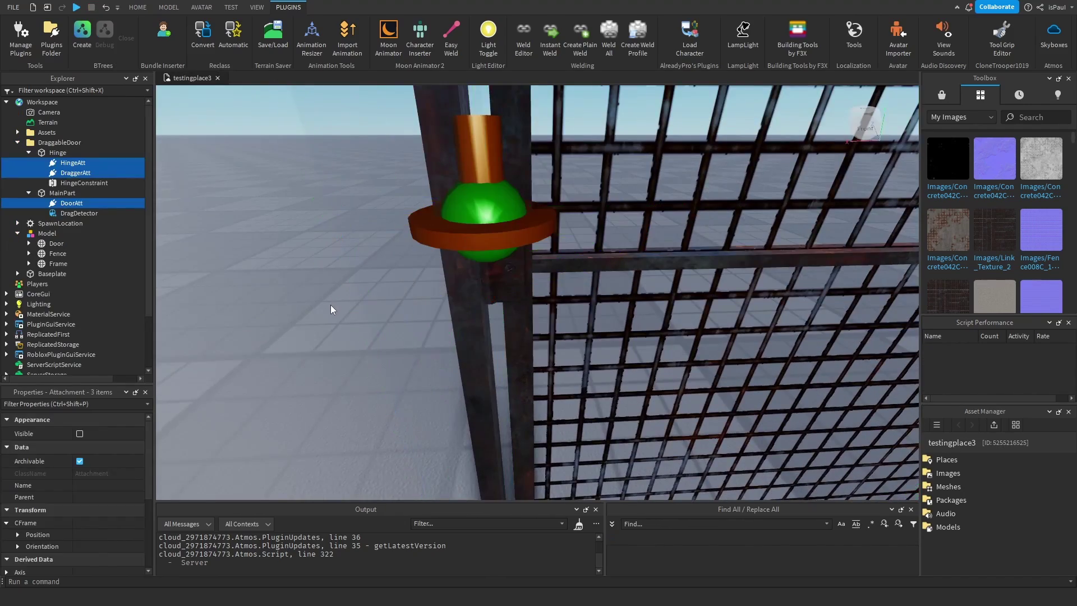
Step: Check the transform and world position of MainPart's DoorAtt attachment at the gate's hinge
{"action": "scroll", "coordinate": [469, 349], "scroll_direction": "down", "scroll_amount": 5}
{"action": "left_click", "coordinate": [71, 203]}
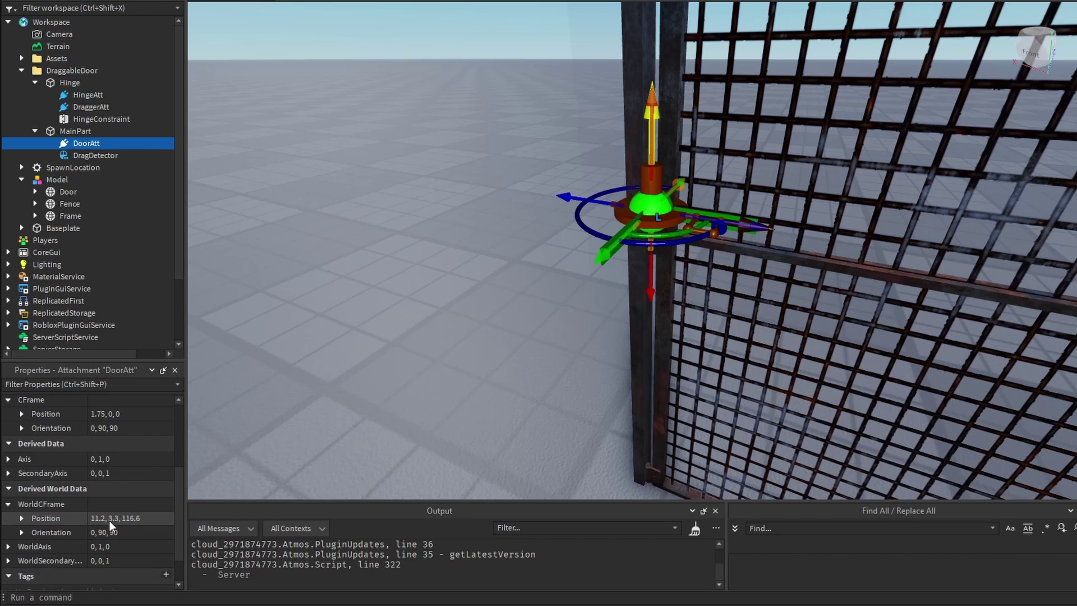
{"action": "left_click", "coordinate": [396, 321]}
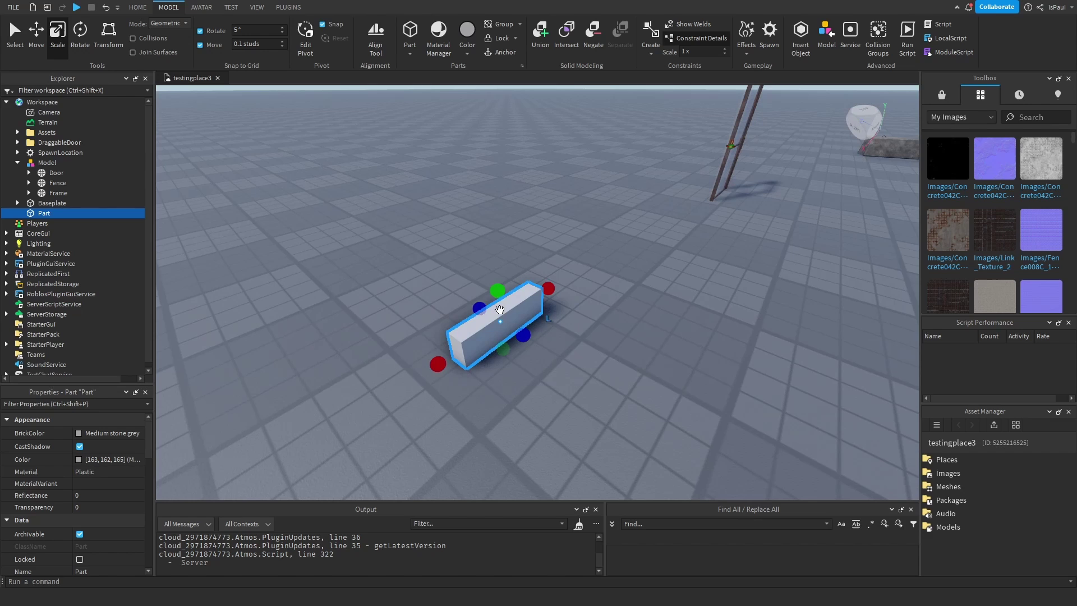
Step: Shape a new part into a thin bar raised above the baseplate, name it Hinge, and move it into the SlidableDoor folder
{"action": "left_click_drag", "start_coordinate": [497, 291], "coordinate": [497, 312]}
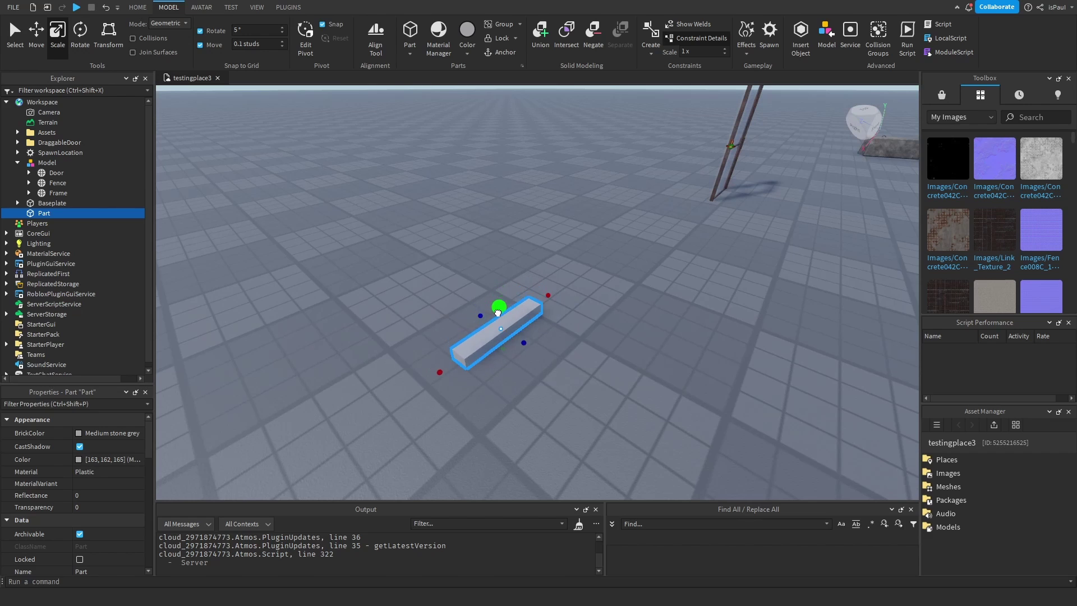
{"action": "key", "text": "f"}
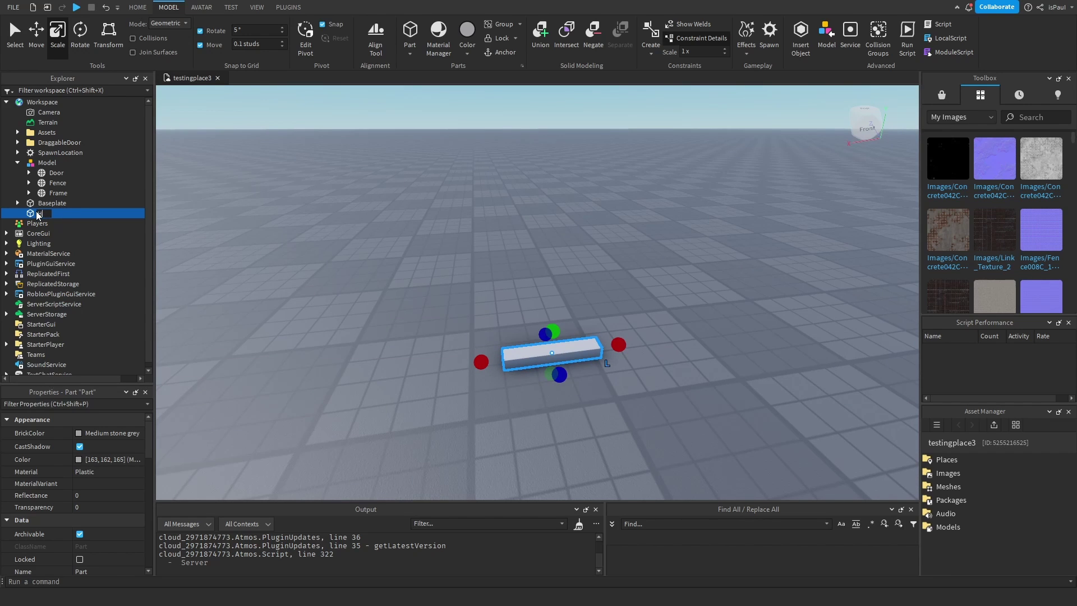
{"action": "key", "text": "ctrl+2"}
{"action": "right_click_drag", "start_coordinate": [549, 401], "coordinate": [548, 400]}
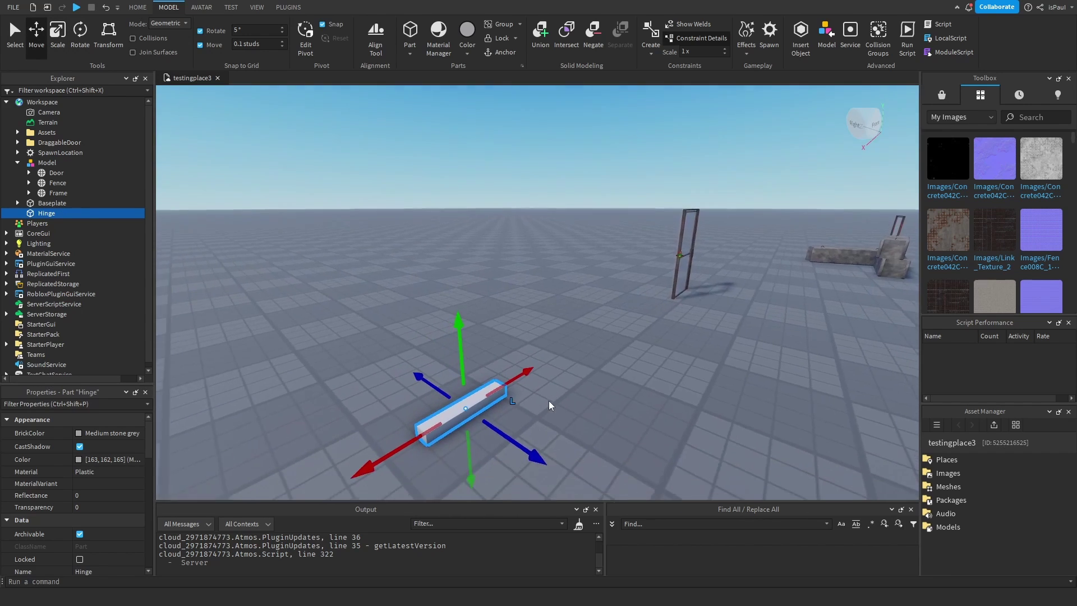
{"action": "left_click_drag", "start_coordinate": [470, 422], "coordinate": [441, 247]}
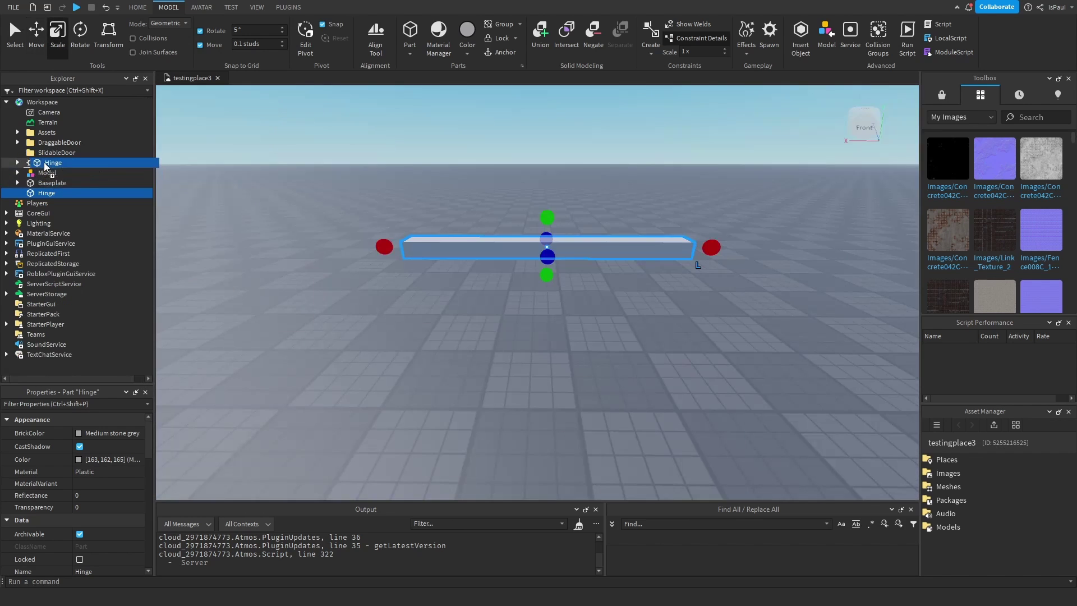
{"action": "left_click_drag", "start_coordinate": [45, 163], "coordinate": [41, 154]}
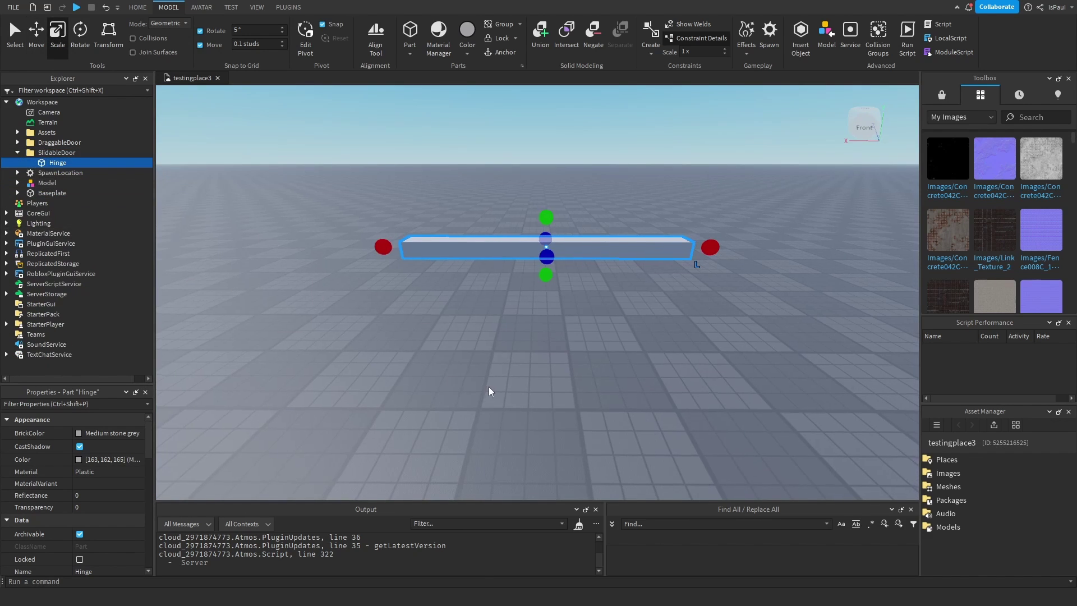
Step: Duplicate the Hinge bar as a 3.5 × 6.8 × 0.6 door panel beneath it, named MainDoorPart and coloured dark stone grey
{"action": "key", "text": "w"}
{"action": "right_click_drag", "start_coordinate": [489, 386], "coordinate": [584, 373]}
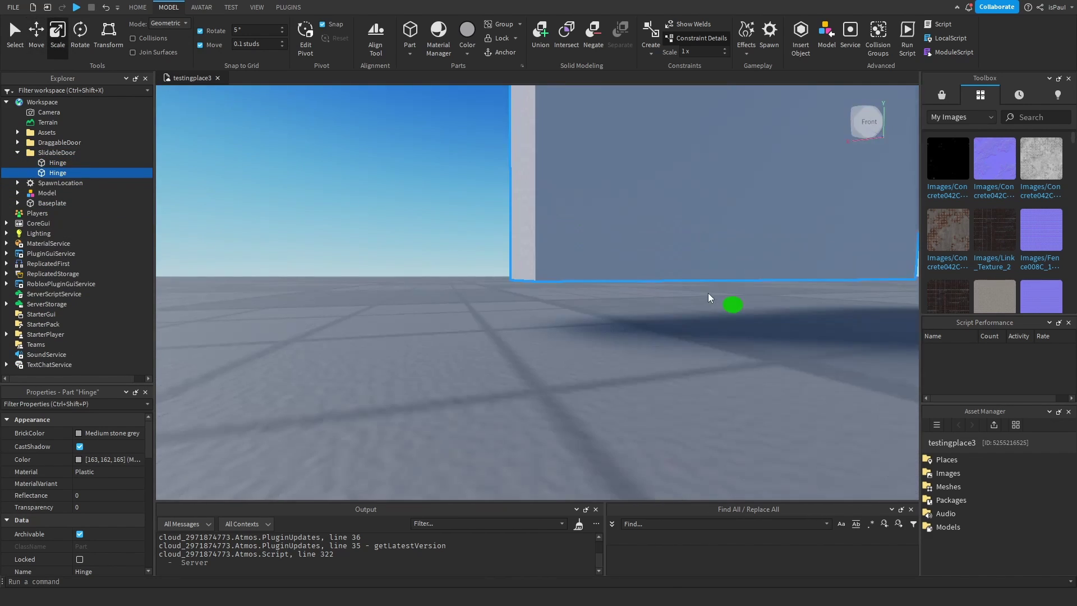
{"action": "key", "text": "f"}
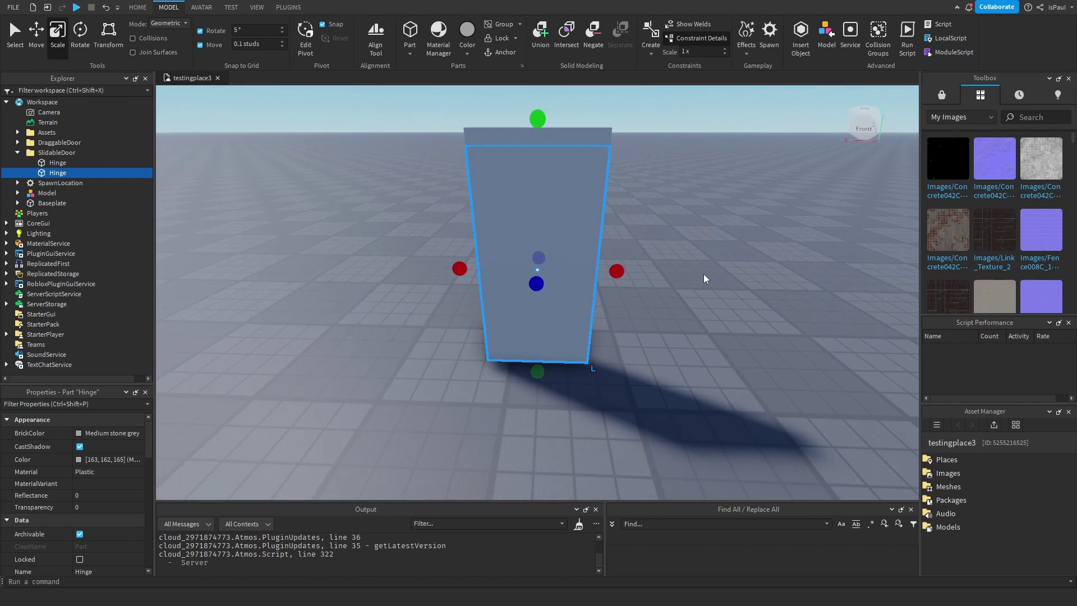
{"action": "left_click", "coordinate": [705, 279]}
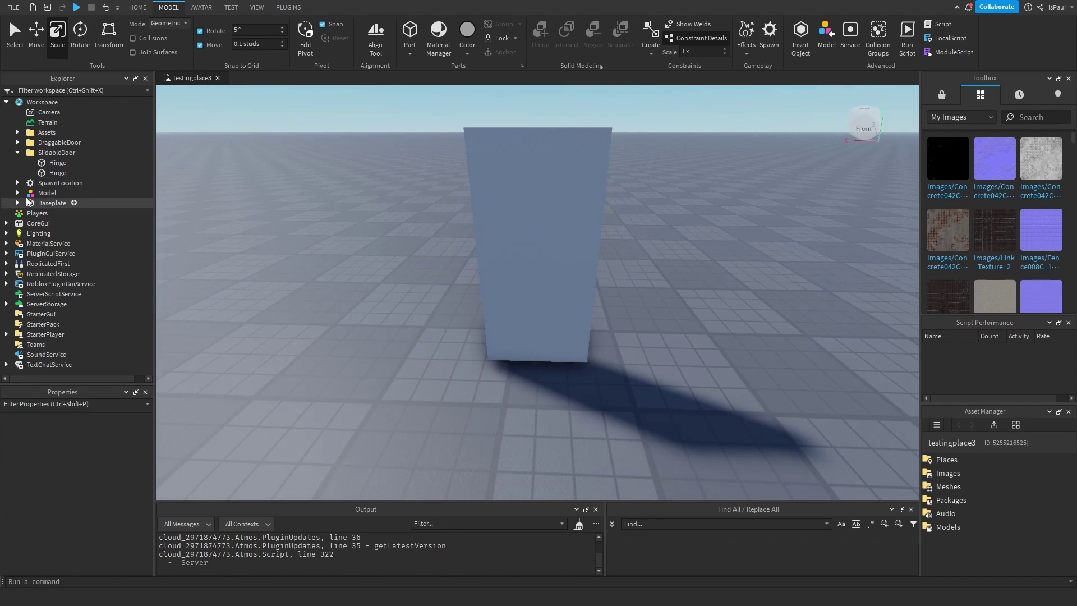
{"action": "left_click", "coordinate": [57, 173]}
{"action": "right_click_drag", "start_coordinate": [381, 214], "coordinate": [366, 208]}
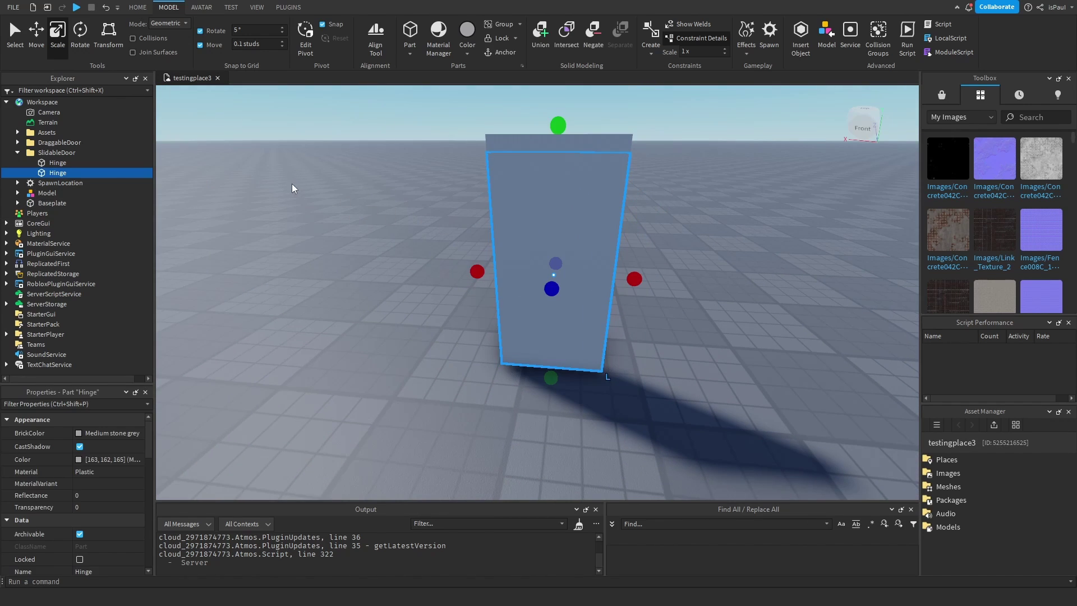
{"action": "left_click", "coordinate": [472, 236]}
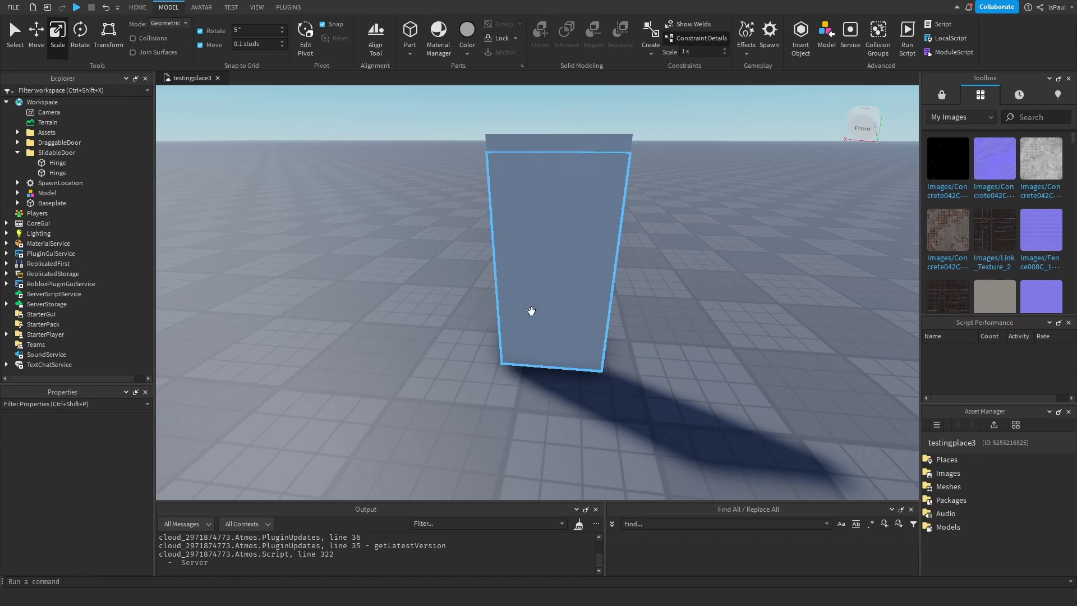
{"action": "left_click", "coordinate": [536, 303]}
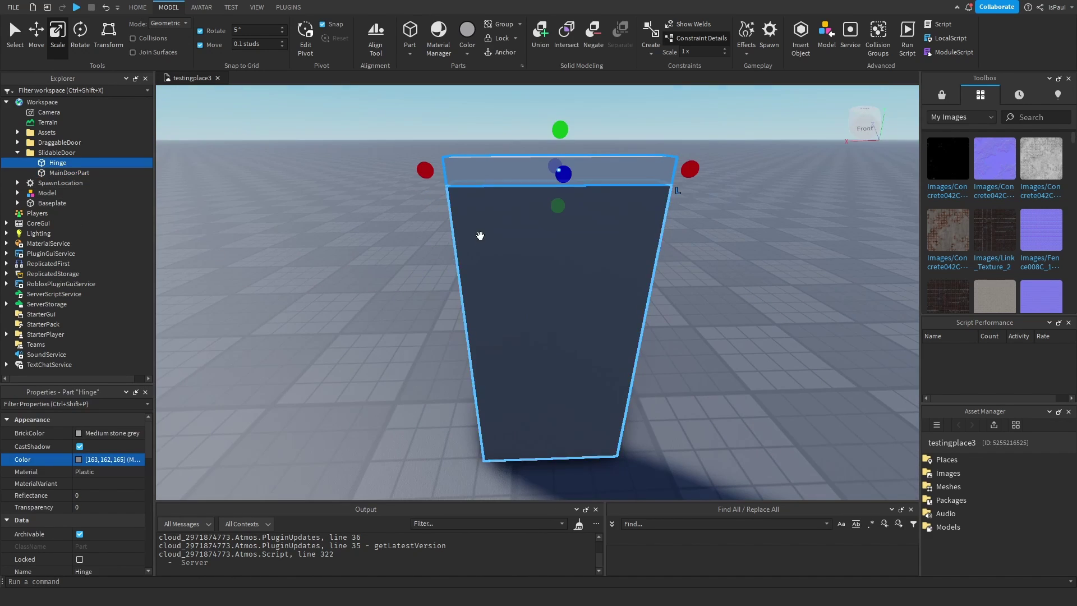
Step: Insert an Attachment into the Hinge part and a DragDetector into MainDoorPart
{"action": "left_click", "coordinate": [73, 163]}
{"action": "type", "text": "at"}
{"action": "left_click", "coordinate": [93, 191]}
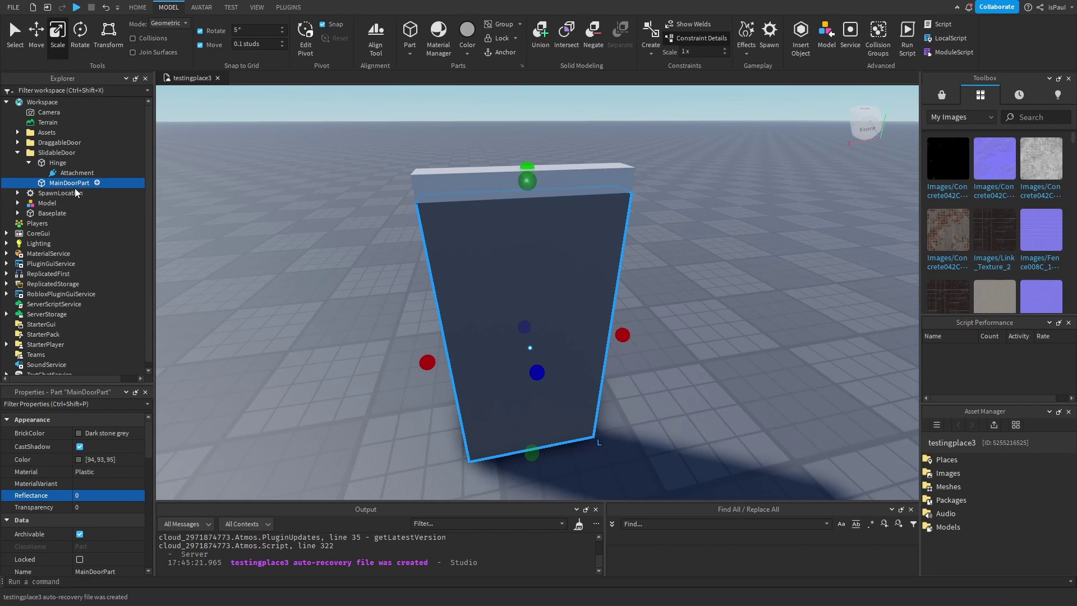
{"action": "left_click", "coordinate": [96, 184]}
{"action": "type", "text": "dra"}
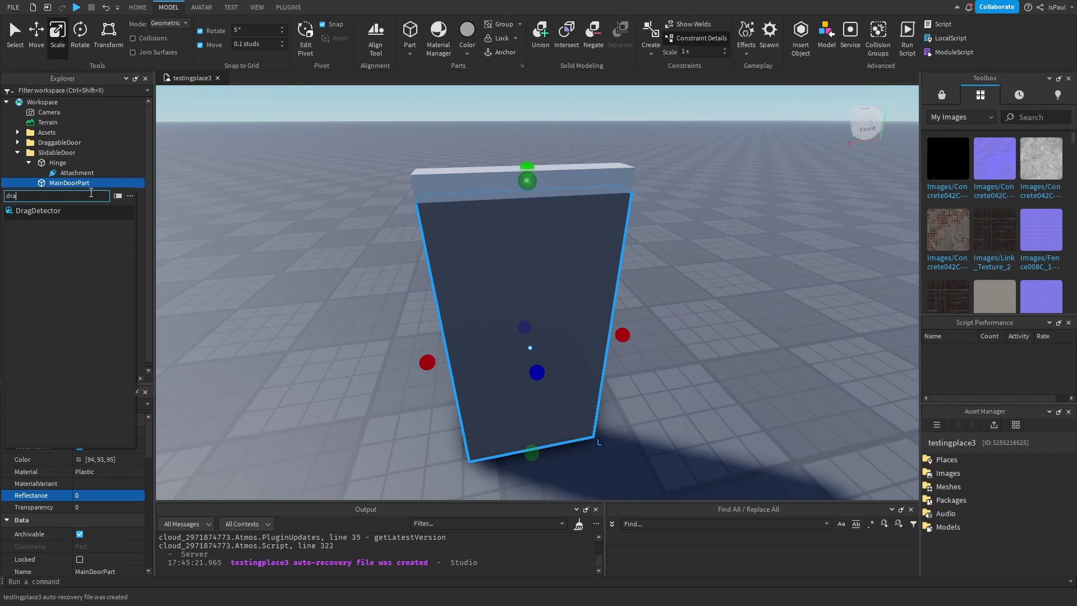
{"action": "left_click", "coordinate": [89, 210]}
Step: Anchor the door parts, and set the DragDetector's MaxActivationDistance to 10 and its ReferenceInstance to the Hinge's Attachment
{"action": "left_click", "coordinate": [75, 162], "text": "ctrl"}
{"action": "right_click_drag", "start_coordinate": [572, 233], "coordinate": [563, 227]}
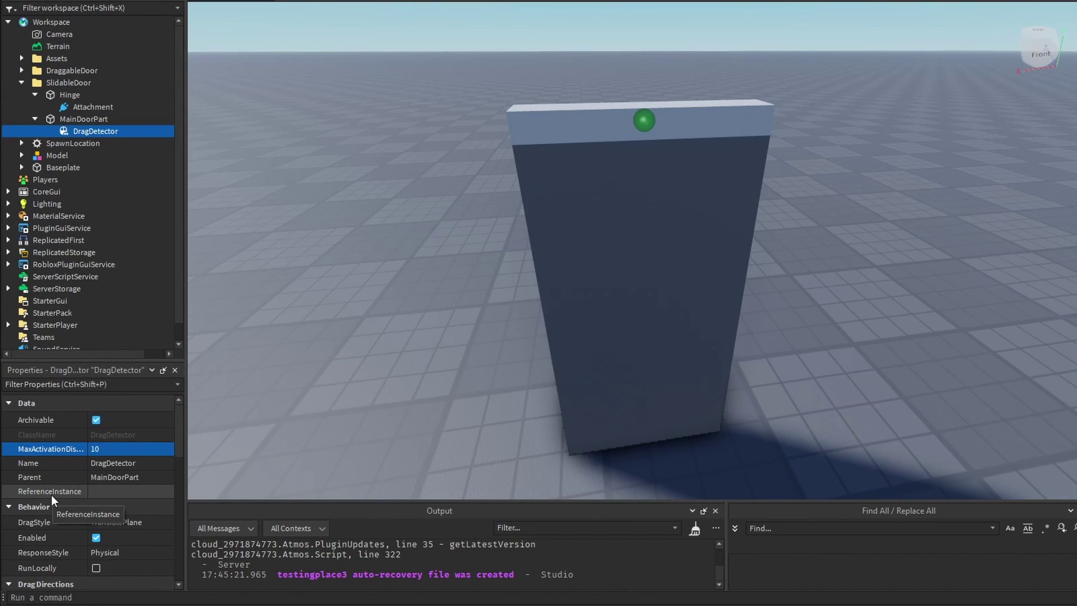
{"action": "left_click", "coordinate": [103, 491]}
{"action": "left_click", "coordinate": [92, 107]}
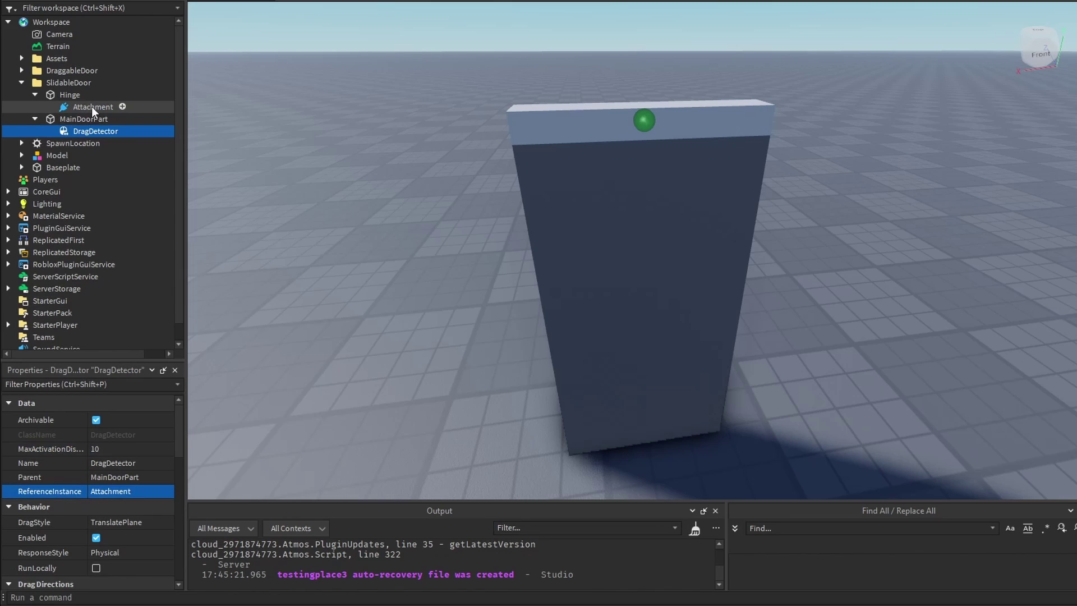
Step: Try the Geometric ResponseStyle on the DragDetector
{"action": "left_click", "coordinate": [123, 553]}
{"action": "left_click", "coordinate": [122, 577]}
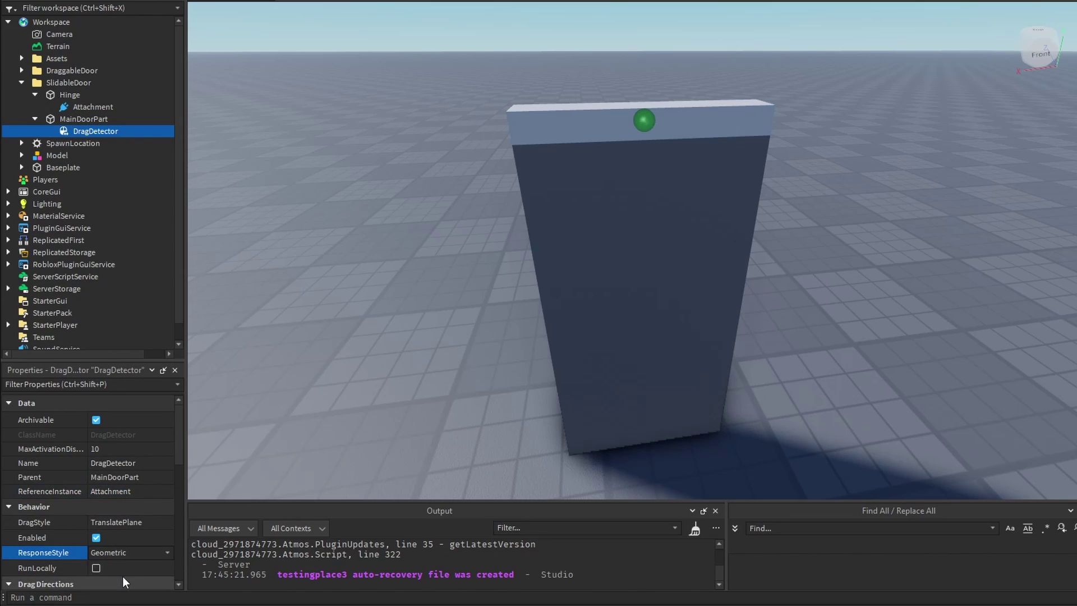
Step: Examine the DragDetector's drag directions and compare MainDoorPart's position, orientation and move axes with the view cube to identify the sliding axis
{"action": "scroll", "coordinate": [123, 578], "scroll_direction": "down", "scroll_amount": 3}
{"action": "left_click", "coordinate": [9, 476]}
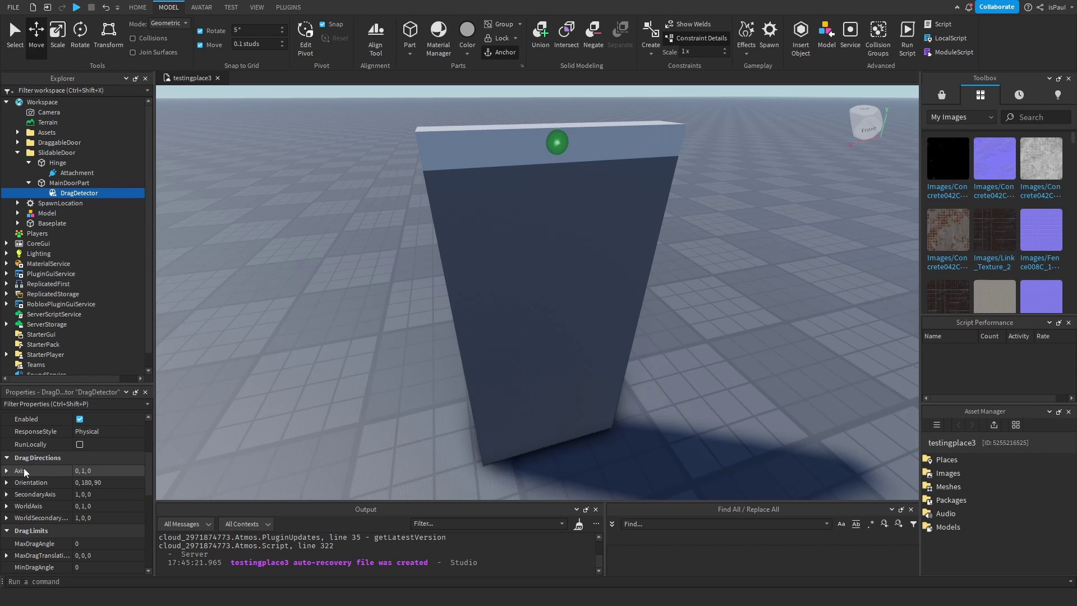
{"action": "left_click", "coordinate": [495, 369]}
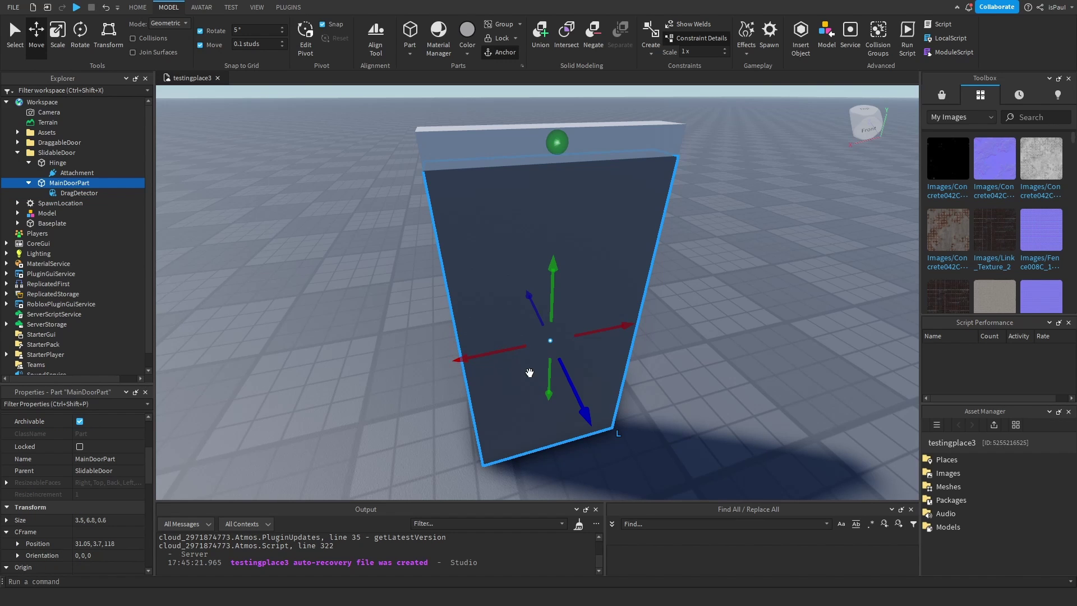
{"action": "scroll", "coordinate": [530, 372], "scroll_direction": "down", "scroll_amount": 3}
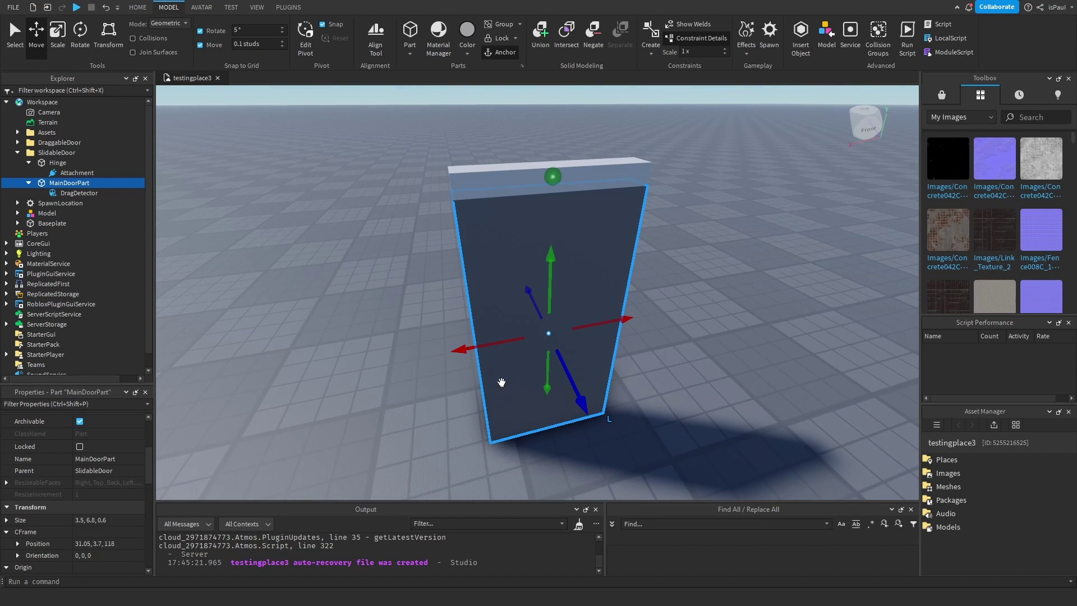
{"action": "key", "text": "a"}
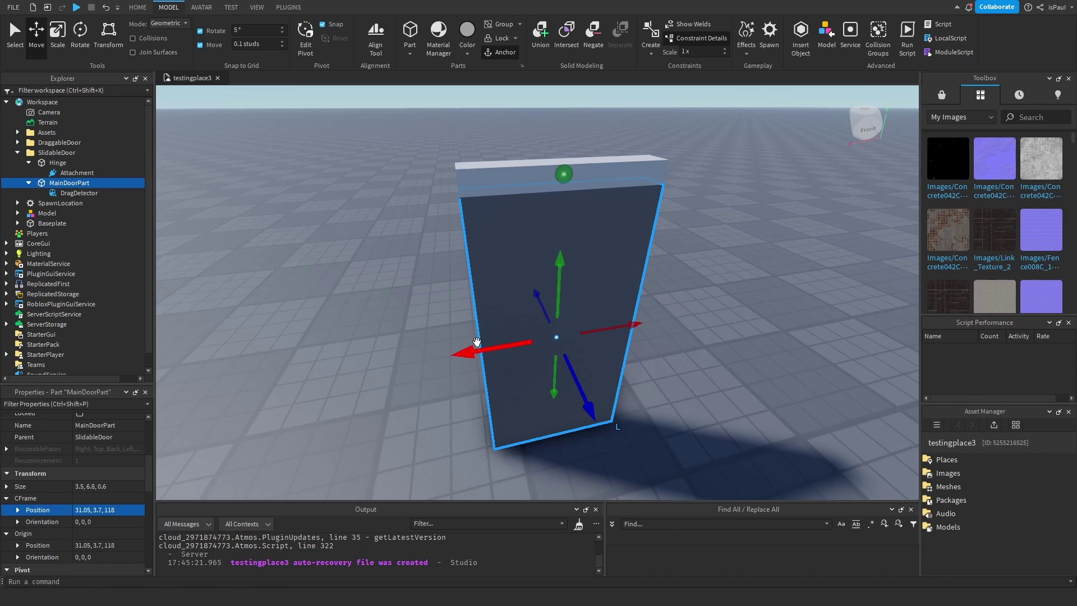
{"action": "left_click", "coordinate": [91, 522]}
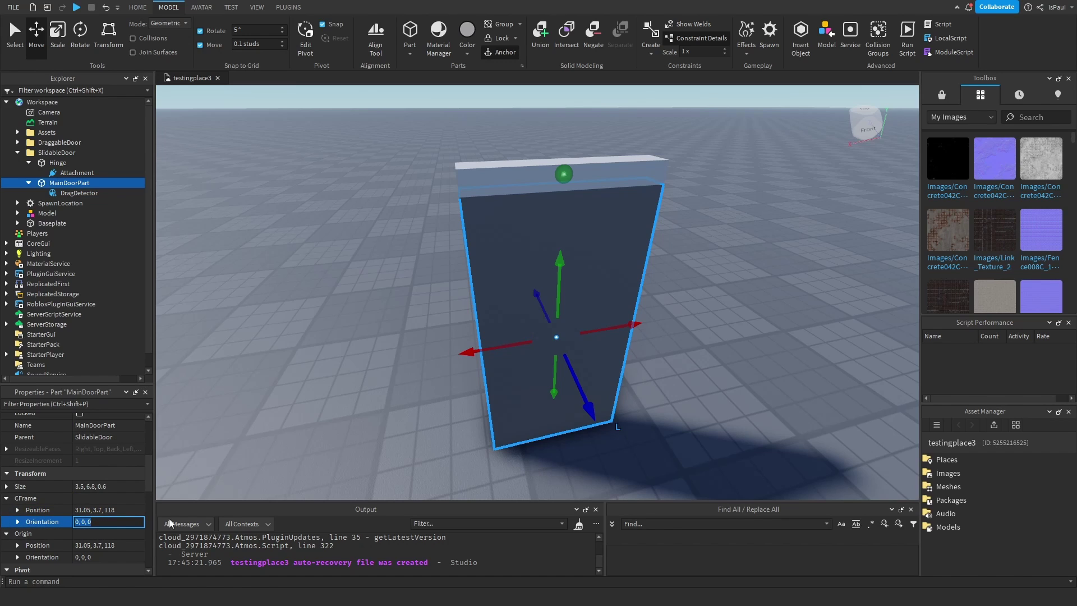
{"action": "right_click_drag", "start_coordinate": [639, 311], "coordinate": [670, 374]}
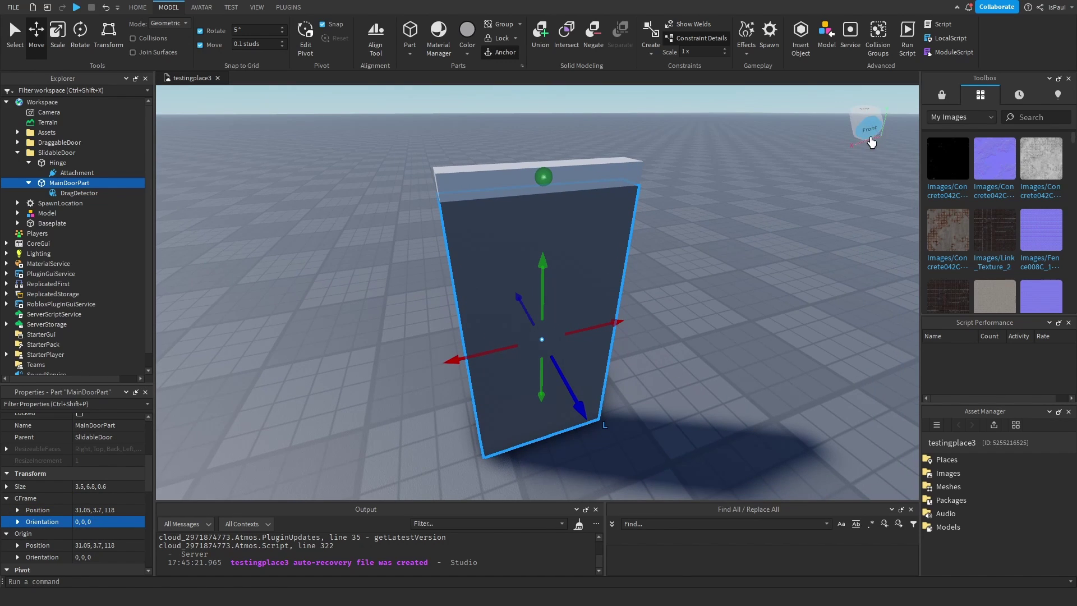
{"action": "left_click_drag", "start_coordinate": [872, 142], "coordinate": [507, 325]}
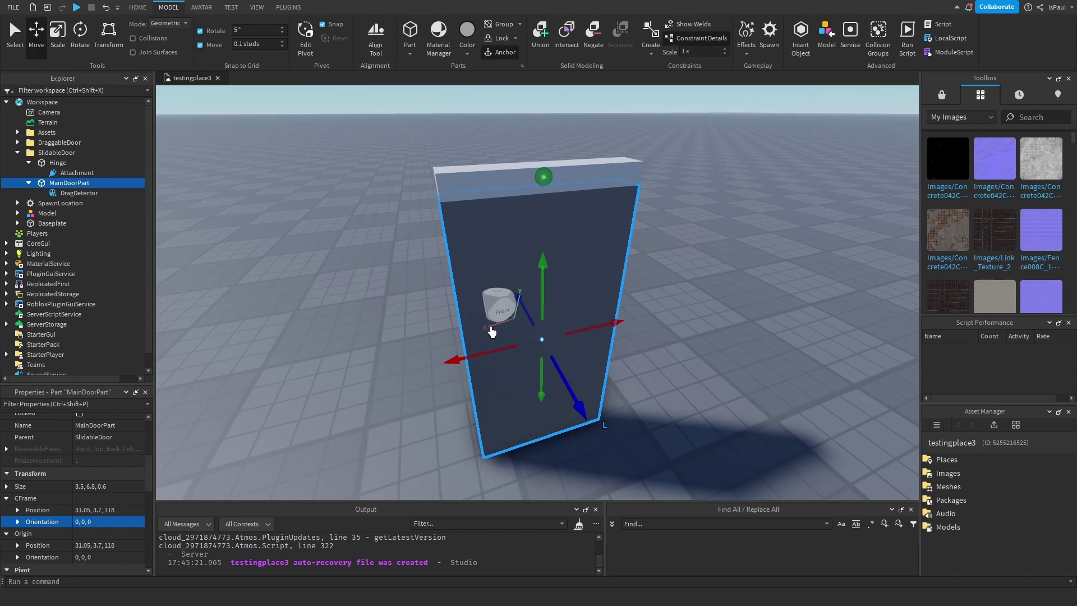
{"action": "right_click_drag", "start_coordinate": [517, 342], "coordinate": [518, 342]}
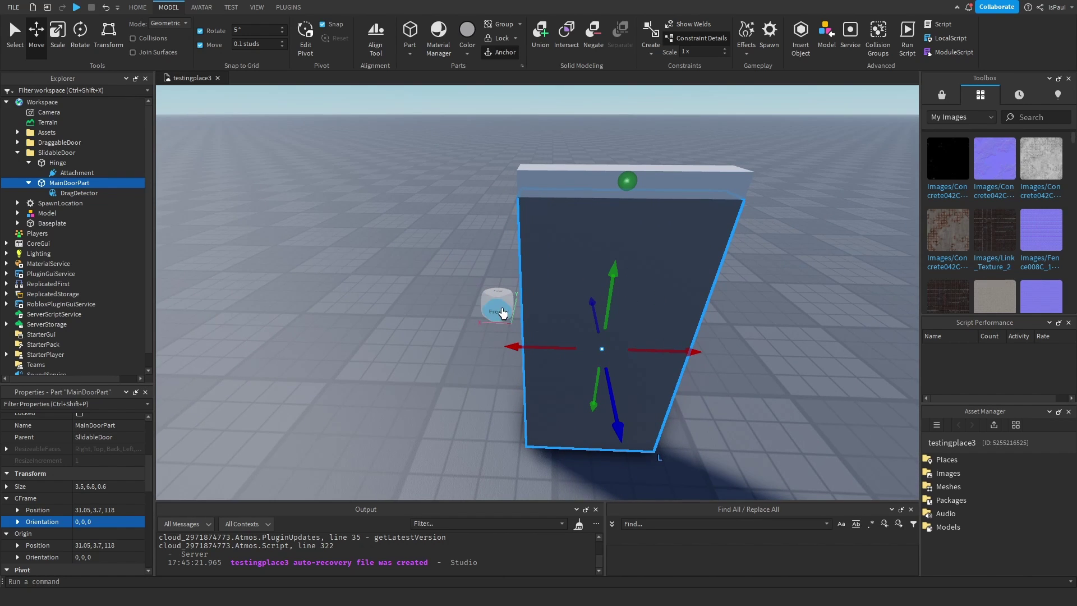
{"action": "left_click_drag", "start_coordinate": [502, 308], "coordinate": [875, 125]}
Step: Set the DragDetector's Axis to 1, 0, 0 and bring its Drag Limits properties into view
{"action": "type", "text": ",0"}
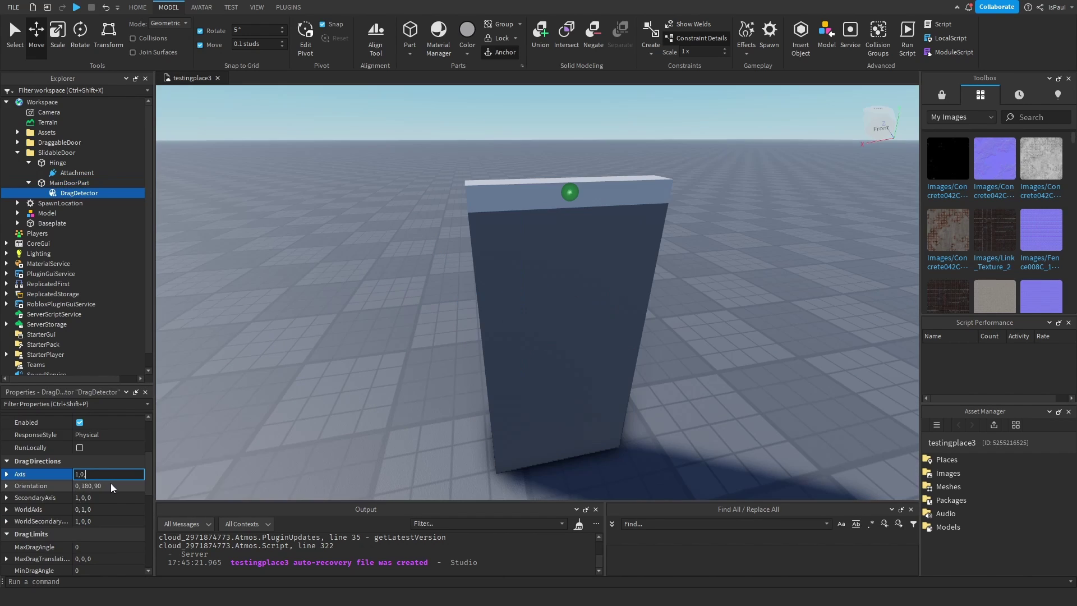
{"action": "key", "text": "Return"}
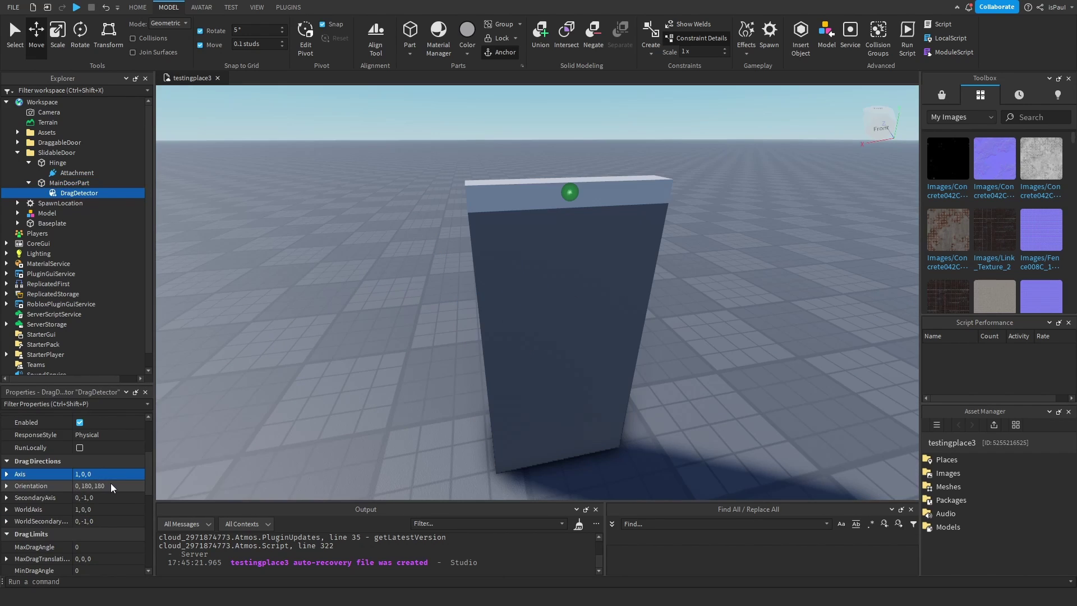
{"action": "double_click", "coordinate": [84, 474]}
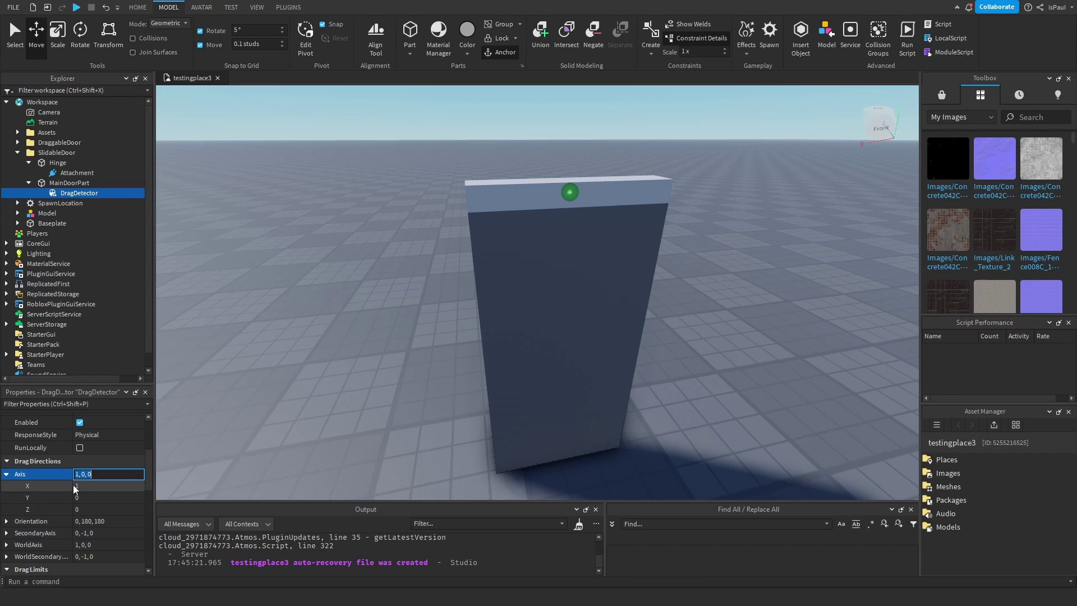
{"action": "left_click", "coordinate": [6, 474]}
{"action": "scroll", "coordinate": [69, 496], "scroll_direction": "down", "scroll_amount": 1}
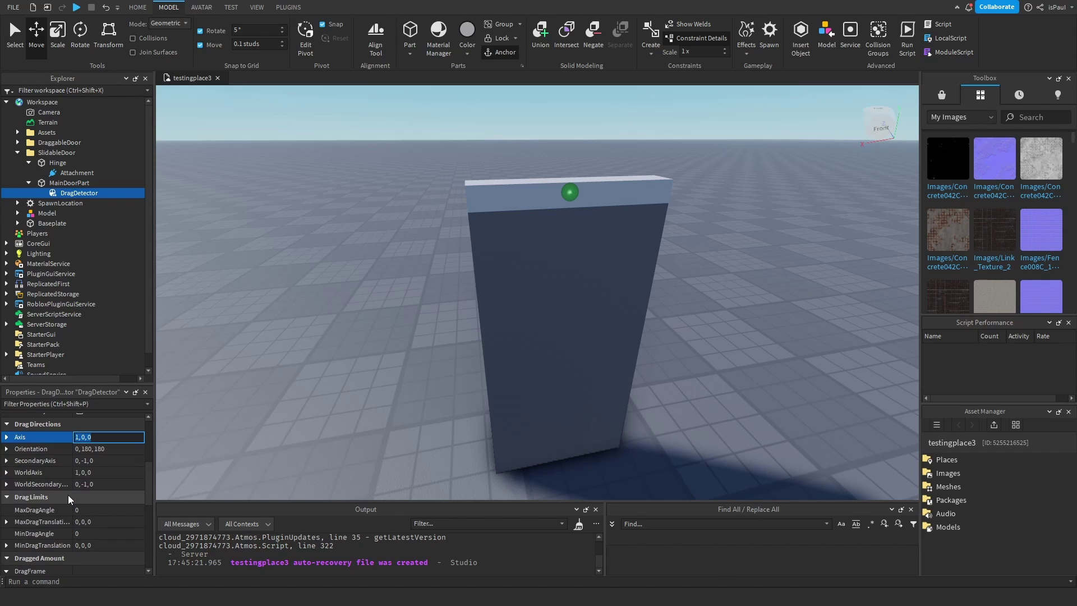
Step: Expand the DragDetector's MaxDragTranslation limit and open its X component for editing
{"action": "scroll", "coordinate": [53, 505], "scroll_direction": "down", "scroll_amount": 1}
{"action": "double_click", "coordinate": [46, 486]}
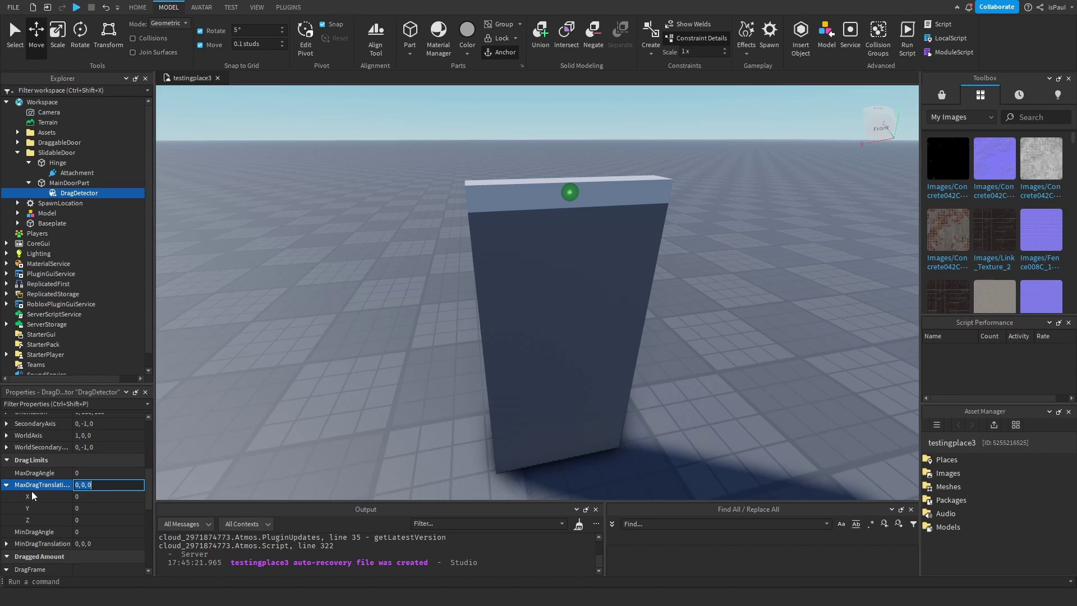
{"action": "left_click", "coordinate": [87, 499]}
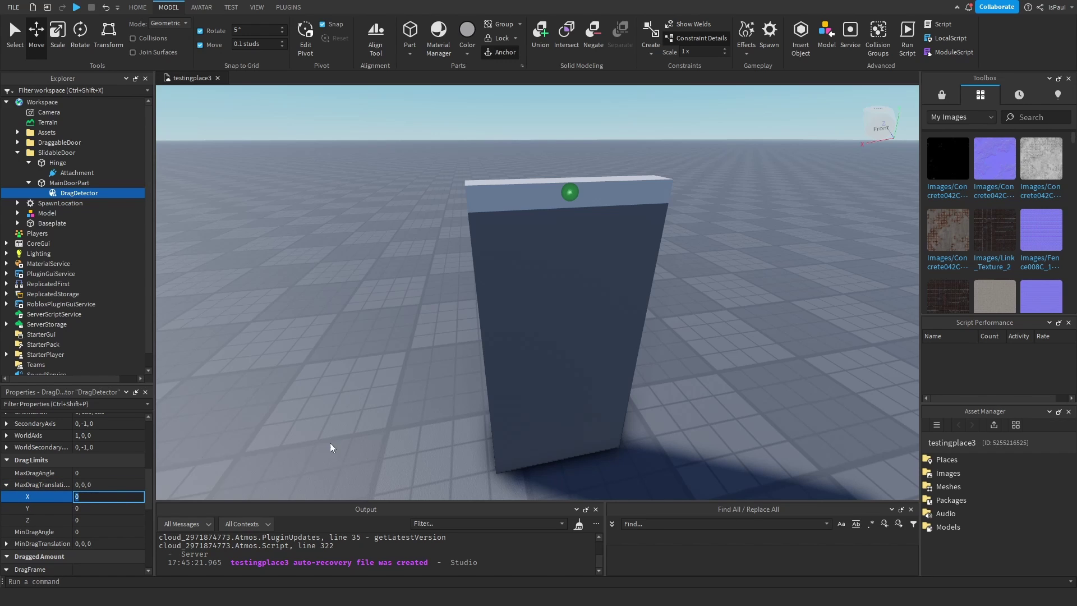
Step: Try sliding MainDoorPart along its X axis to gauge how far the door should travel
{"action": "left_click", "coordinate": [489, 390]}
{"action": "right_click_drag", "start_coordinate": [489, 390], "coordinate": [529, 338]}
{"action": "left_click_drag", "start_coordinate": [529, 338], "coordinate": [352, 362]}
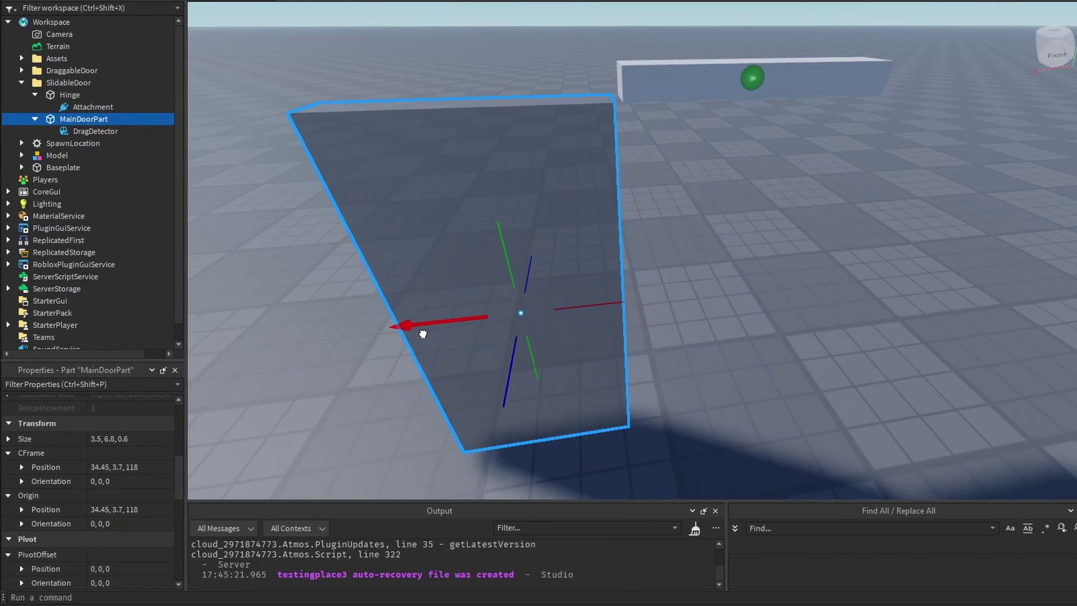
{"action": "left_click_drag", "start_coordinate": [423, 333], "coordinate": [247, 375]}
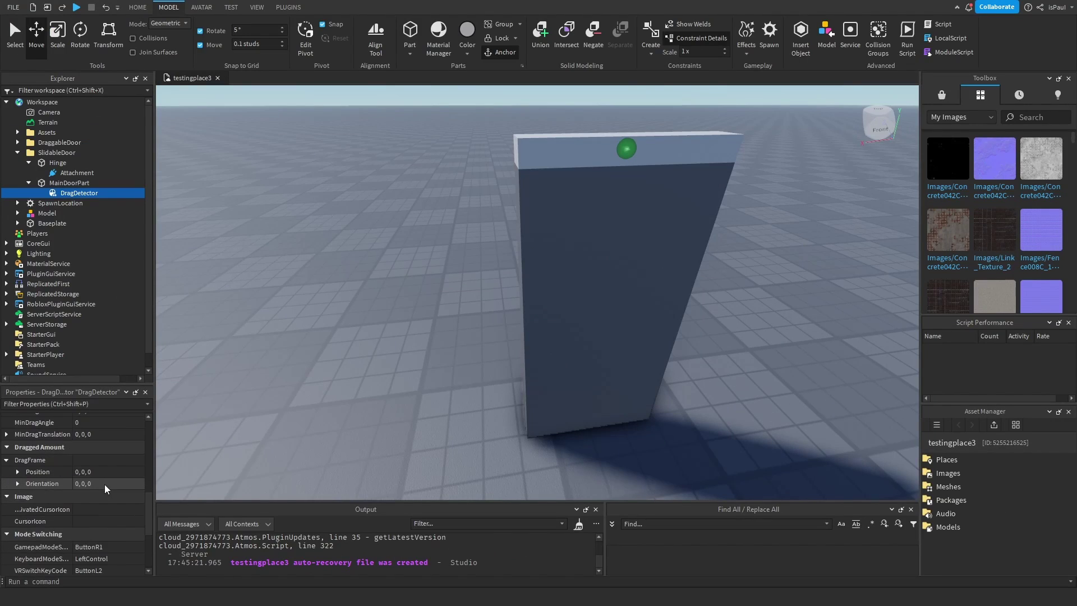
Step: Set the X component of the DragDetector's MaxDragTranslation to 3
{"action": "scroll", "coordinate": [106, 489], "scroll_direction": "up", "scroll_amount": 2}
{"action": "left_click", "coordinate": [97, 458]}
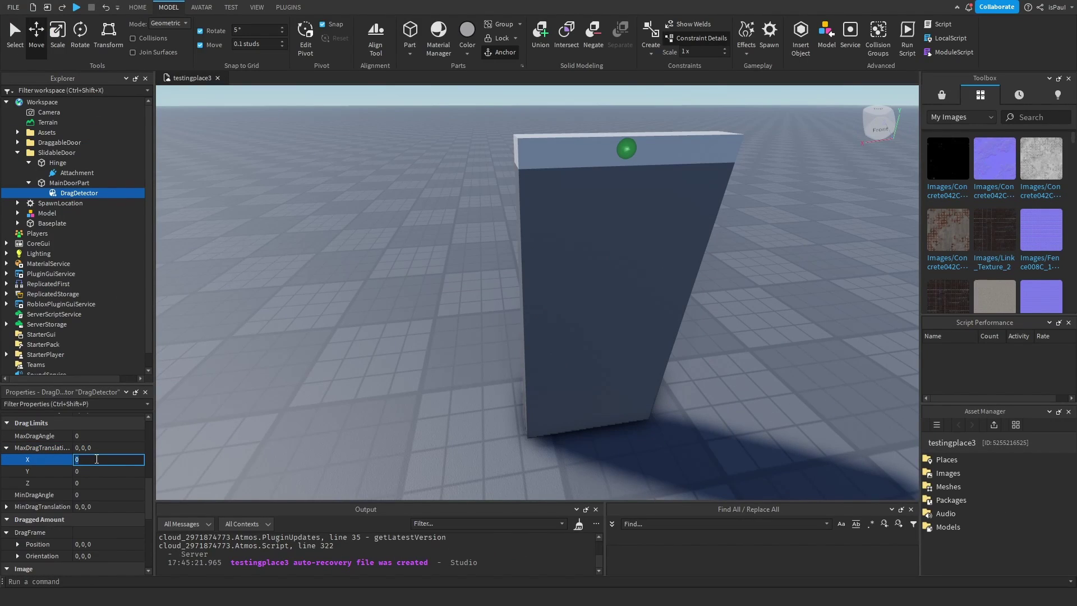
{"action": "type", "text": "3"}
{"action": "key", "text": "Return"}
{"action": "scroll", "coordinate": [493, 327], "scroll_direction": "down", "scroll_amount": 1}
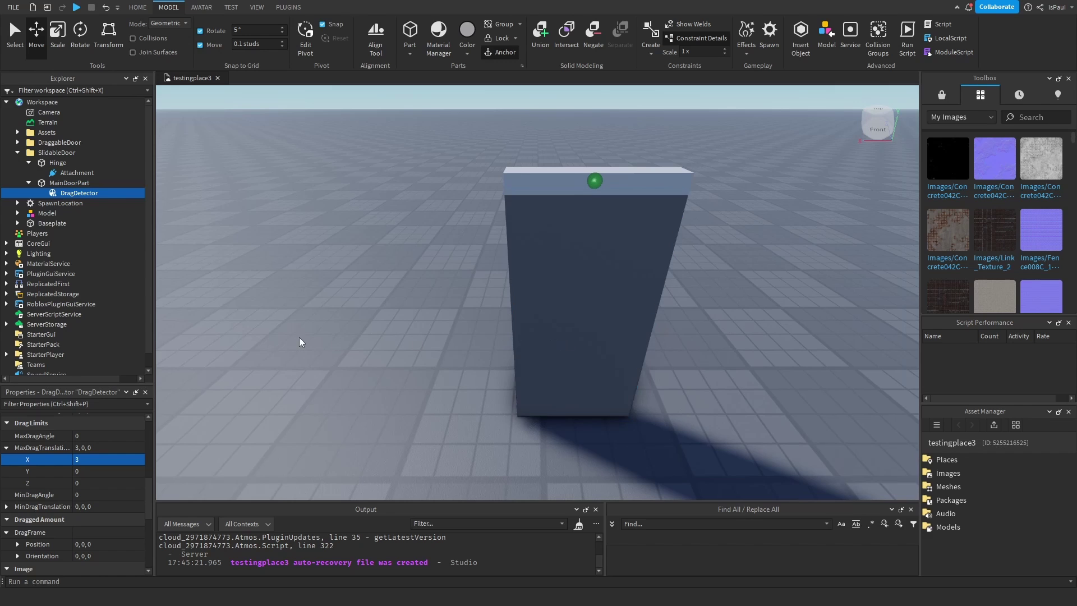
Step: Playtest the door with the X translation limit by dragging it in different directions
{"action": "right_click_drag", "start_coordinate": [387, 333], "coordinate": [418, 319]}
{"action": "scroll", "coordinate": [418, 319], "scroll_direction": "down", "scroll_amount": 1}
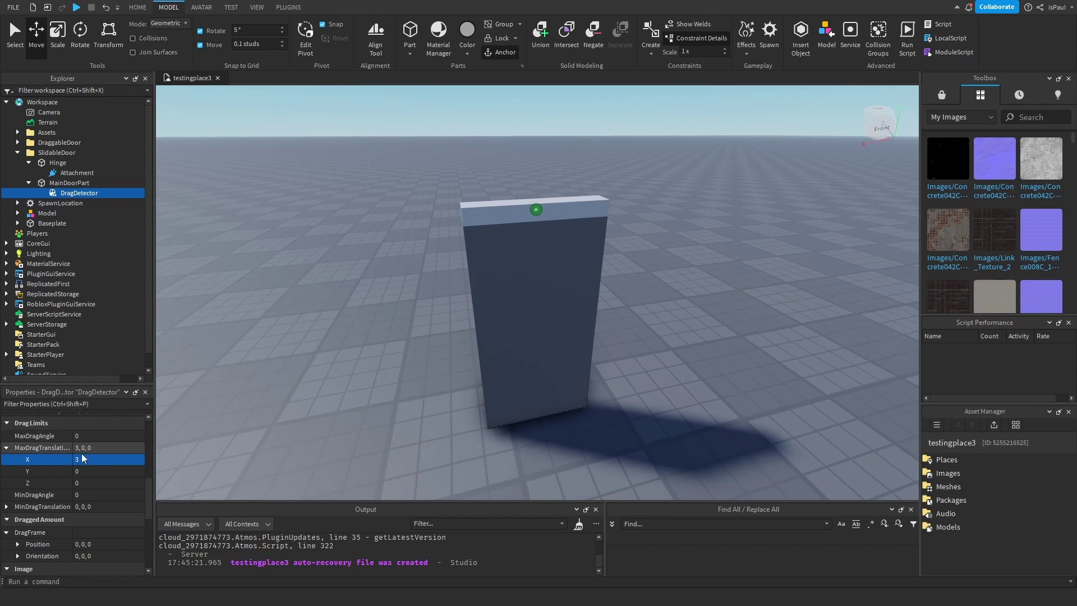
{"action": "key", "text": "F5"}
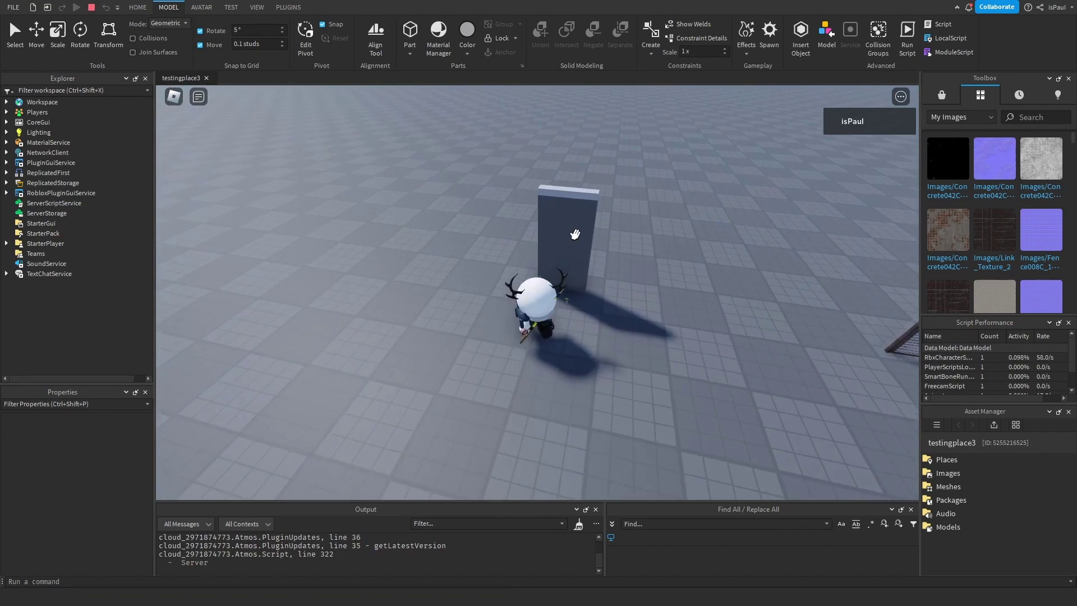
{"action": "left_click_drag", "start_coordinate": [575, 234], "coordinate": [483, 241]}
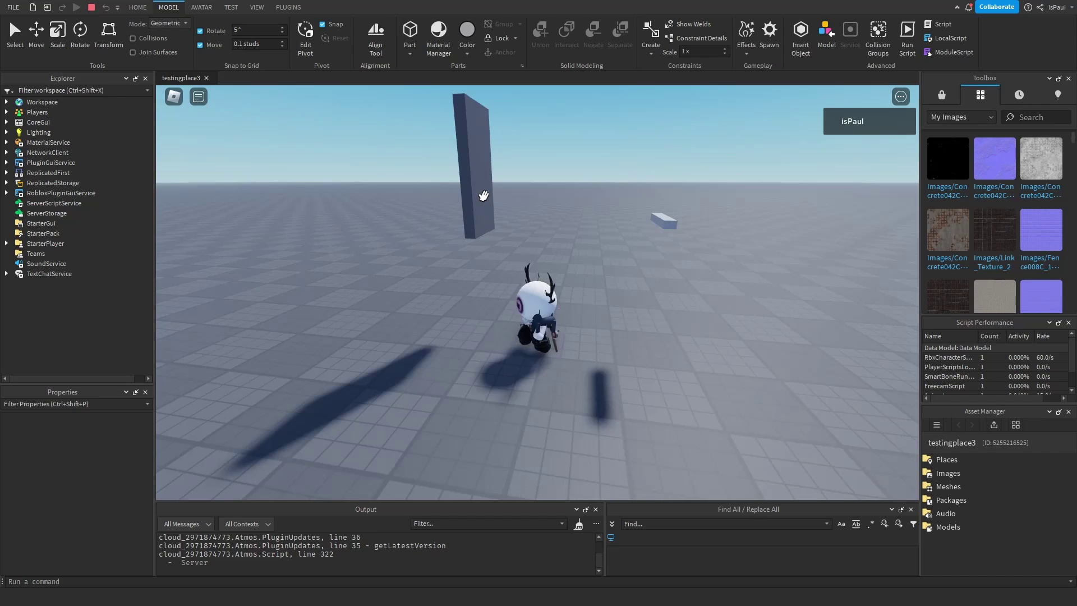
{"action": "left_click_drag", "start_coordinate": [483, 195], "coordinate": [699, 275]}
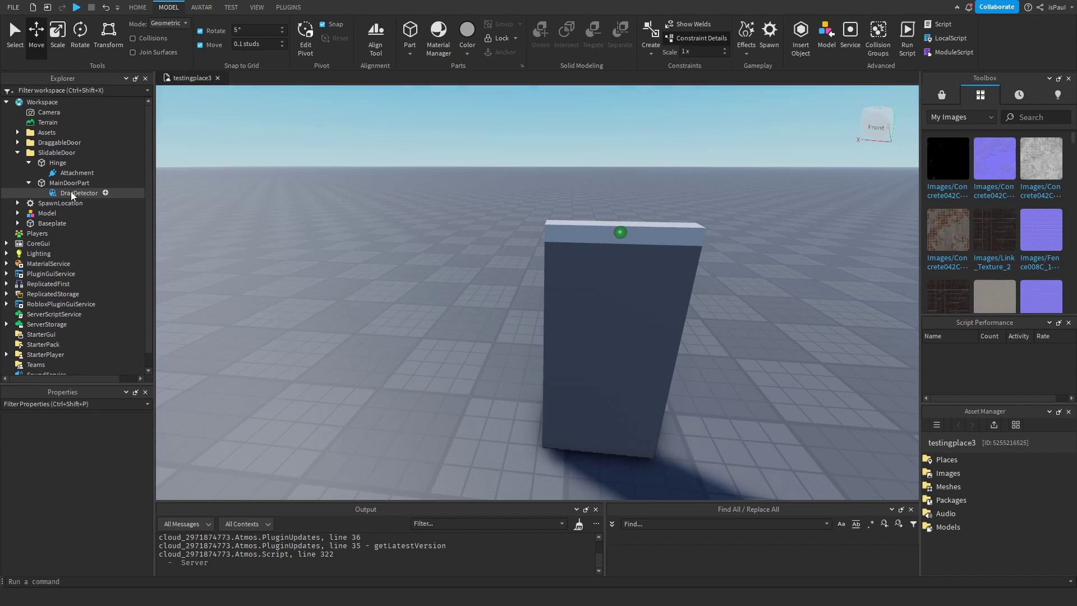
Step: Change the DragDetector's DragStyle to TranslateLine
{"action": "left_click", "coordinate": [72, 194]}
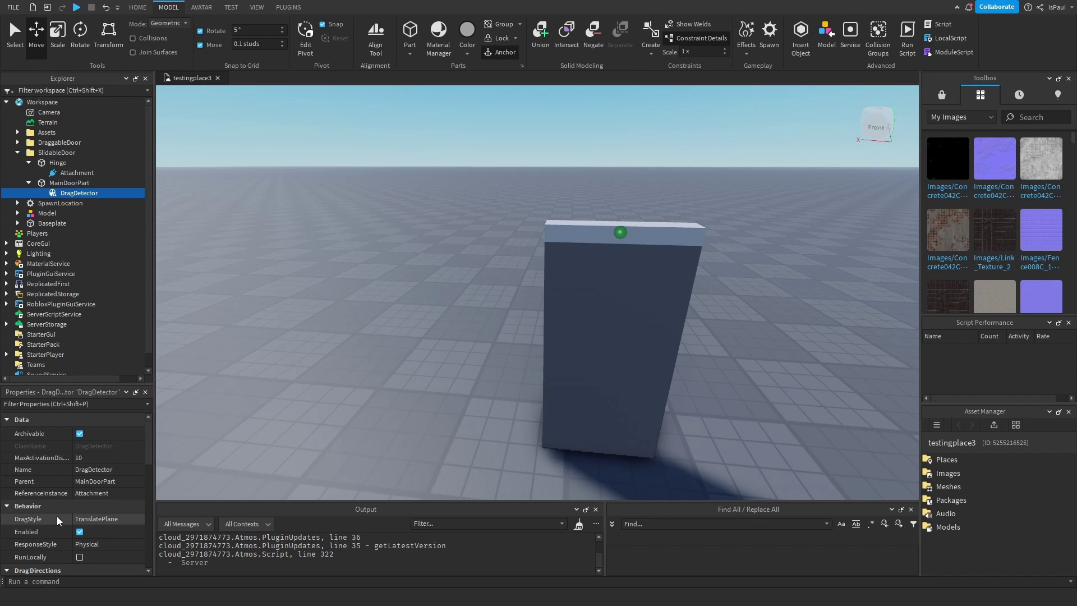
{"action": "left_click", "coordinate": [104, 523]}
{"action": "left_click", "coordinate": [99, 529]}
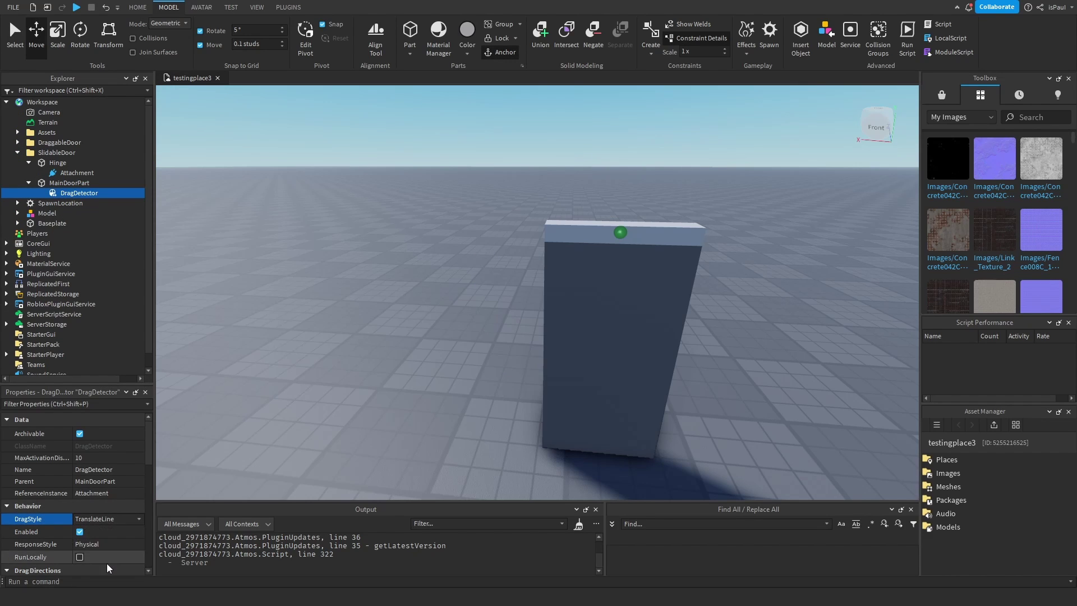
{"action": "left_click", "coordinate": [98, 521]}
Step: Playtest the TranslateLine door by dragging it sideways and walking the character around and against it
{"action": "key", "text": "F5"}
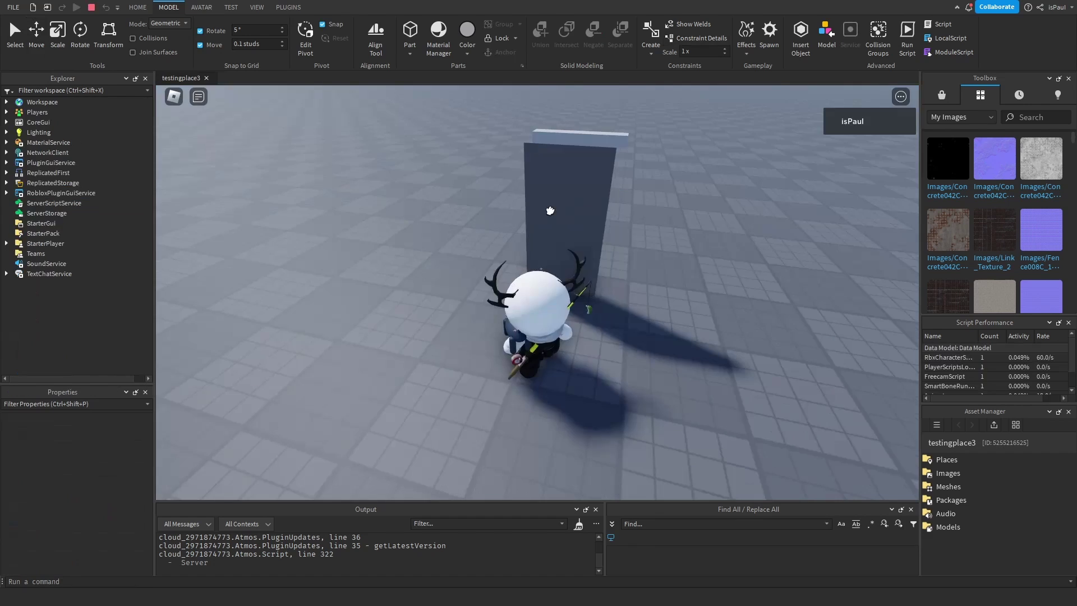
{"action": "key", "text": "s"}
{"action": "left_click_drag", "start_coordinate": [461, 210], "coordinate": [622, 207]}
{"action": "key", "text": "w"}
{"action": "right_click_drag", "start_coordinate": [583, 278], "coordinate": [630, 217]}
{"action": "key", "text": "d"}
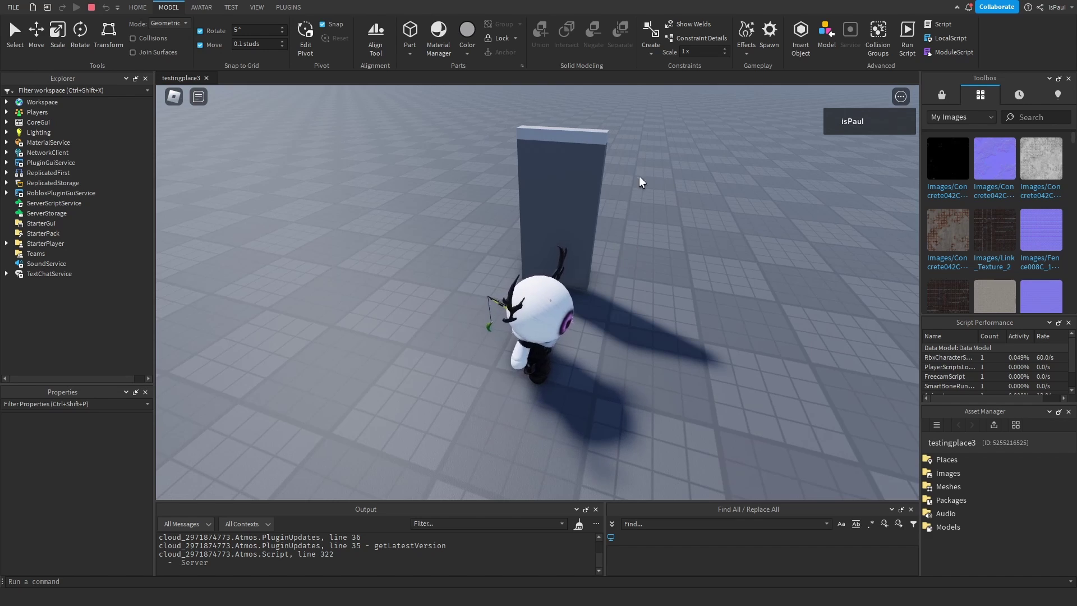
{"action": "right_click_drag", "start_coordinate": [640, 178], "coordinate": [634, 230]}
{"action": "key", "text": "w"}
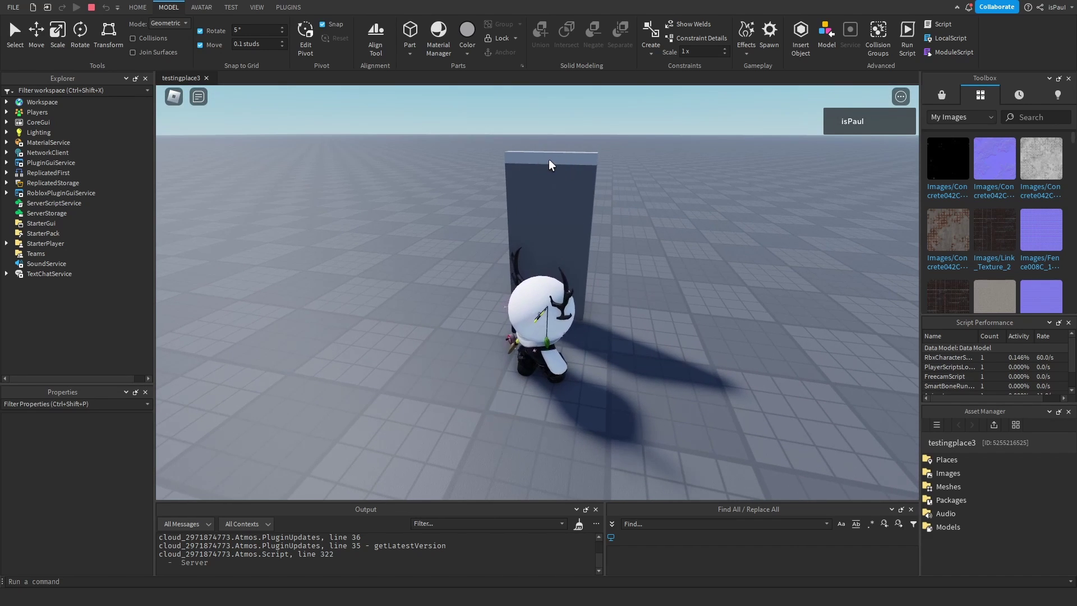
{"action": "right_click_drag", "start_coordinate": [550, 164], "coordinate": [497, 155]}
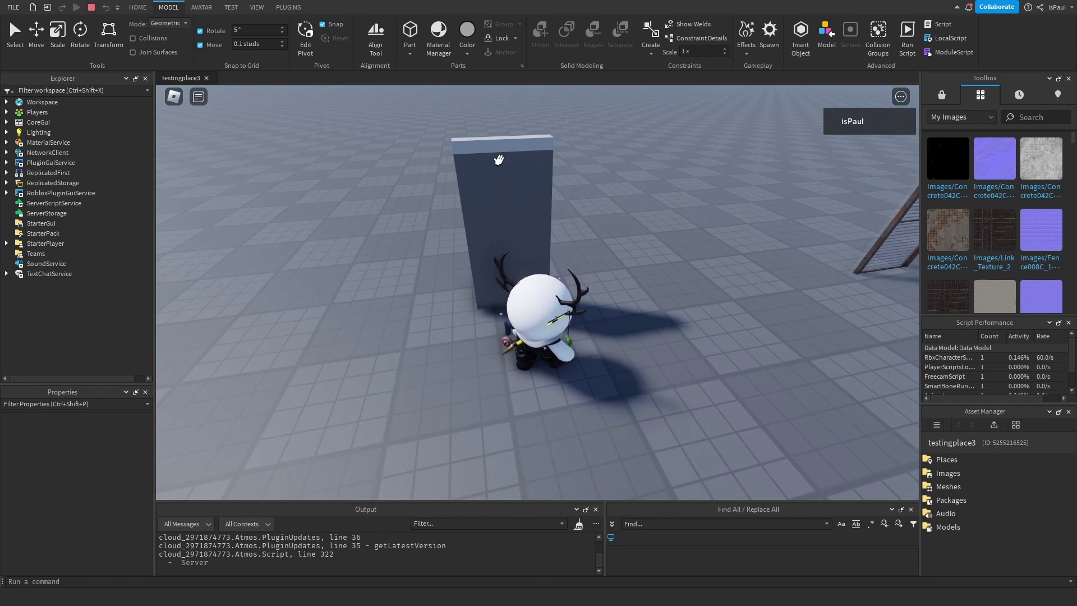
Step: Try offsetting the Hinge's Attachment to -1.3, 0, 0 on the server during the playtest, check the door from the client, and stop the test
{"action": "left_click", "coordinate": [499, 160]}
{"action": "left_click", "coordinate": [28, 162]}
{"action": "left_click", "coordinate": [65, 174]}
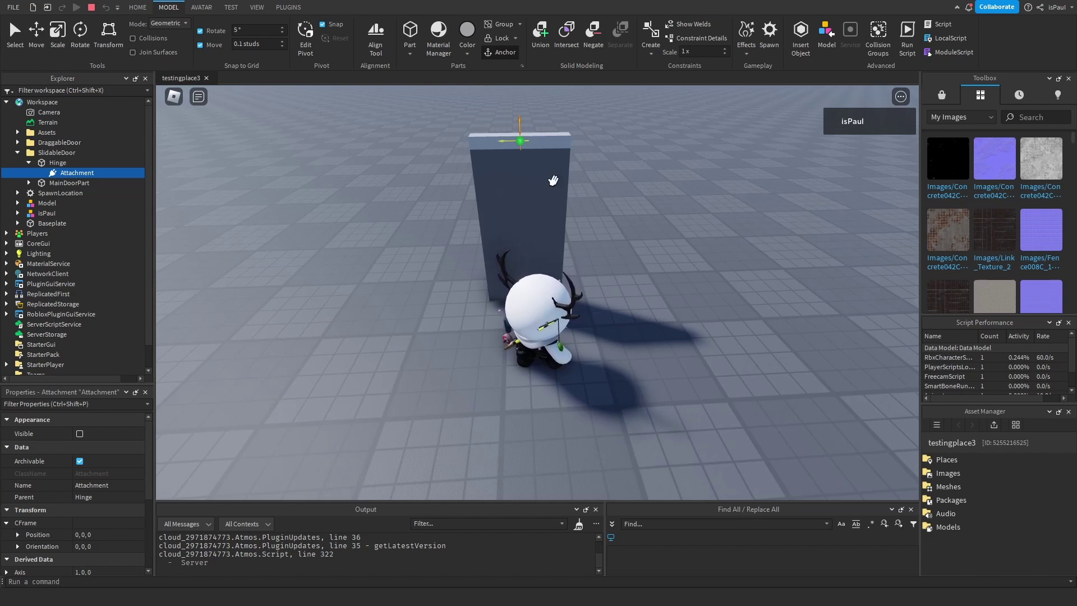
{"action": "left_click_drag", "start_coordinate": [557, 249], "coordinate": [601, 252]}
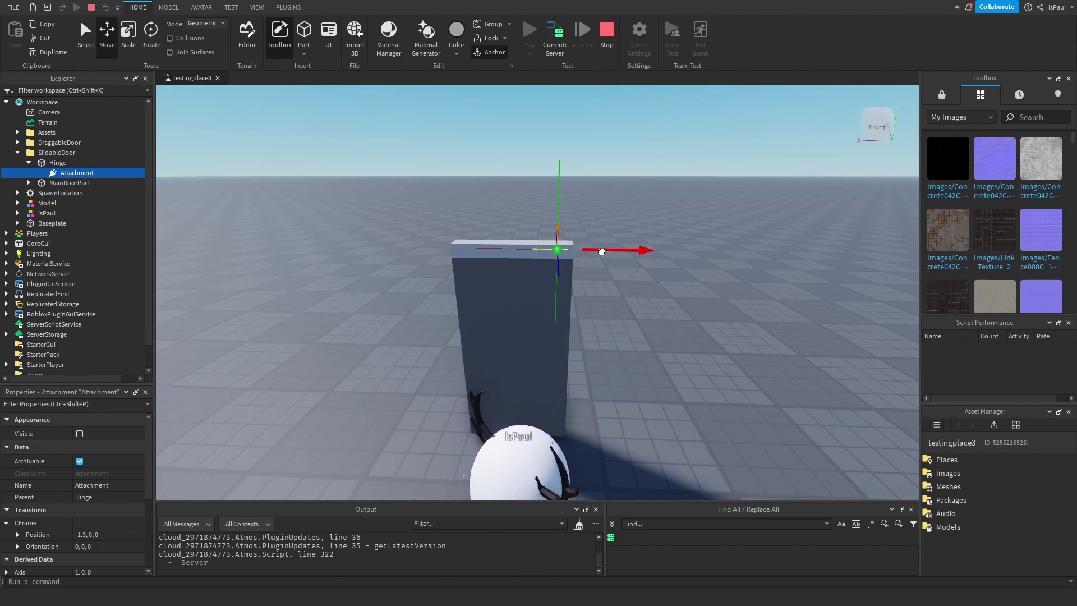
{"action": "left_click", "coordinate": [550, 42]}
{"action": "key", "text": "d"}
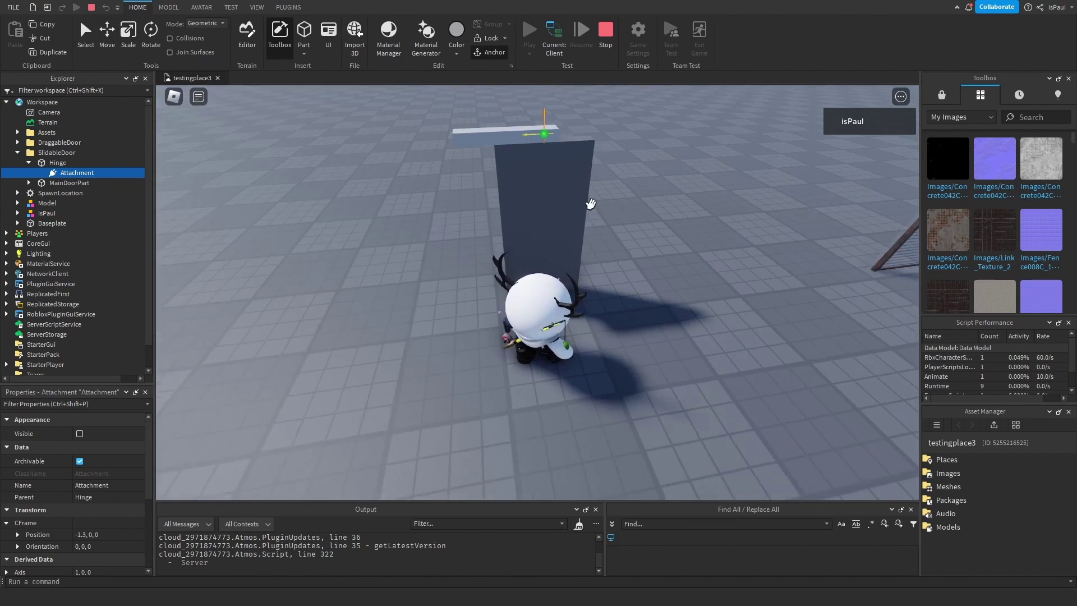
{"action": "key", "text": "shift+F5"}
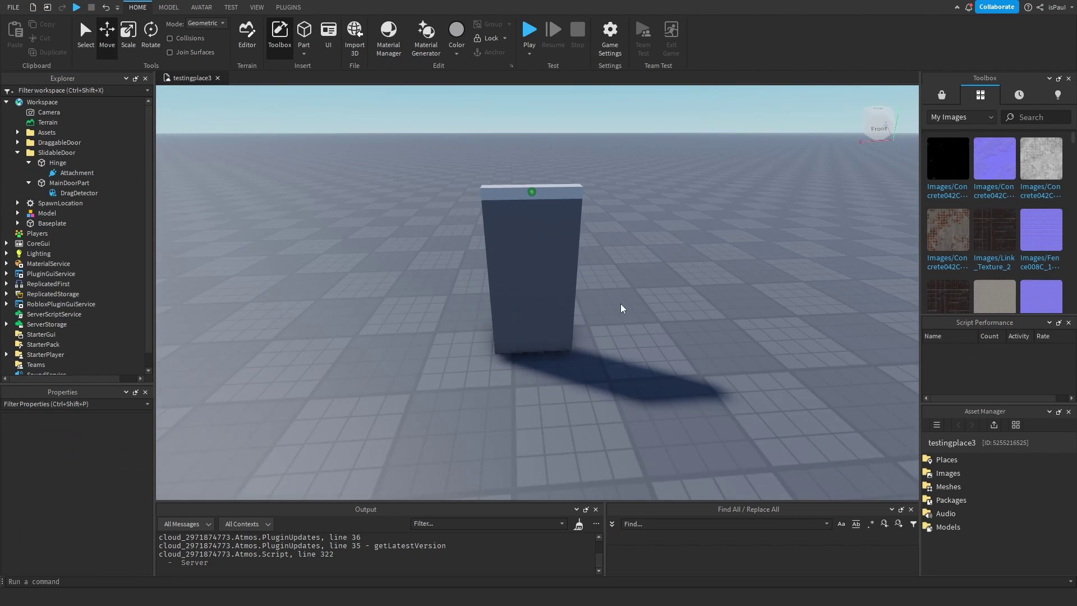
Step: Resize MainDoorPart vertically from its bottom face
{"action": "right_click_drag", "start_coordinate": [620, 308], "coordinate": [620, 308]}
{"action": "key", "text": "w"}
{"action": "left_click", "coordinate": [581, 238]}
{"action": "key", "text": "ctrl+3"}
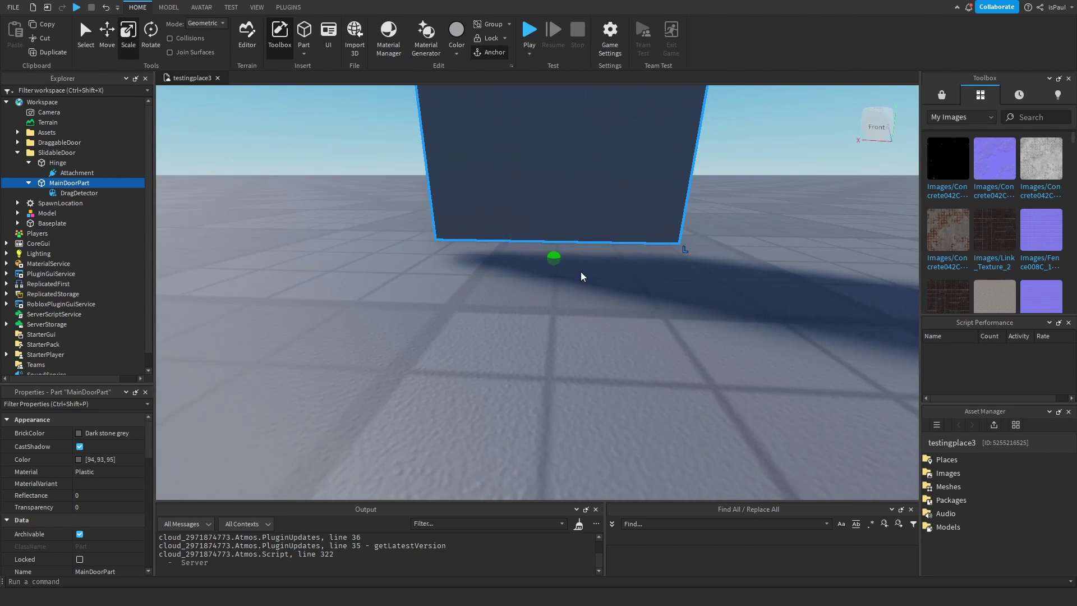
{"action": "left_click_drag", "start_coordinate": [554, 258], "coordinate": [554, 279]}
{"action": "left_click", "coordinate": [594, 338]}
Step: Duplicate the SlidableDoor folder as SlidableDoor2 and move the copy beside the original door along the X axis
{"action": "right_click_drag", "start_coordinate": [594, 339], "coordinate": [593, 339]}
{"action": "scroll", "coordinate": [593, 339], "scroll_direction": "down", "scroll_amount": 4}
{"action": "left_click", "coordinate": [29, 163]}
{"action": "left_click", "coordinate": [28, 173]}
{"action": "right_click_drag", "start_coordinate": [524, 314], "coordinate": [524, 314]}
{"action": "scroll", "coordinate": [524, 314], "scroll_direction": "up", "scroll_amount": 1}
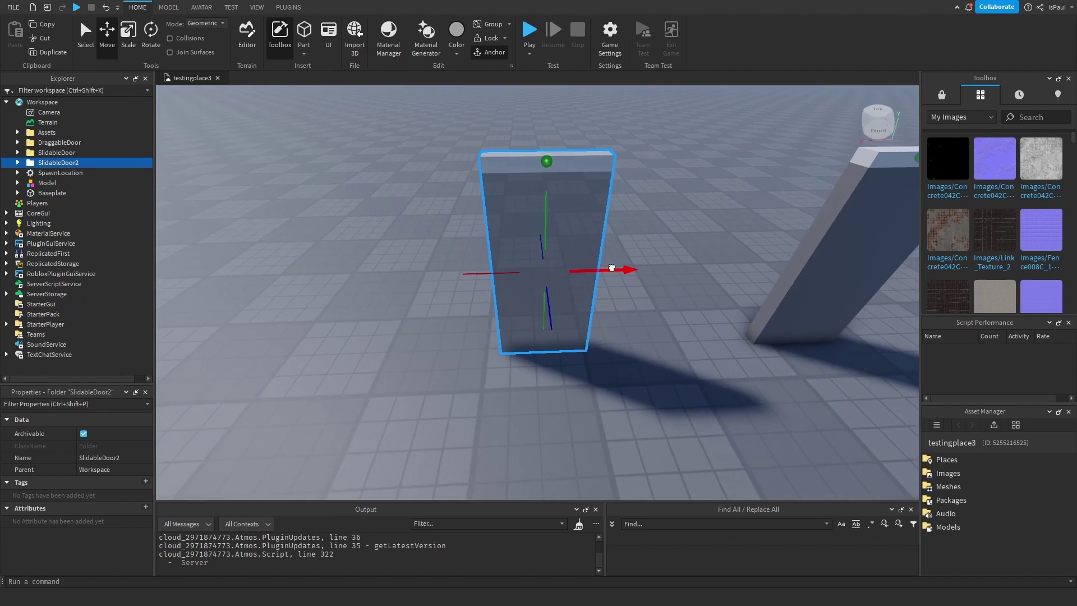
{"action": "left_click_drag", "start_coordinate": [642, 267], "coordinate": [639, 267]}
{"action": "left_click", "coordinate": [687, 325]}
{"action": "right_click_drag", "start_coordinate": [688, 325], "coordinate": [685, 323]}
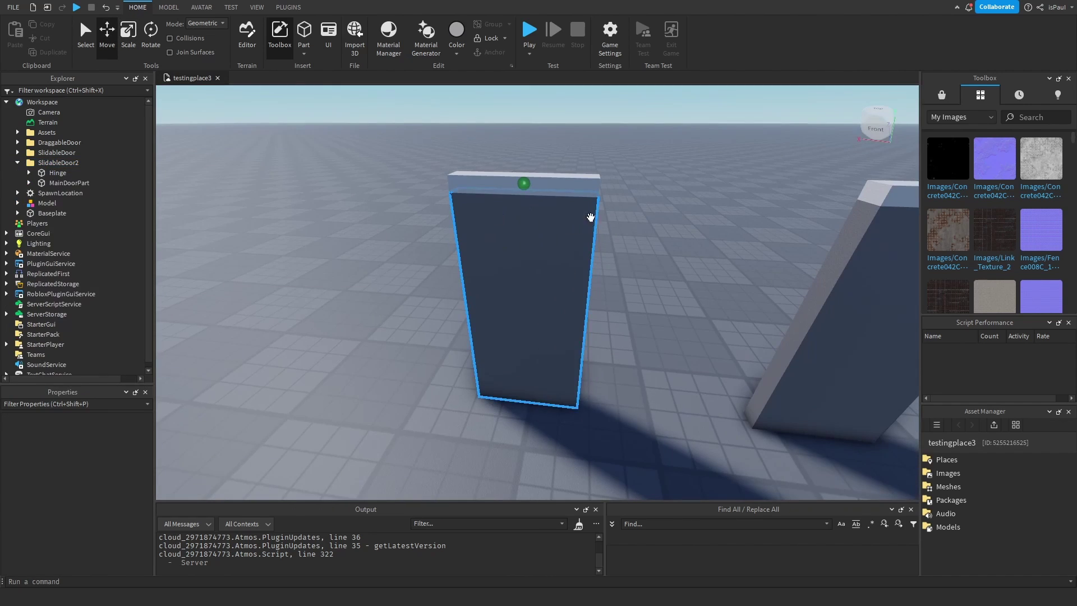
Step: Rename the attachment in SlidableDoor2's Hinge to ConstrAtt and duplicate it as DragAtt
{"action": "left_click", "coordinate": [57, 172]}
{"action": "left_click", "coordinate": [69, 182]}
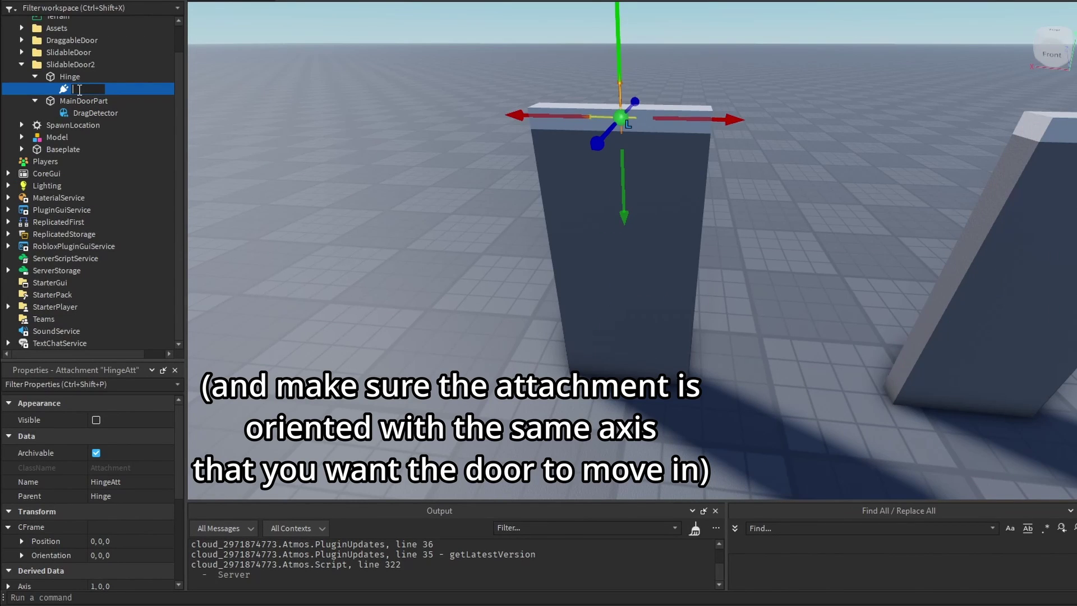
{"action": "key", "text": "Return"}
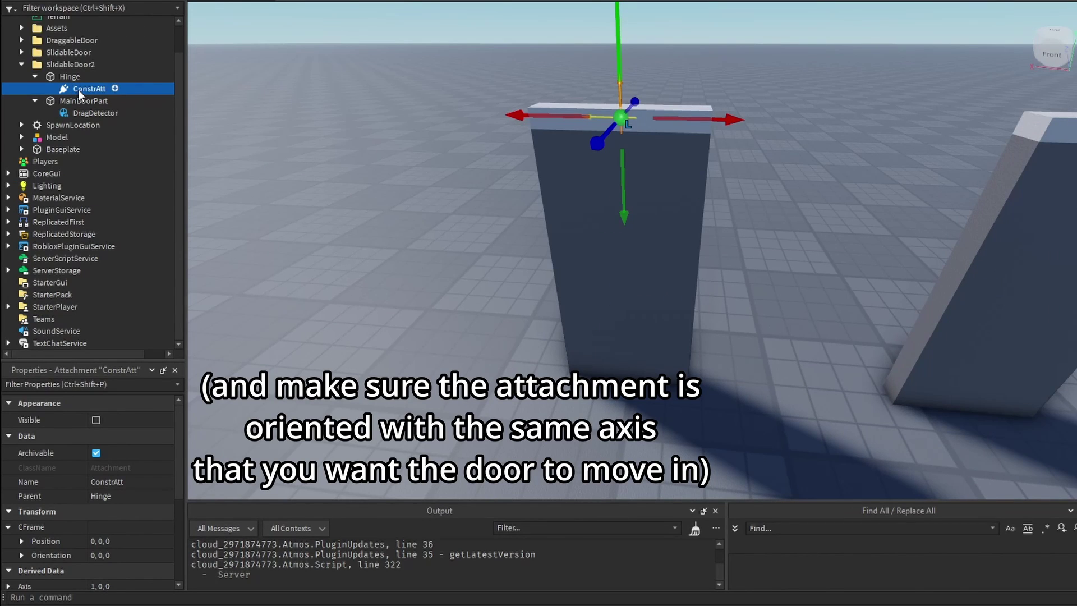
{"action": "key", "text": "ctrl+d"}
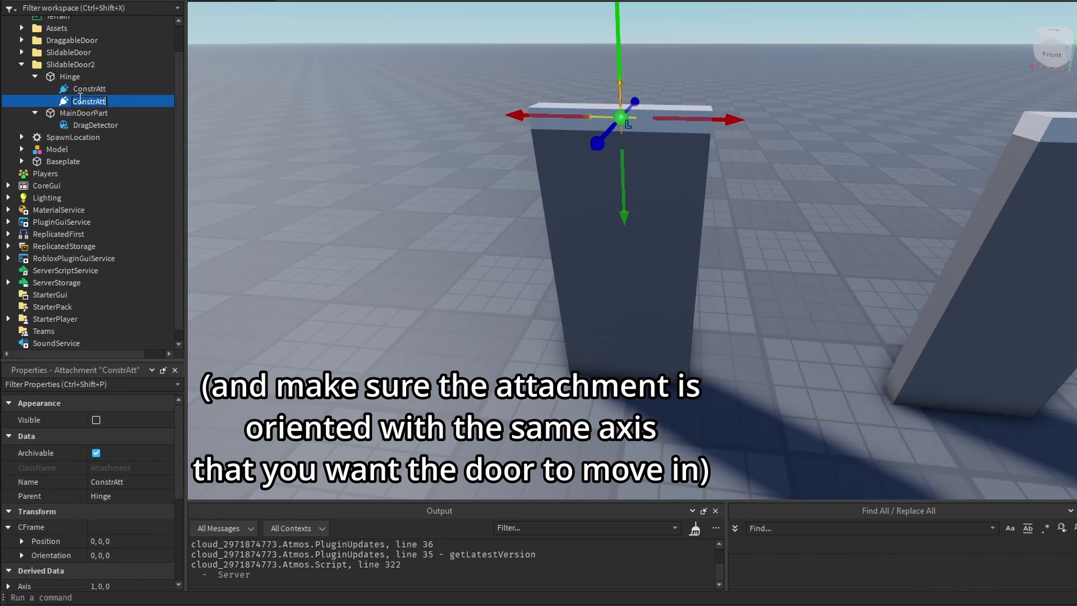
{"action": "left_click", "coordinate": [80, 98]}
{"action": "type", "text": "DragAtt"}
{"action": "key", "text": "Return"}
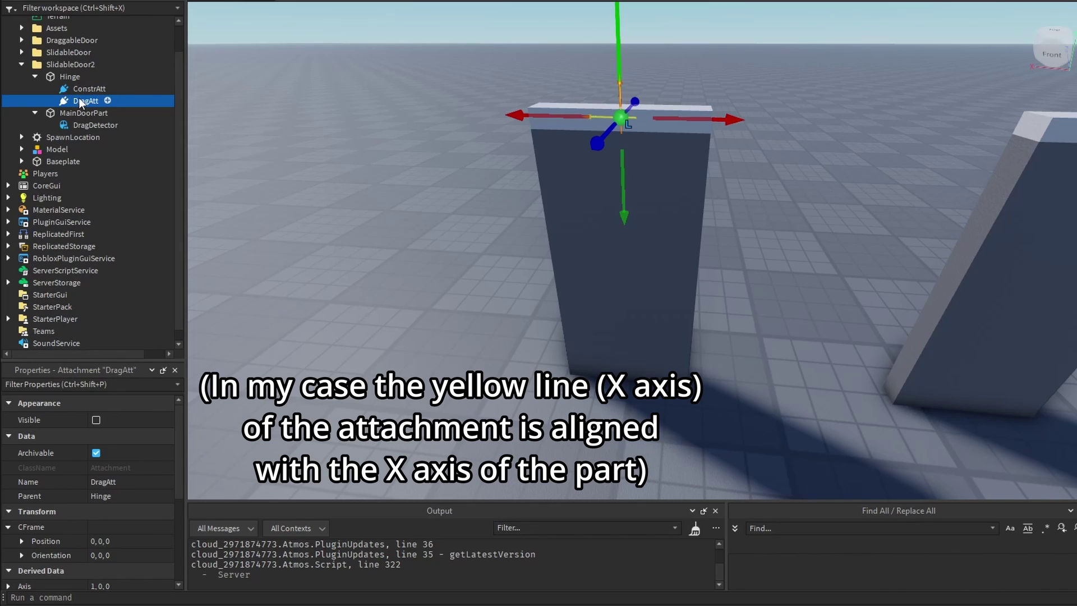
Step: Duplicate DragAtt, name the copy SliderAtt, and place it inside SlidableDoor2's MainDoorPart
{"action": "key", "text": "ctrl+d"}
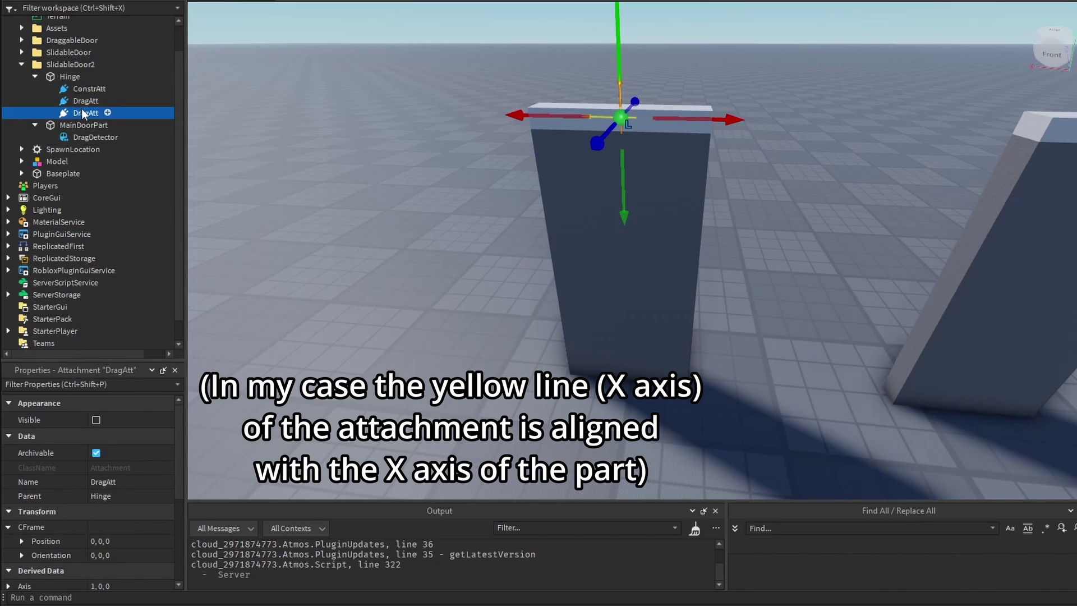
{"action": "left_click", "coordinate": [83, 111]}
{"action": "key", "text": "BackSpace"}
{"action": "key", "text": "Return"}
{"action": "mouse_move", "coordinate": [85, 113]}
{"action": "left_mouse_down"}
{"action": "mouse_move", "coordinate": [185, 132]}
{"action": "mouse_move", "coordinate": [72, 126]}
{"action": "left_mouse_up"}
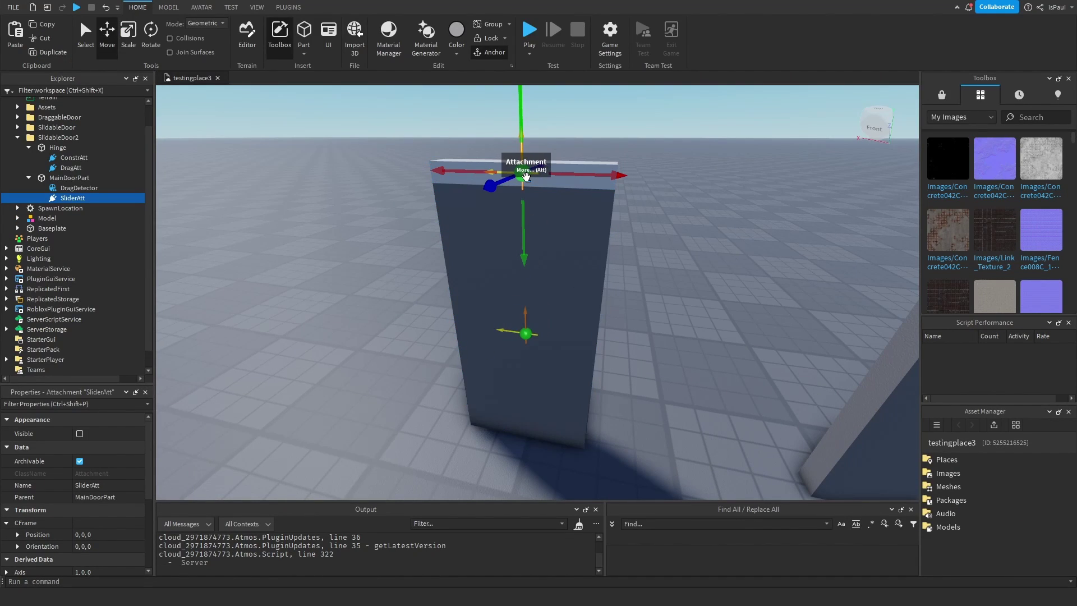
Step: Copy DragAtt's WorldCFrame position, 40.15, 7.3, 118, to SliderAtt
{"action": "left_click", "coordinate": [526, 176]}
{"action": "scroll", "coordinate": [73, 493], "scroll_direction": "down", "scroll_amount": 5}
{"action": "left_click", "coordinate": [50, 479]}
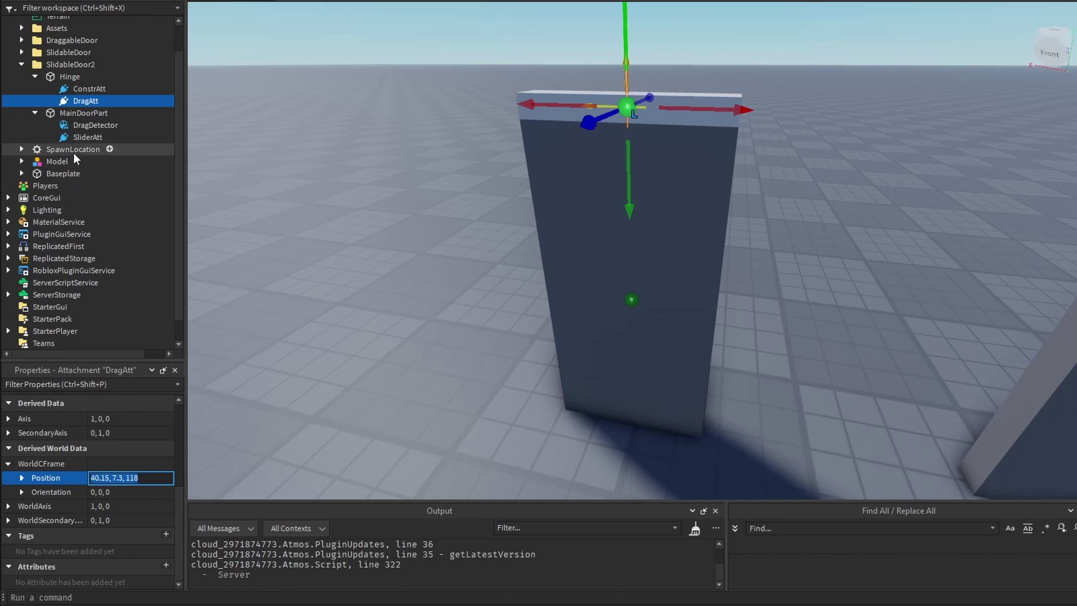
{"action": "left_click", "coordinate": [84, 137]}
{"action": "left_click", "coordinate": [128, 477]}
{"action": "key", "text": "Return"}
Step: Add a CylindricalConstraint to SlidableDoor2's Hinge, with Attachment0 set to SliderAtt and Attachment1 set to ConstrAtt
{"action": "left_click", "coordinate": [83, 78]}
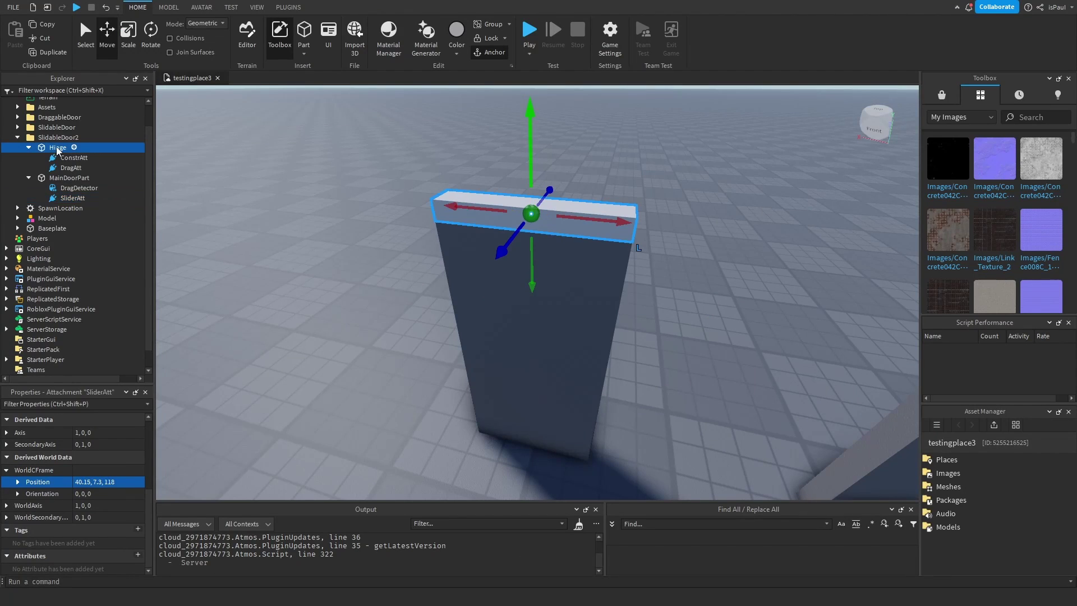
{"action": "left_click", "coordinate": [74, 147]}
{"action": "type", "text": "constraint"}
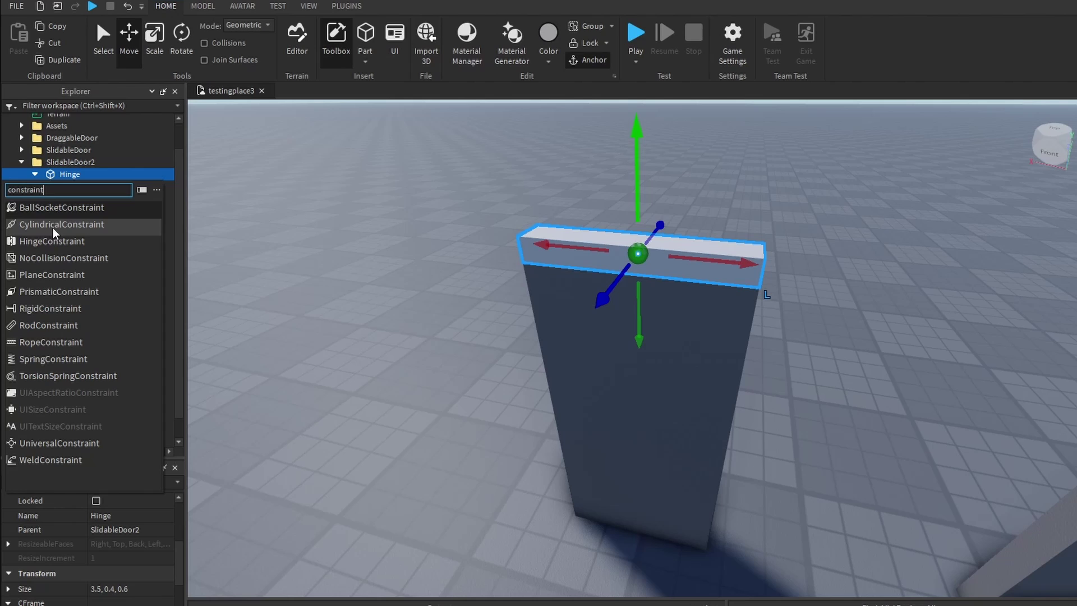
{"action": "left_click", "coordinate": [53, 226]}
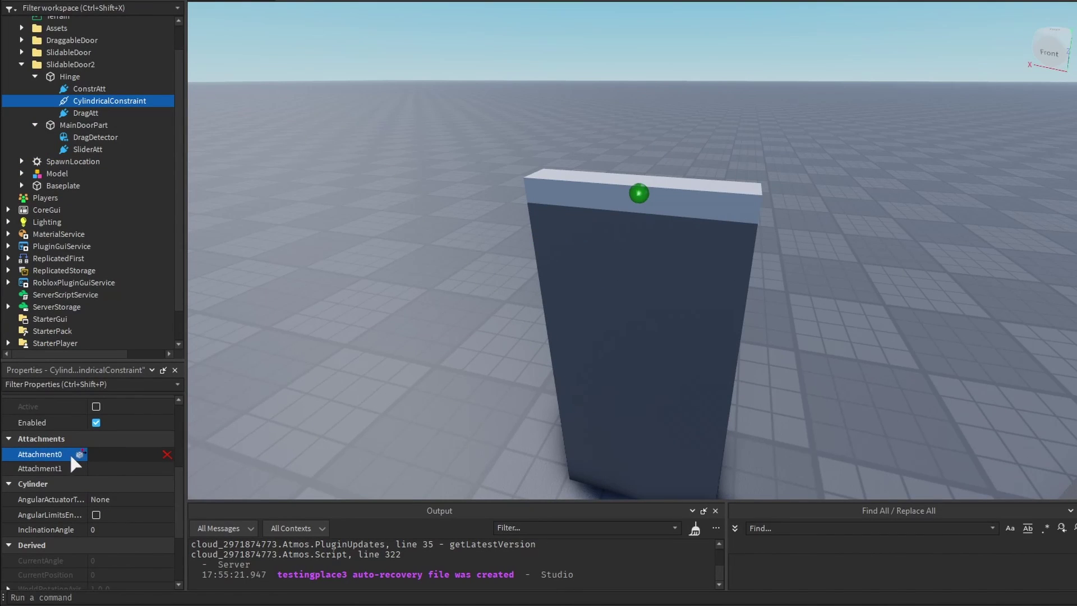
{"action": "left_click", "coordinate": [87, 149]}
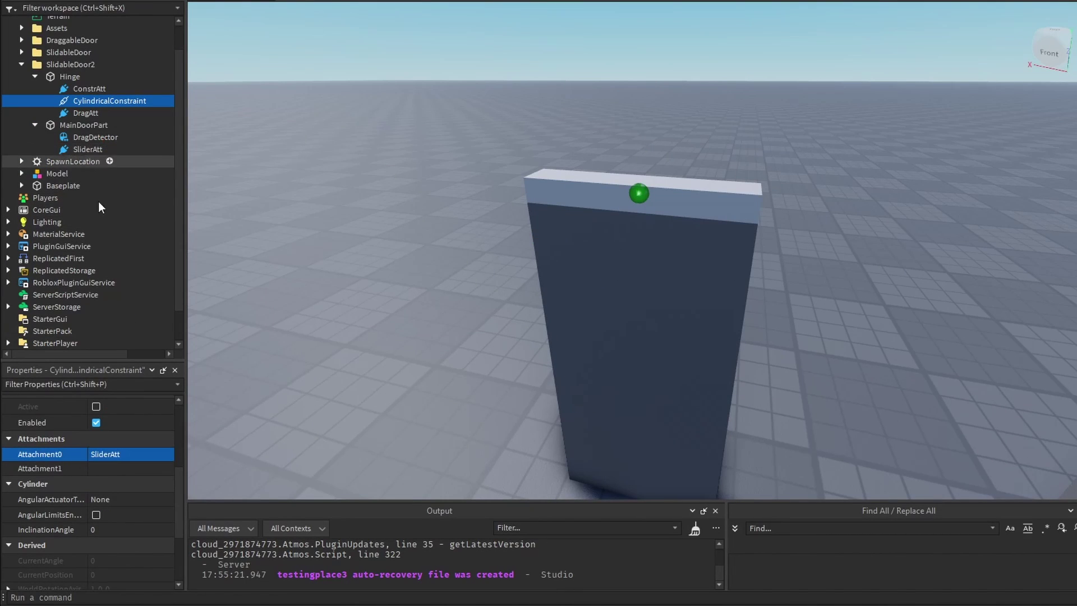
{"action": "left_click", "coordinate": [90, 89]}
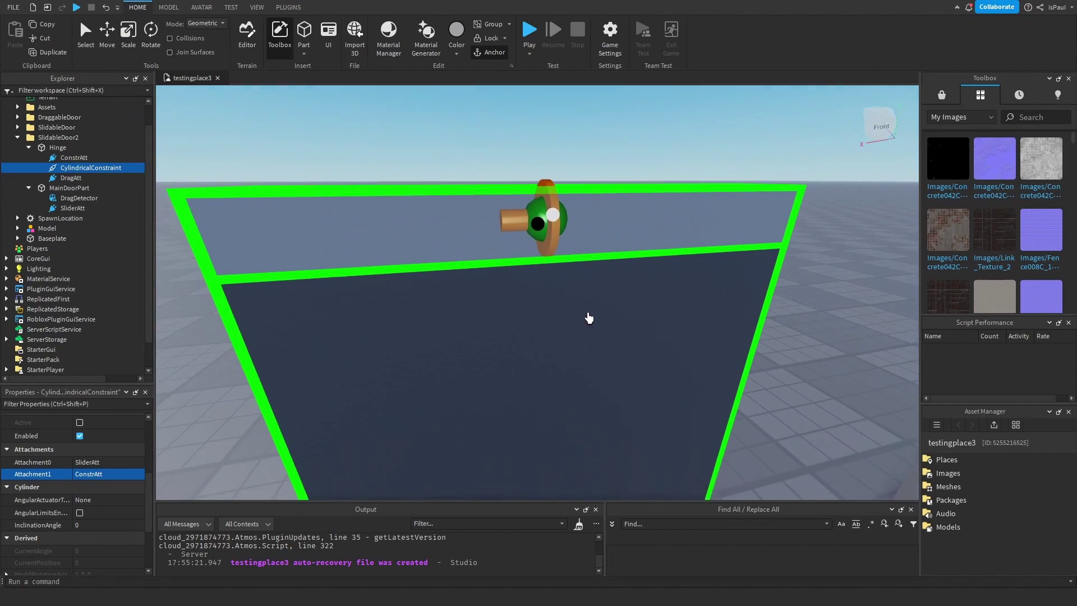
Step: Enable angular limits on SlidableDoor2's CylindricalConstraint, with UpperAngle and LowerAngle both set to 0
{"action": "right_click_drag", "start_coordinate": [588, 318], "coordinate": [611, 336]}
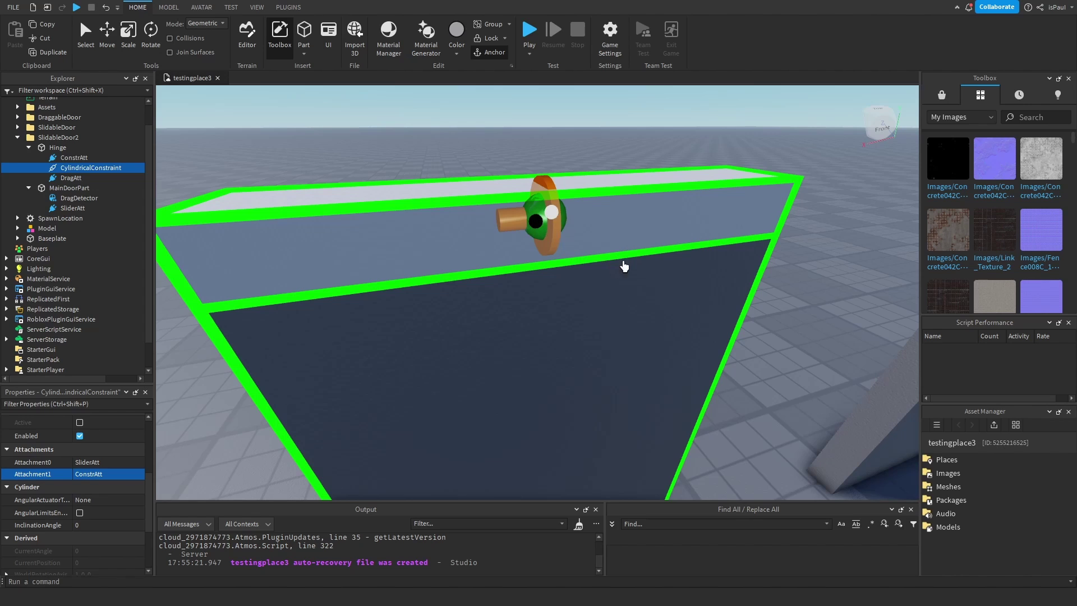
{"action": "right_click_drag", "start_coordinate": [608, 269], "coordinate": [543, 238]}
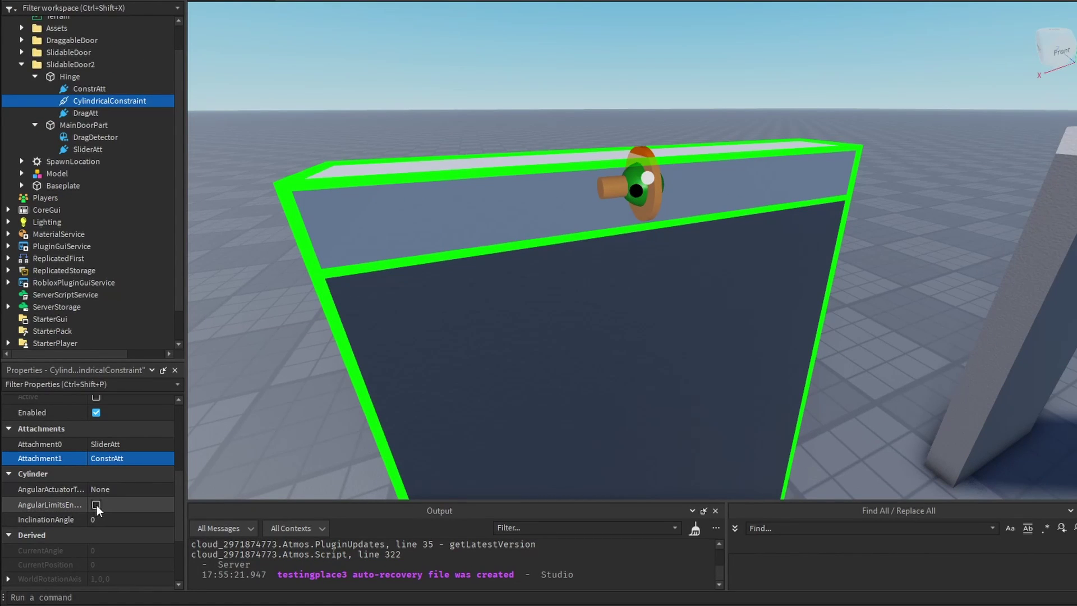
{"action": "left_click", "coordinate": [97, 505]}
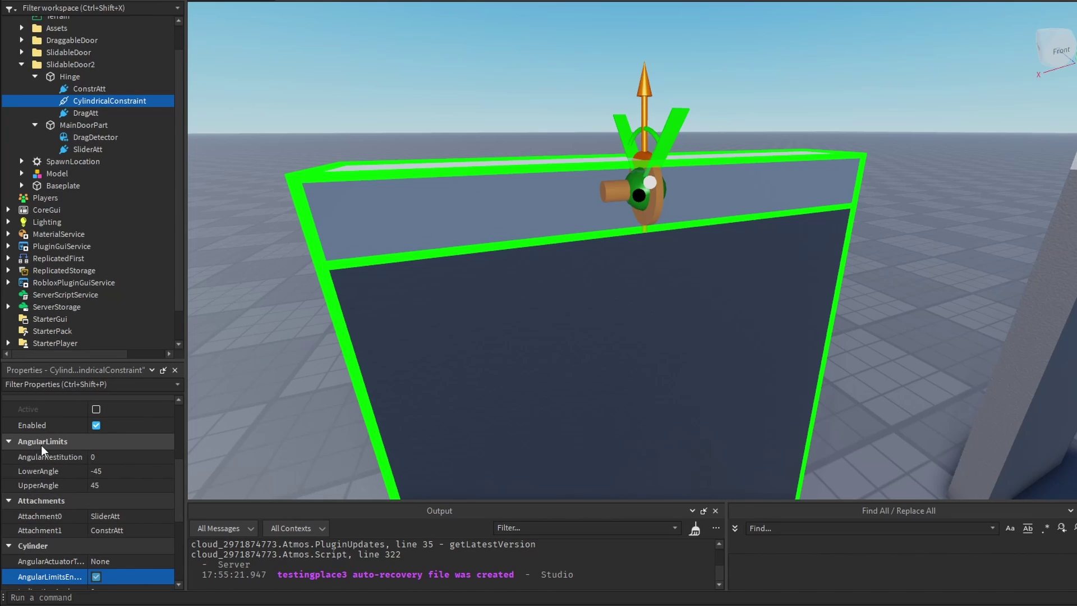
{"action": "left_click", "coordinate": [110, 482]}
{"action": "type", "text": "0"}
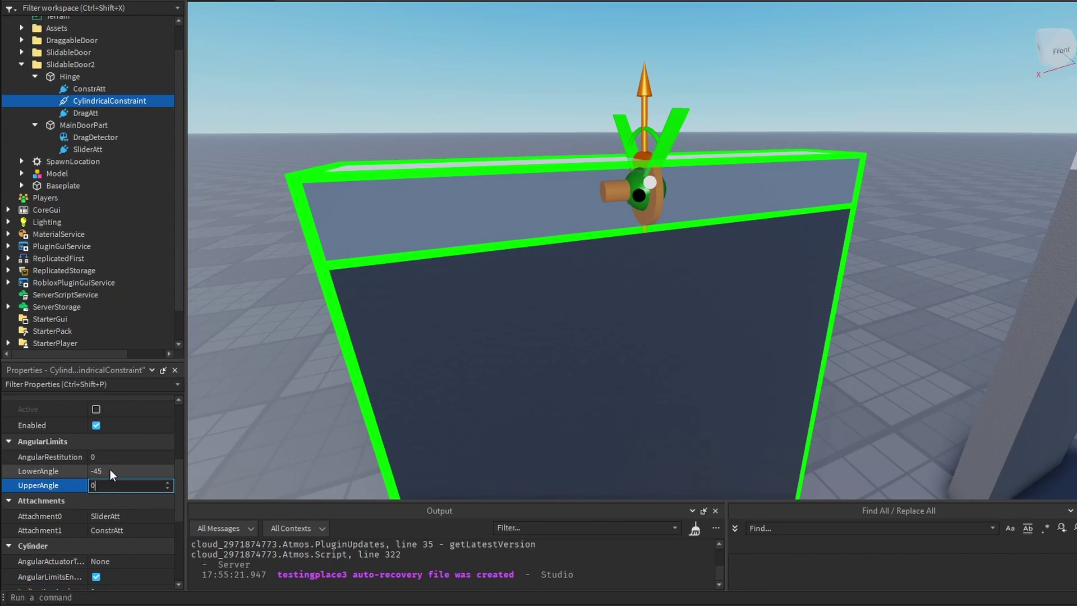
{"action": "left_click", "coordinate": [111, 470]}
{"action": "type", "text": "0"}
{"action": "key", "text": "Return"}
Step: Set the CylindricalConstraint's slider ActuatorType to Motor, with motor max acceleration and MotorMaxForce both at 5
{"action": "scroll", "coordinate": [110, 482], "scroll_direction": "down", "scroll_amount": 5}
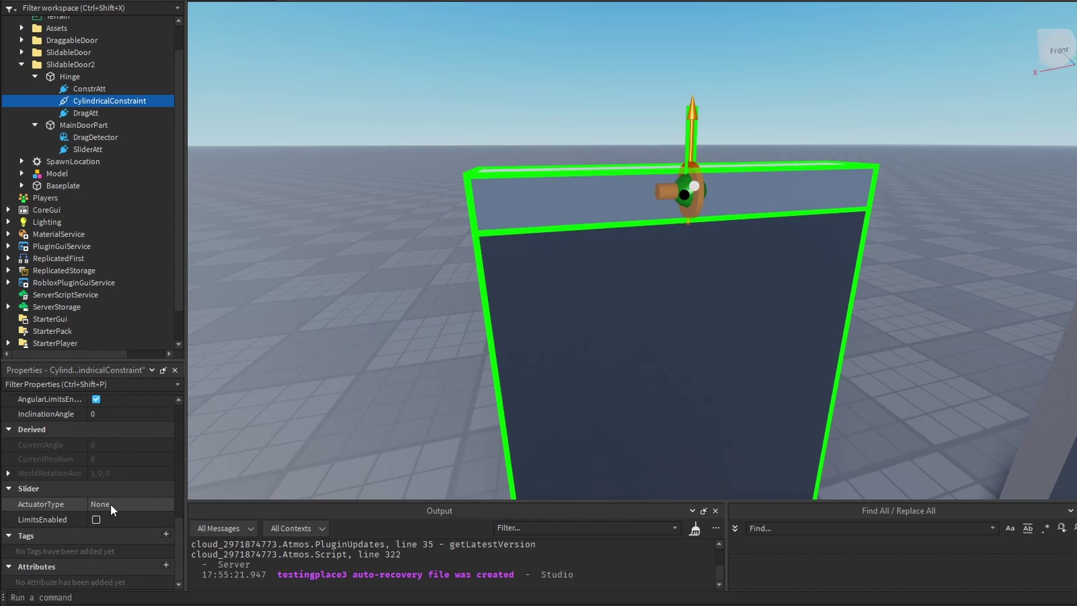
{"action": "left_click", "coordinate": [110, 504]}
{"action": "left_click", "coordinate": [113, 507]}
{"action": "left_click", "coordinate": [113, 516]}
{"action": "scroll", "coordinate": [114, 516], "scroll_direction": "down", "scroll_amount": 1}
{"action": "left_click", "coordinate": [115, 461]}
{"action": "type", "text": "5"}
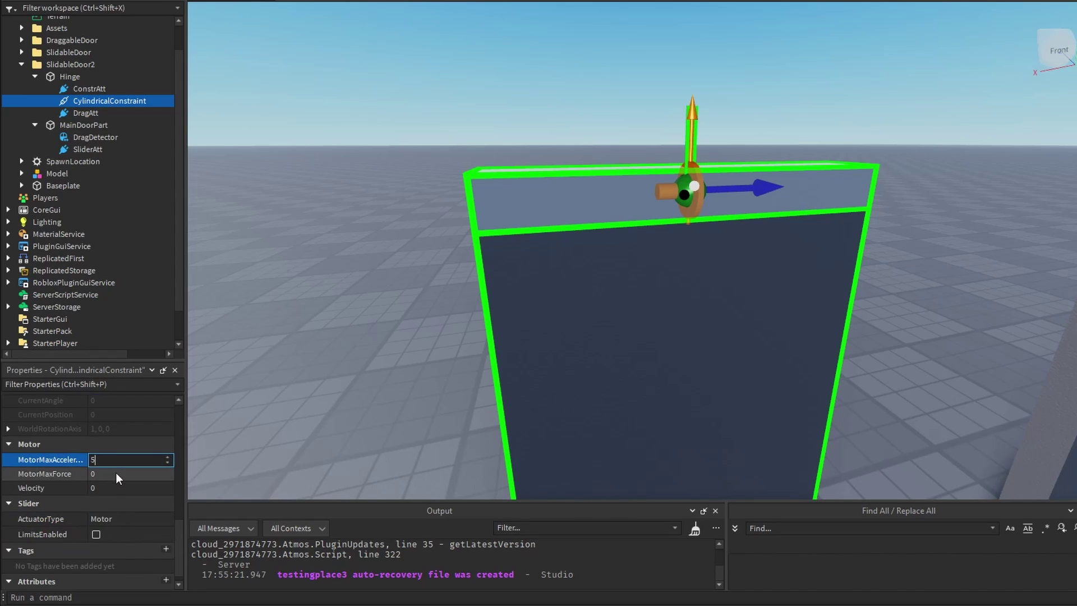
{"action": "left_click", "coordinate": [115, 472]}
{"action": "type", "text": "5"}
{"action": "key", "text": "Return"}
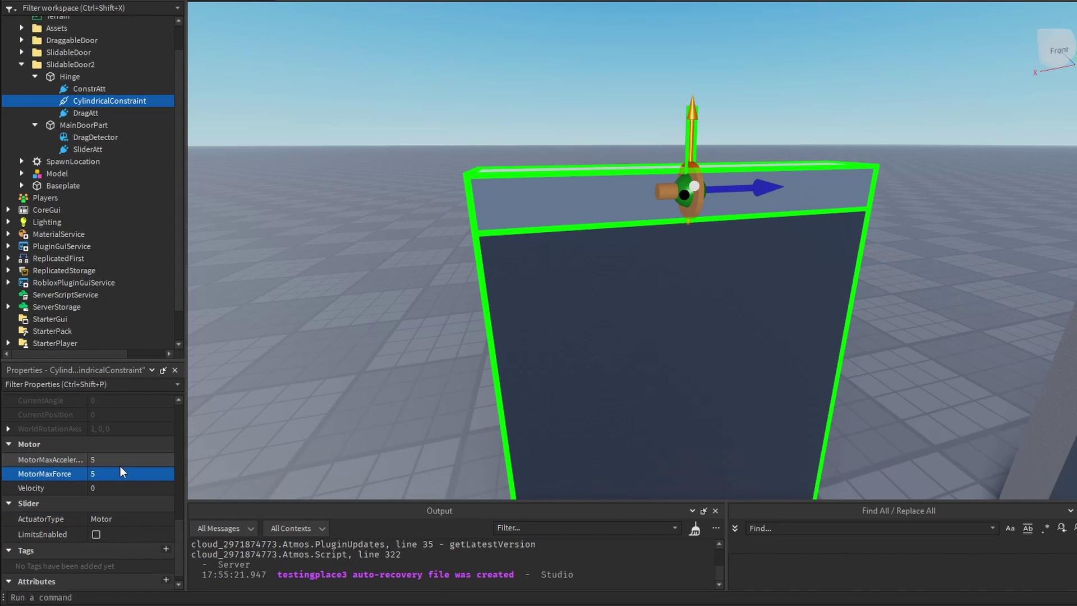
Step: Enable the slider limits on the CylindricalConstraint and check which way the limit extends from the door
{"action": "left_click", "coordinate": [95, 535]}
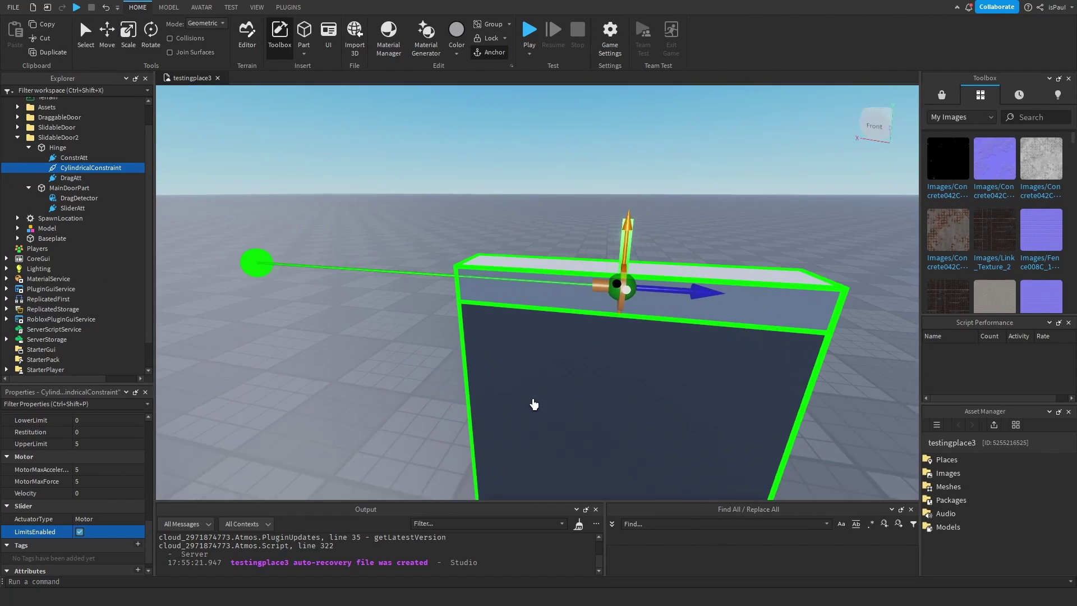
{"action": "scroll", "coordinate": [469, 333], "scroll_direction": "down", "scroll_amount": 3}
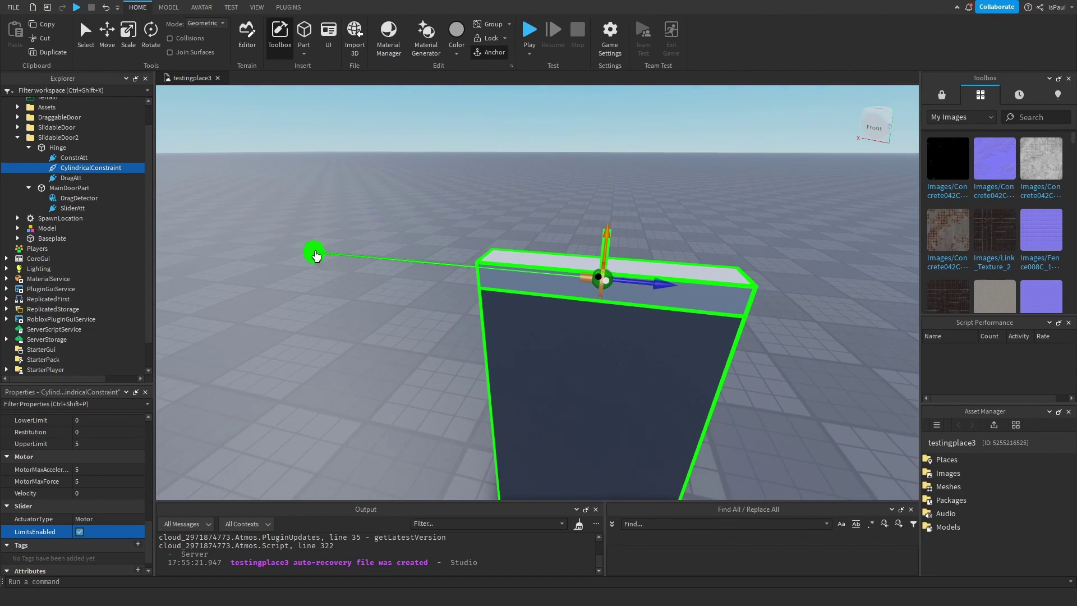
{"action": "right_click_drag", "start_coordinate": [592, 402], "coordinate": [601, 405]}
{"action": "scroll", "coordinate": [539, 292], "scroll_direction": "down", "scroll_amount": 2}
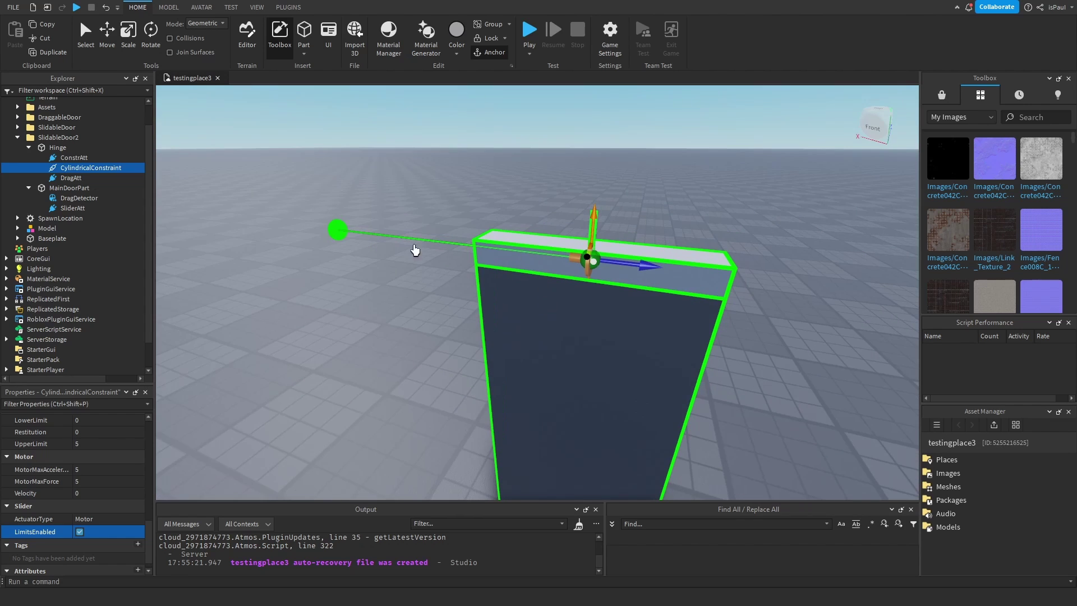
{"action": "scroll", "coordinate": [541, 256], "scroll_direction": "up", "scroll_amount": 3}
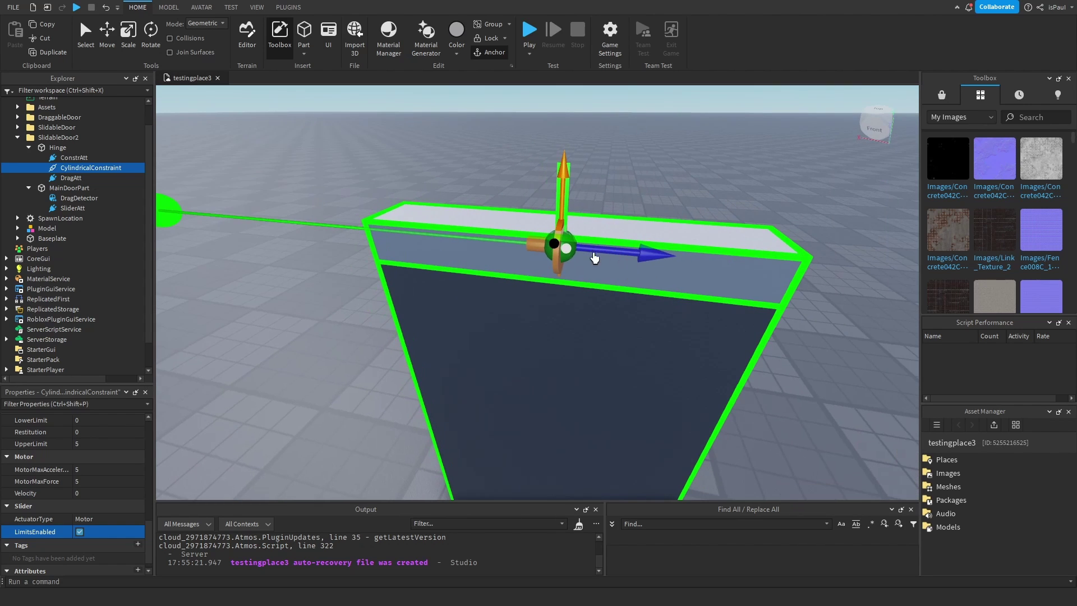
Step: Rotate SliderAtt 180 degrees around the vertical axis so its orientation is 0, 180, 0
{"action": "right_click_drag", "start_coordinate": [608, 245], "coordinate": [627, 241]}
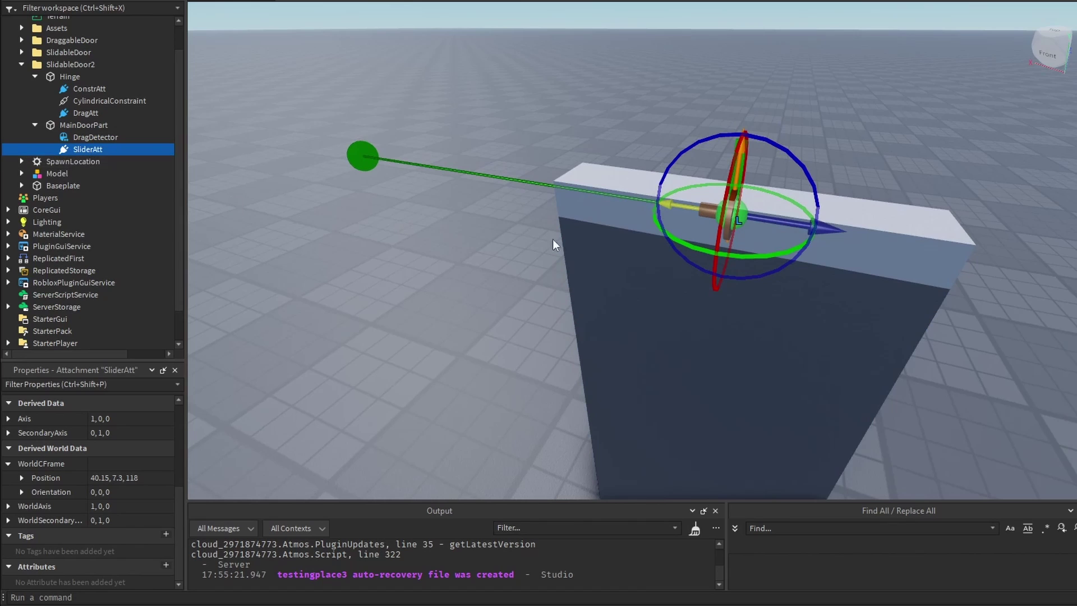
{"action": "left_click_drag", "start_coordinate": [756, 252], "coordinate": [704, 180]}
{"action": "right_click_drag", "start_coordinate": [705, 180], "coordinate": [780, 279]}
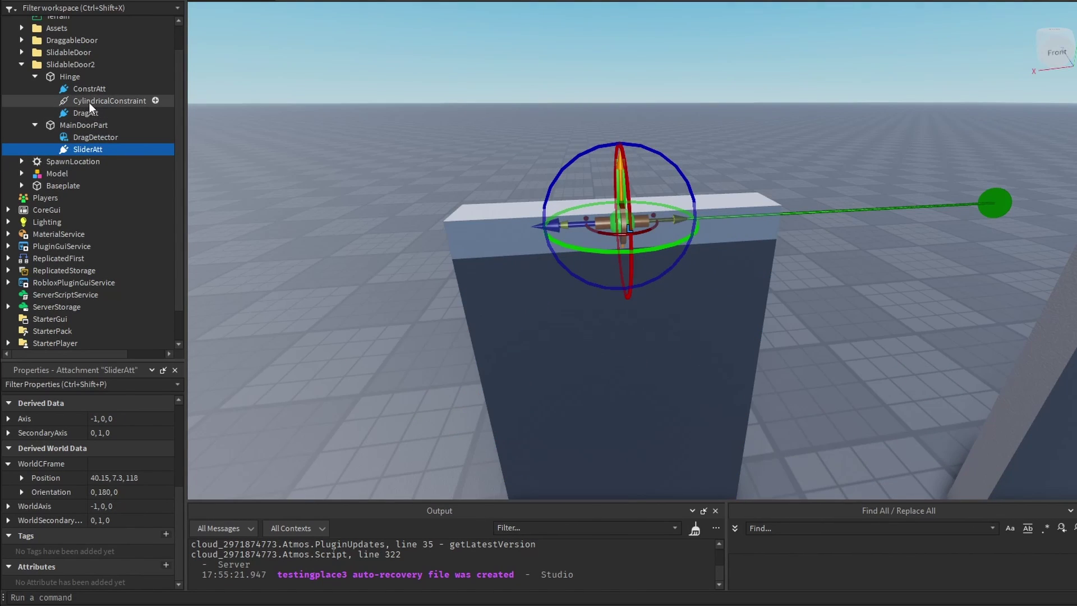
Step: Set the CylindricalConstraint's UpperLimit to -3
{"action": "left_click", "coordinate": [89, 102]}
{"action": "scroll", "coordinate": [87, 486], "scroll_direction": "down", "scroll_amount": 5}
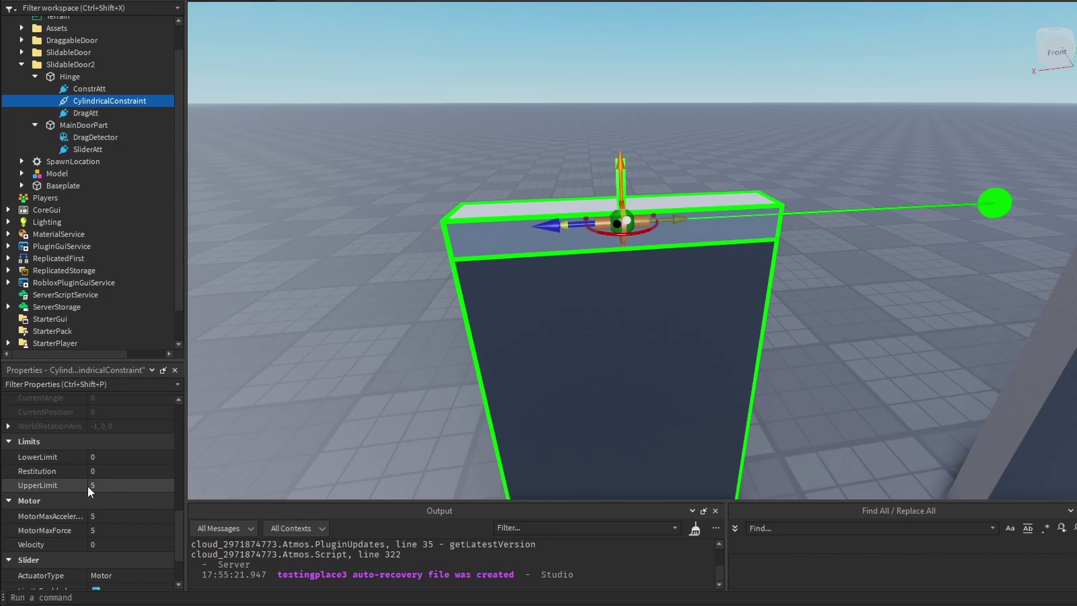
{"action": "left_click", "coordinate": [91, 487]}
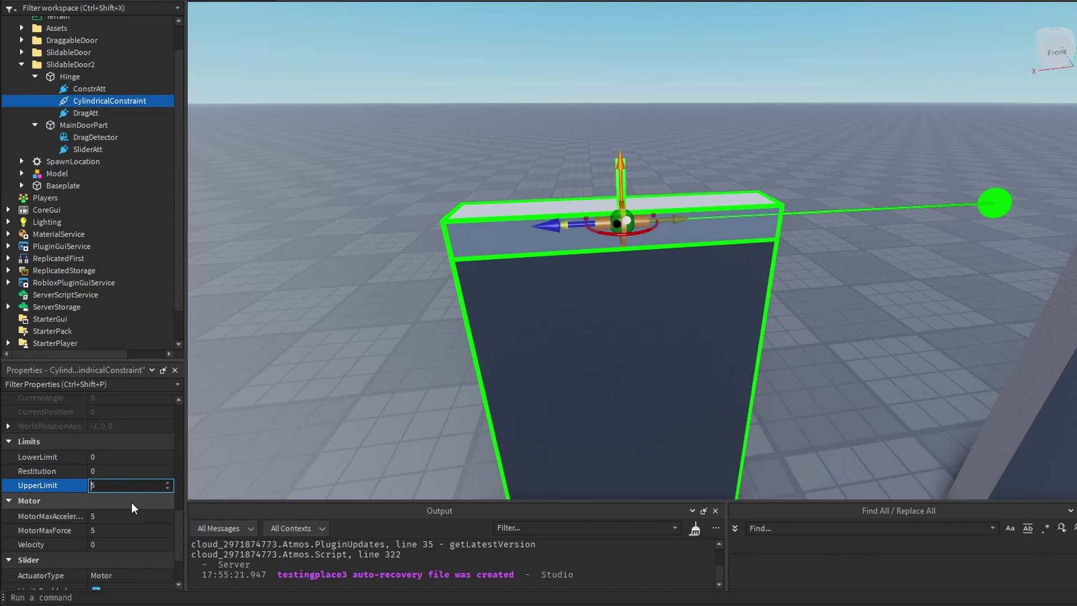
{"action": "type", "text": "-"}
{"action": "key", "text": "Return"}
{"action": "right_click_drag", "start_coordinate": [628, 341], "coordinate": [572, 342]}
{"action": "left_click", "coordinate": [111, 484]}
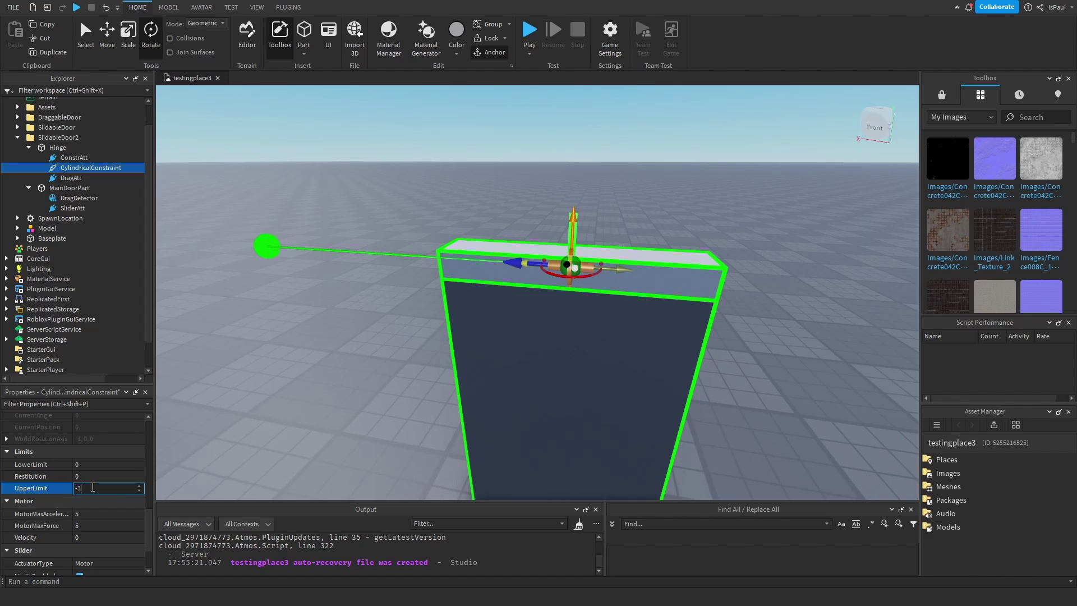
{"action": "key", "text": "Return"}
{"action": "left_click_drag", "start_coordinate": [105, 391], "coordinate": [265, 93]}
{"action": "left_click_drag", "start_coordinate": [273, 278], "coordinate": [279, 595]}
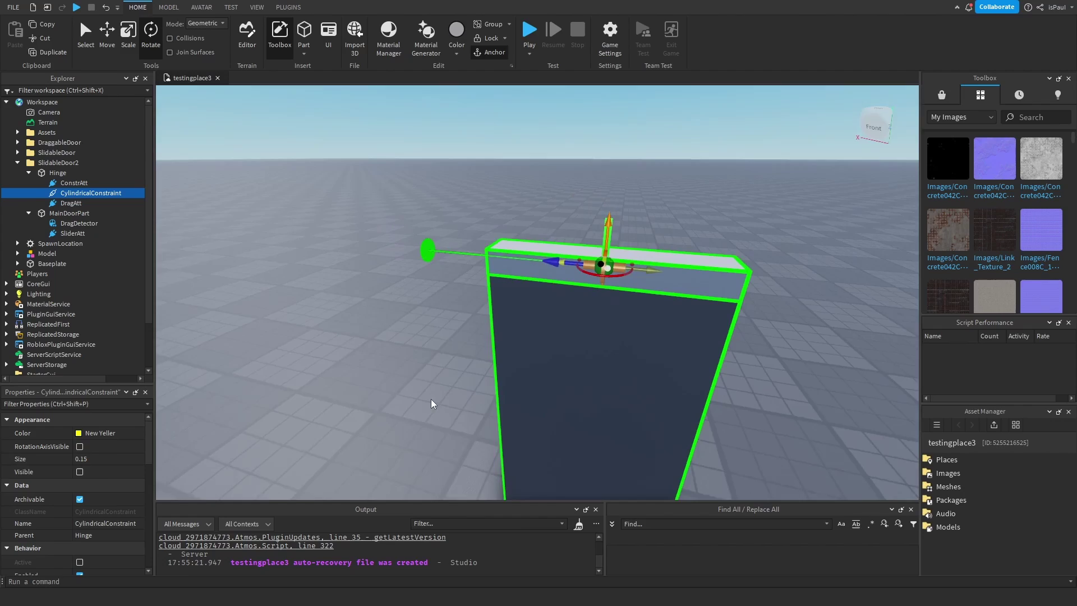
Step: Set the MaxForce and MaxTorque of SlidableDoor2's DragDetector to 800 and its Responsiveness to 100
{"action": "left_click", "coordinate": [79, 223]}
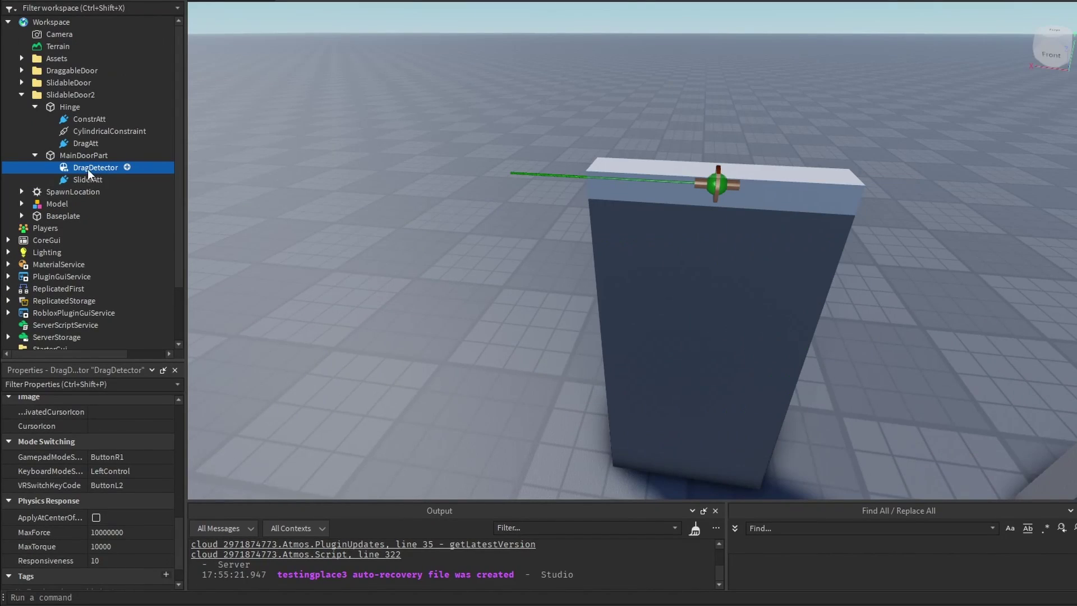
{"action": "left_click", "coordinate": [122, 528]}
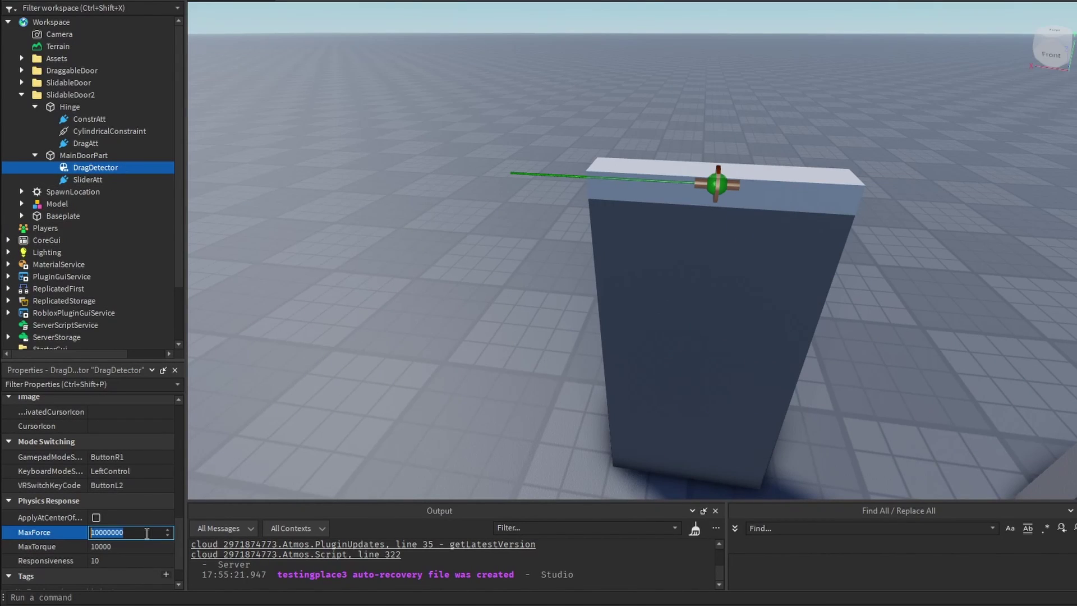
{"action": "type", "text": "800"}
{"action": "left_click", "coordinate": [117, 548]}
{"action": "type", "text": "800"}
{"action": "left_click", "coordinate": [121, 562]}
{"action": "type", "text": "100"}
{"action": "key", "text": "Return"}
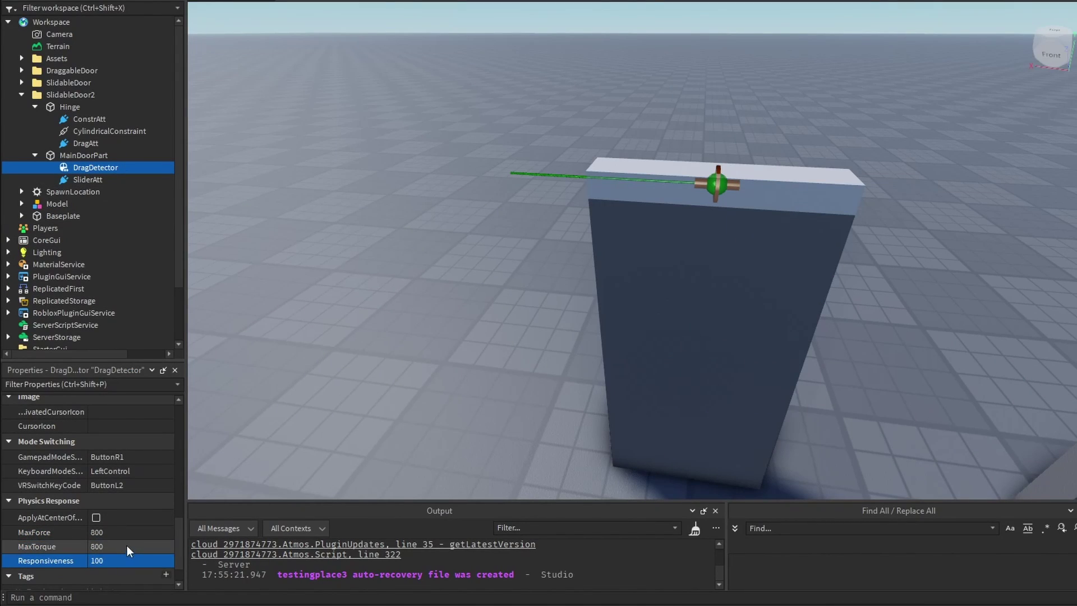
Step: Set the DragDetector's ResponseStyle to Physical
{"action": "scroll", "coordinate": [127, 545], "scroll_direction": "up", "scroll_amount": 5}
{"action": "left_click", "coordinate": [100, 546]}
{"action": "left_click", "coordinate": [109, 574]}
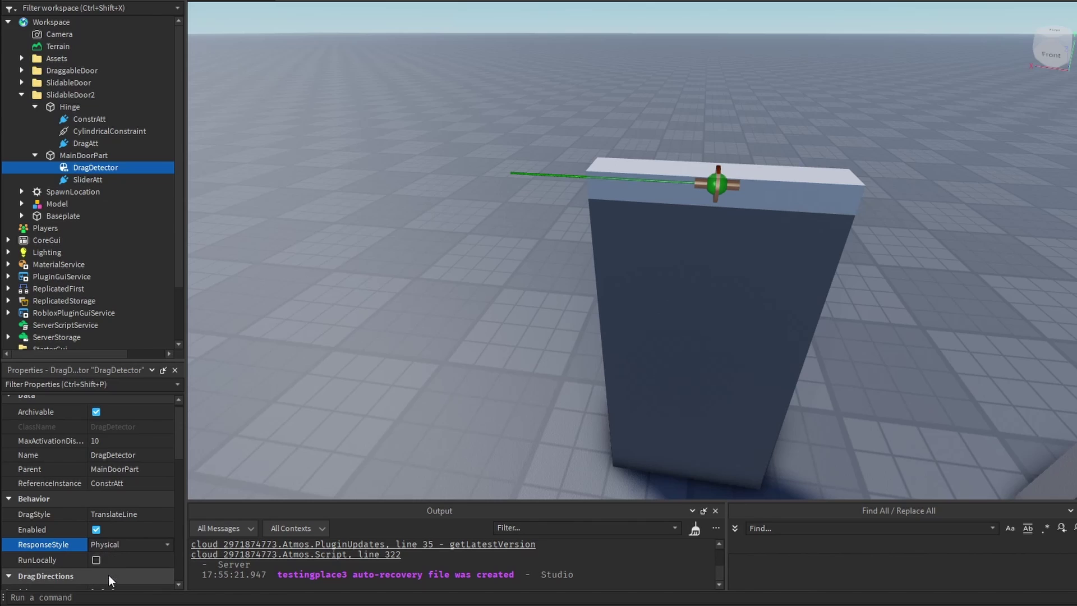
Step: Unanchor SlidableDoor2's MainDoorPart and shorten it slightly from its bottom edge
{"action": "left_click", "coordinate": [583, 339]}
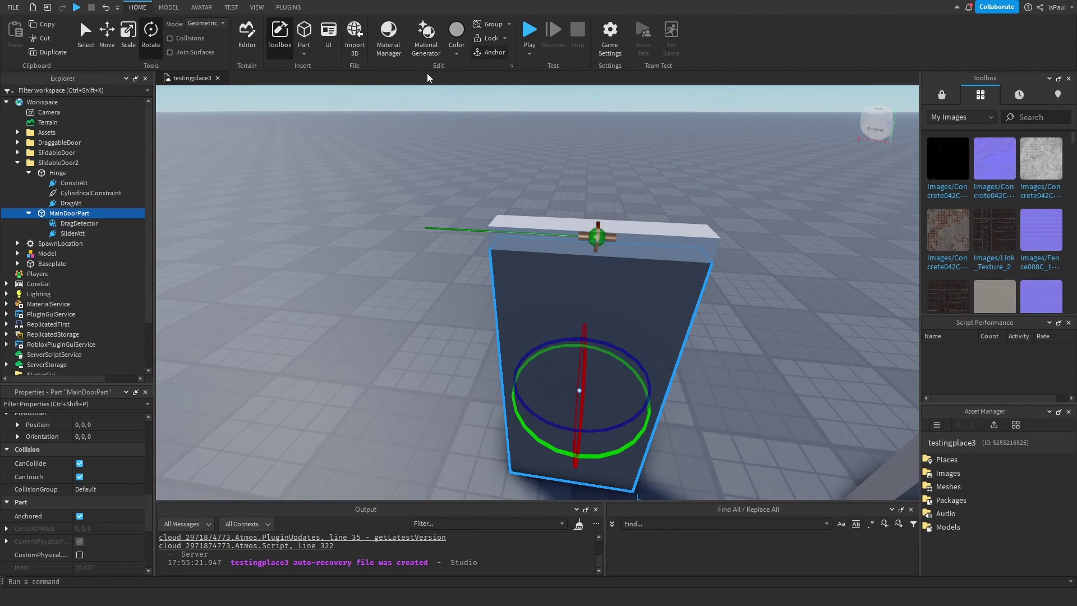
{"action": "left_click", "coordinate": [488, 52]}
{"action": "right_click_drag", "start_coordinate": [447, 327], "coordinate": [449, 324]}
{"action": "key", "text": "ctrl+3"}
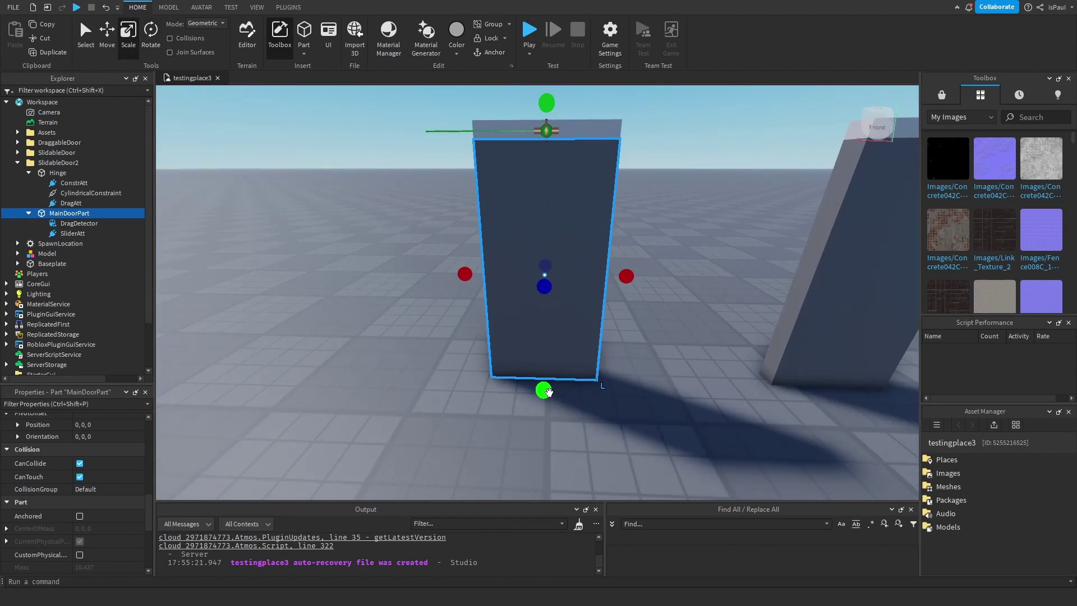
{"action": "left_click_drag", "start_coordinate": [548, 392], "coordinate": [548, 387]}
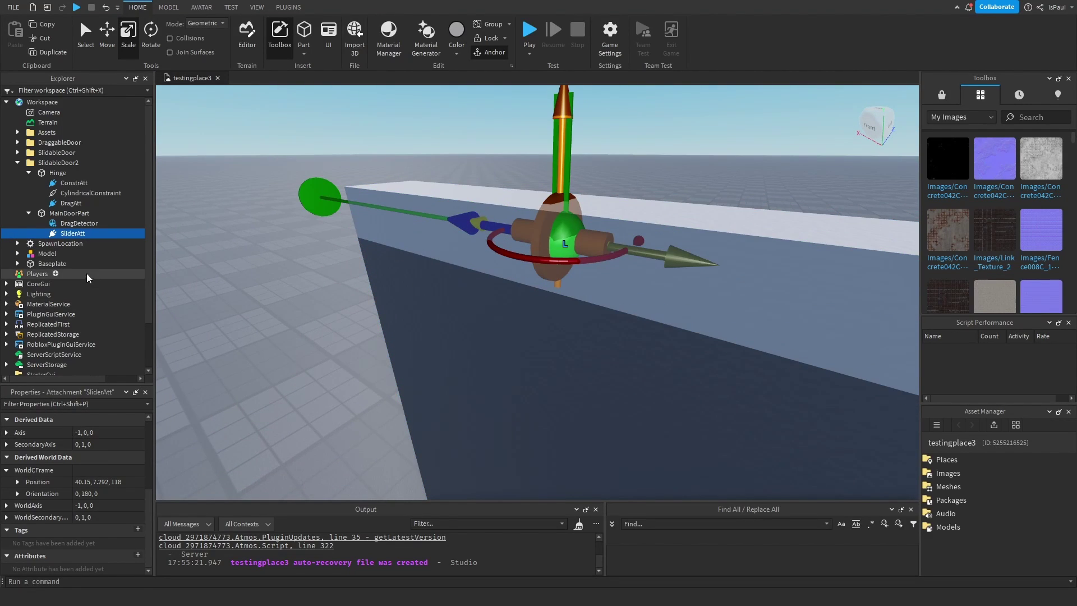
{"action": "left_click", "coordinate": [64, 235]}
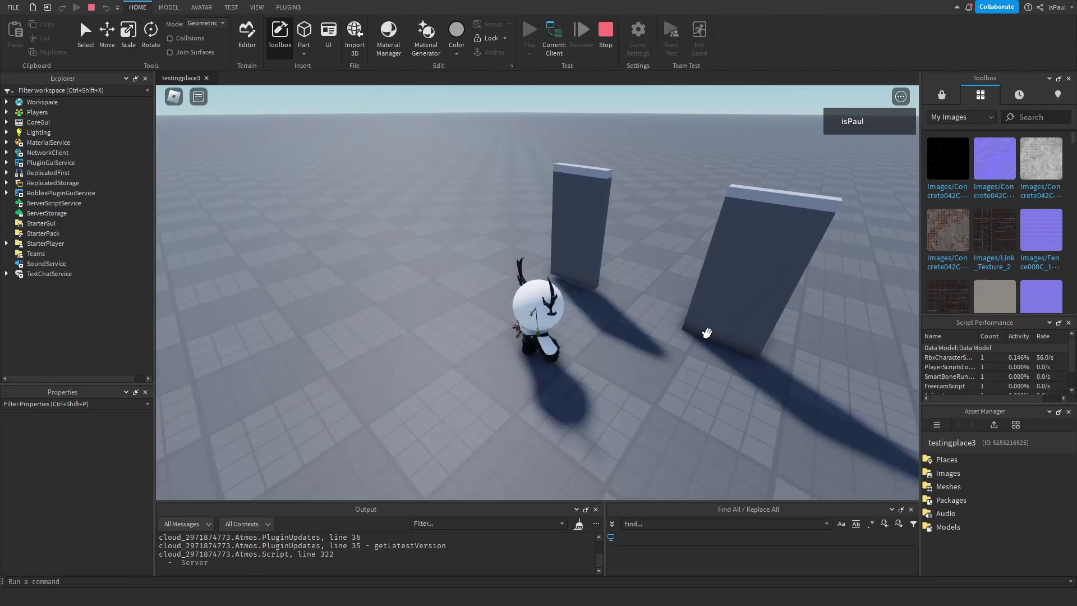
Step: Playtest the place and slide both the physics-based door and the line-sliding door sideways
{"action": "left_click_drag", "start_coordinate": [617, 234], "coordinate": [694, 249]}
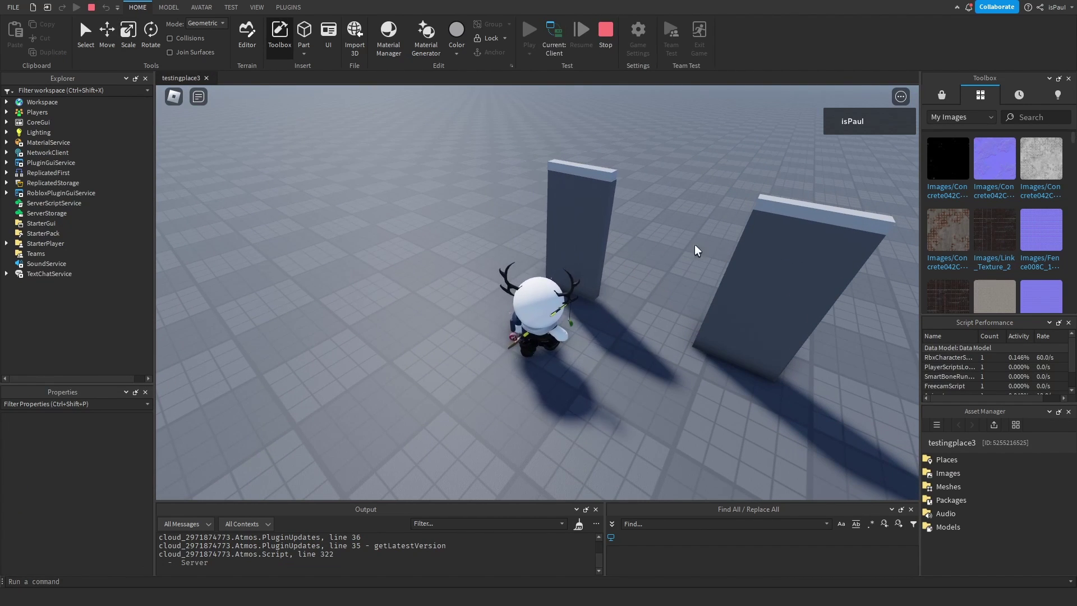
{"action": "left_click_drag", "start_coordinate": [593, 226], "coordinate": [553, 238]}
{"action": "key", "text": "w"}
{"action": "left_click_drag", "start_coordinate": [689, 235], "coordinate": [619, 233]}
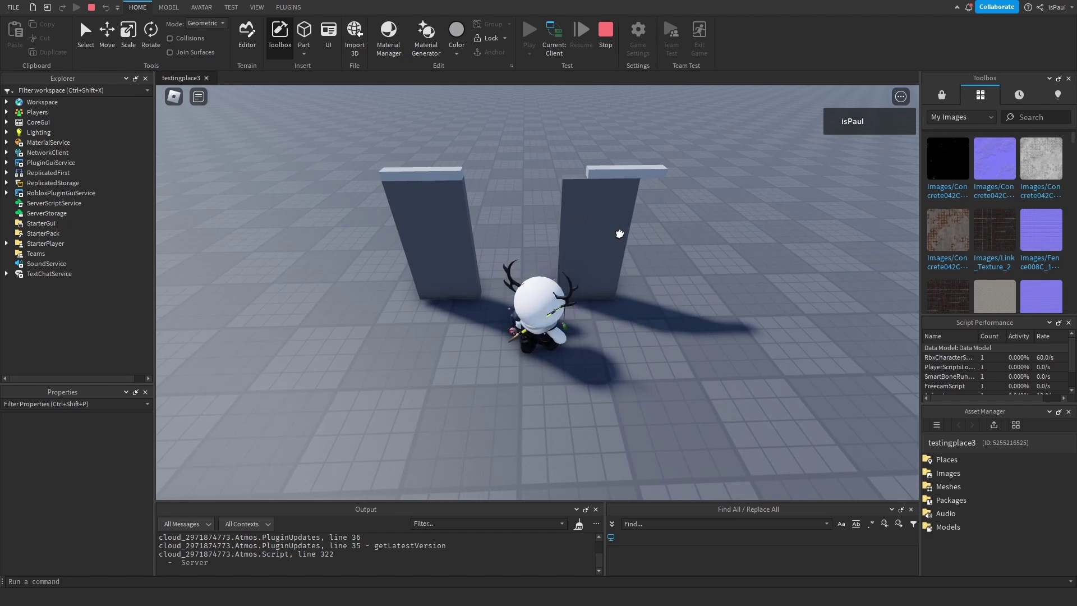
{"action": "left_click_drag", "start_coordinate": [422, 221], "coordinate": [219, 241]}
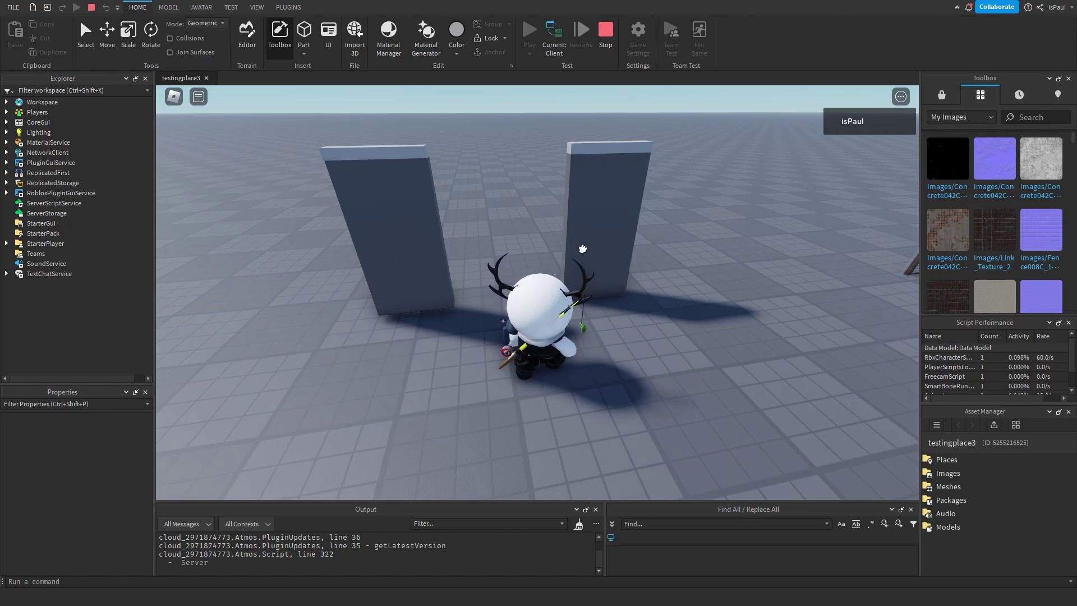
{"action": "key", "text": "d"}
{"action": "left_click_drag", "start_coordinate": [582, 247], "coordinate": [638, 241]}
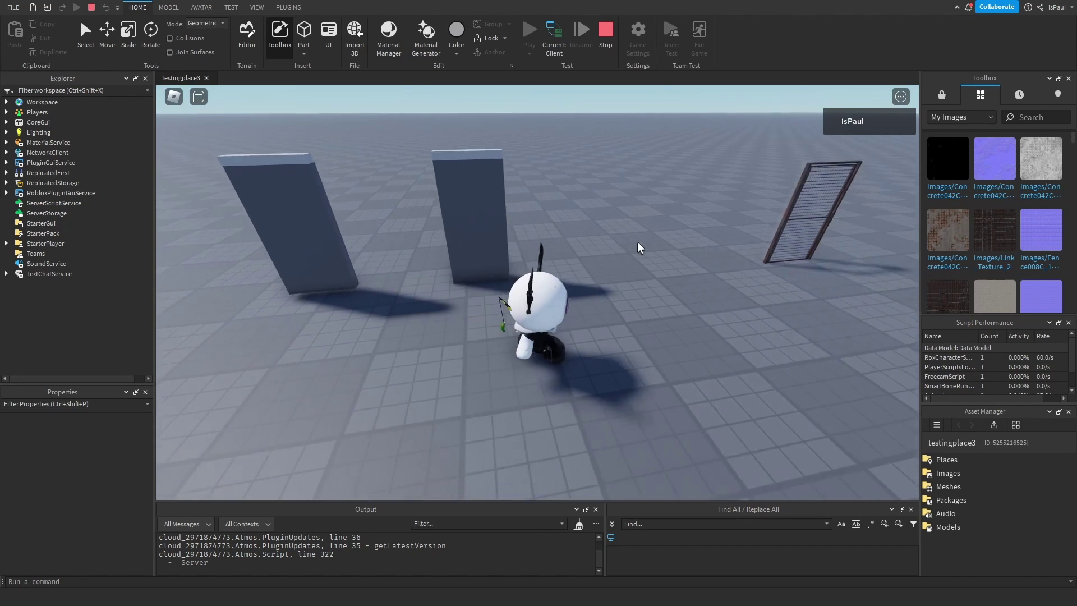
Step: Walk the character toward the hinged gate and test dragging it
{"action": "key", "text": "space"}
{"action": "right_click_drag", "start_coordinate": [671, 244], "coordinate": [651, 253]}
{"action": "key", "text": "d"}
{"action": "left_click_drag", "start_coordinate": [640, 202], "coordinate": [617, 190]}
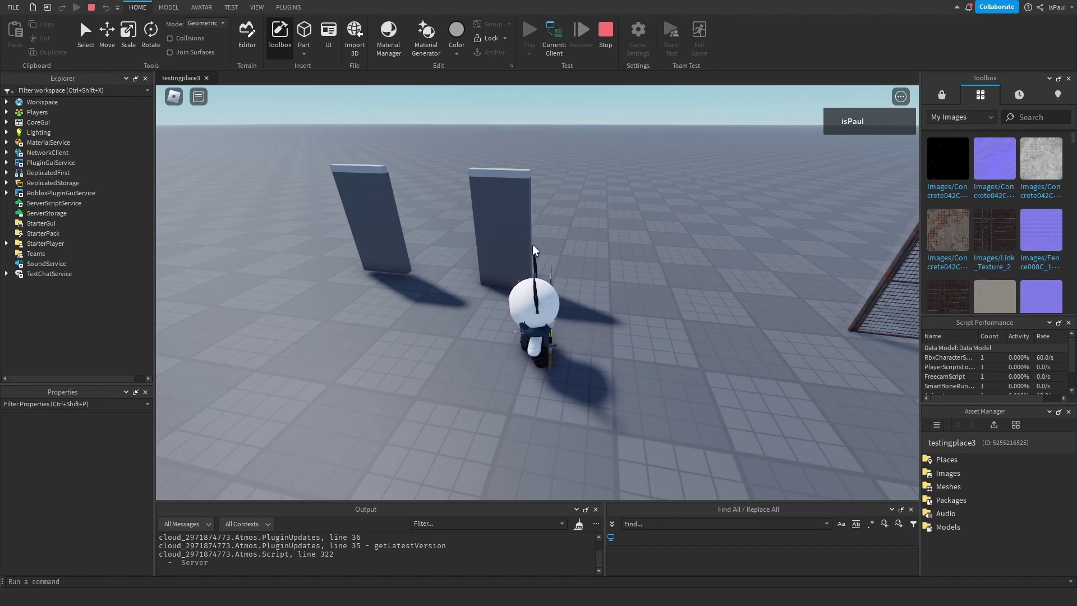
Step: Return to the two sliding doors and slide the physics-based door back and forth
{"action": "key", "text": "a"}
{"action": "right_click_drag", "start_coordinate": [503, 245], "coordinate": [502, 230]}
{"action": "scroll", "coordinate": [503, 230], "scroll_direction": "up", "scroll_amount": 1}
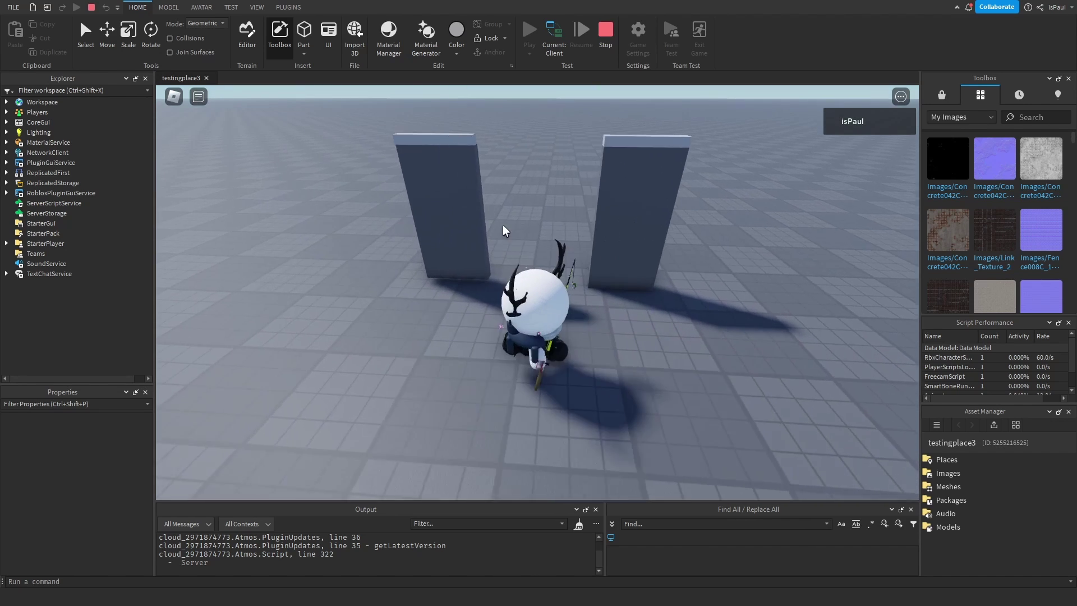
{"action": "left_click_drag", "start_coordinate": [503, 224], "coordinate": [430, 224]}
{"action": "left_click_drag", "start_coordinate": [434, 271], "coordinate": [468, 271]}
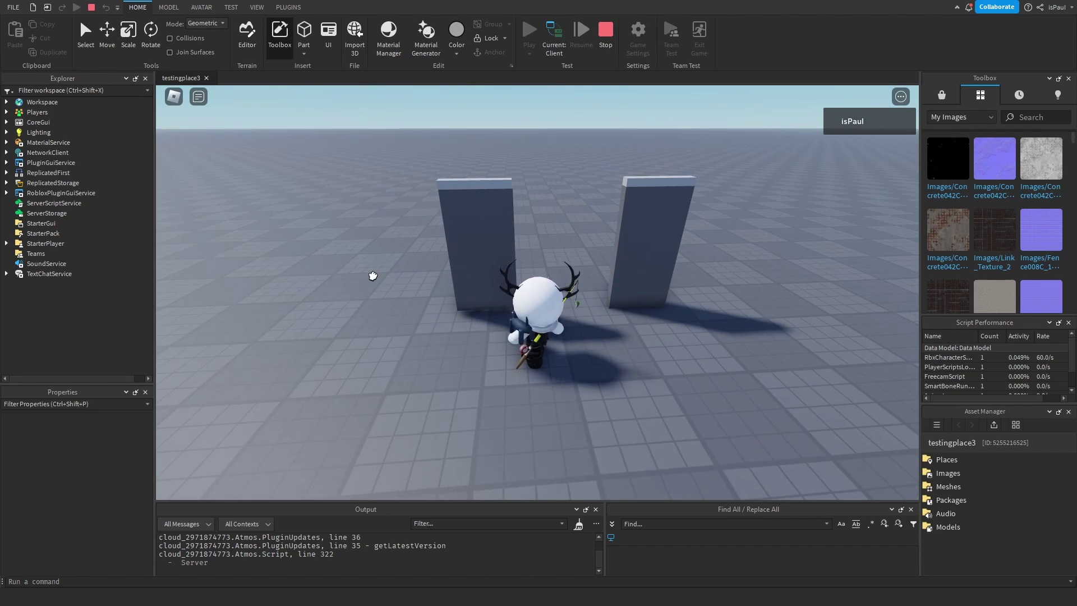
{"action": "right_click_drag", "start_coordinate": [463, 258], "coordinate": [515, 232]}
{"action": "left_click", "coordinate": [548, 232]}
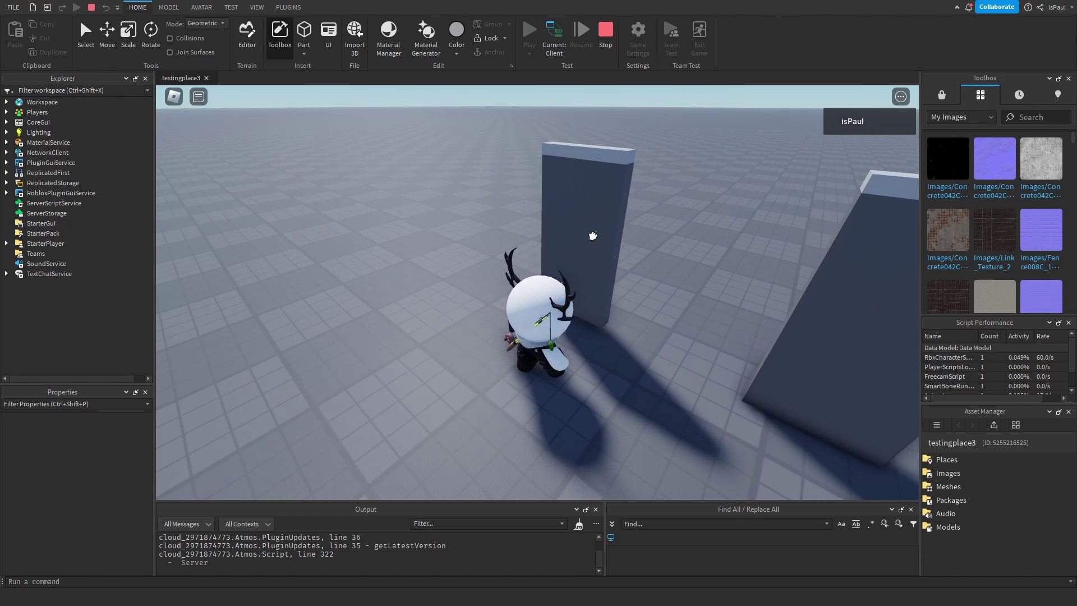
Step: Test sliding the physics-based door along its hinge bar from a close first-person view
{"action": "right_click_drag", "start_coordinate": [612, 266], "coordinate": [580, 268]}
{"action": "key", "text": "w"}
{"action": "scroll", "coordinate": [580, 267], "scroll_direction": "up", "scroll_amount": 5}
{"action": "left_click", "coordinate": [537, 292]}
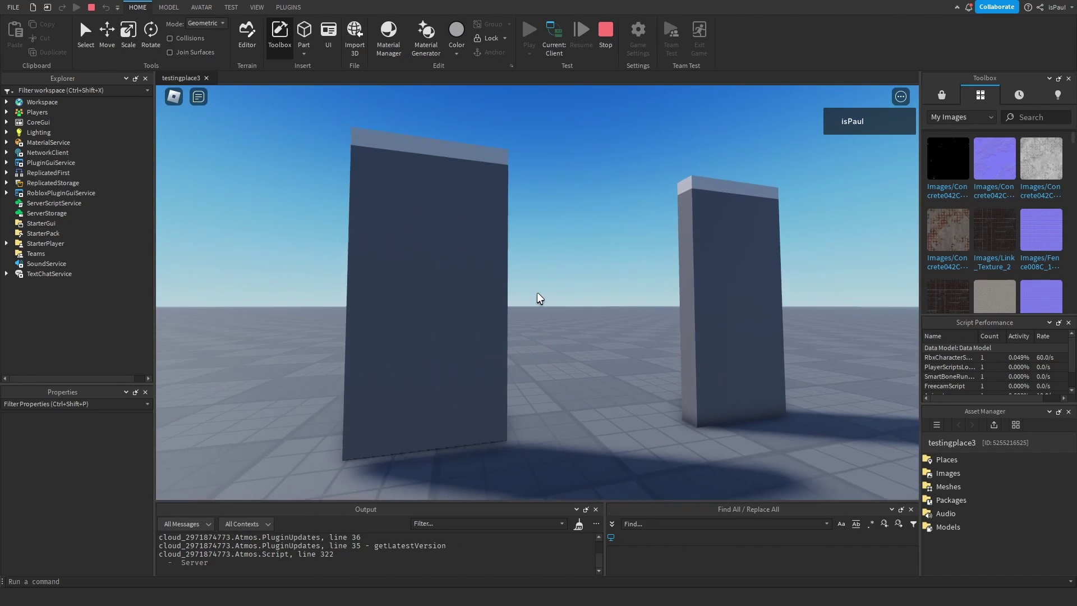
{"action": "left_click", "coordinate": [536, 292]}
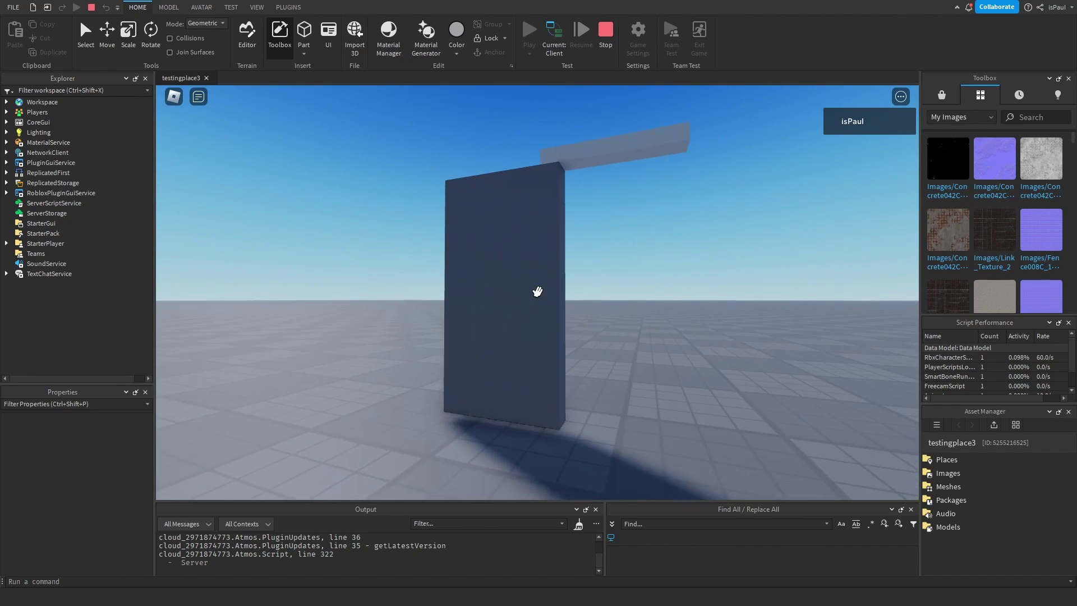
{"action": "left_click_drag", "start_coordinate": [537, 292], "coordinate": [537, 292]}
{"action": "key", "text": "d"}
{"action": "scroll", "coordinate": [604, 267], "scroll_direction": "down", "scroll_amount": 6}
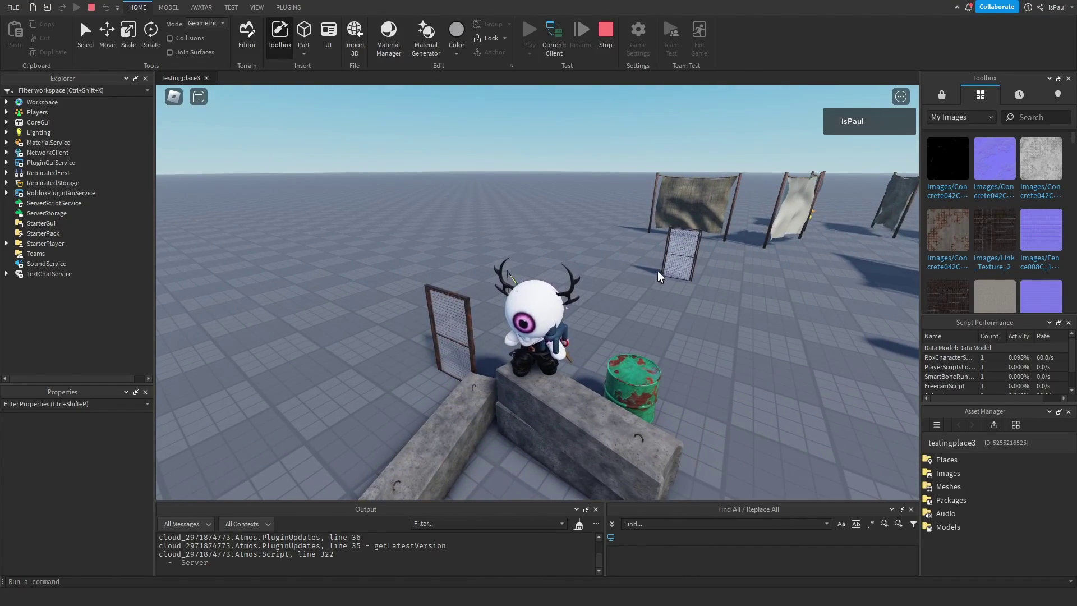
{"action": "key", "text": "w"}
{"action": "key", "text": "w"}
{"action": "key", "text": "space"}
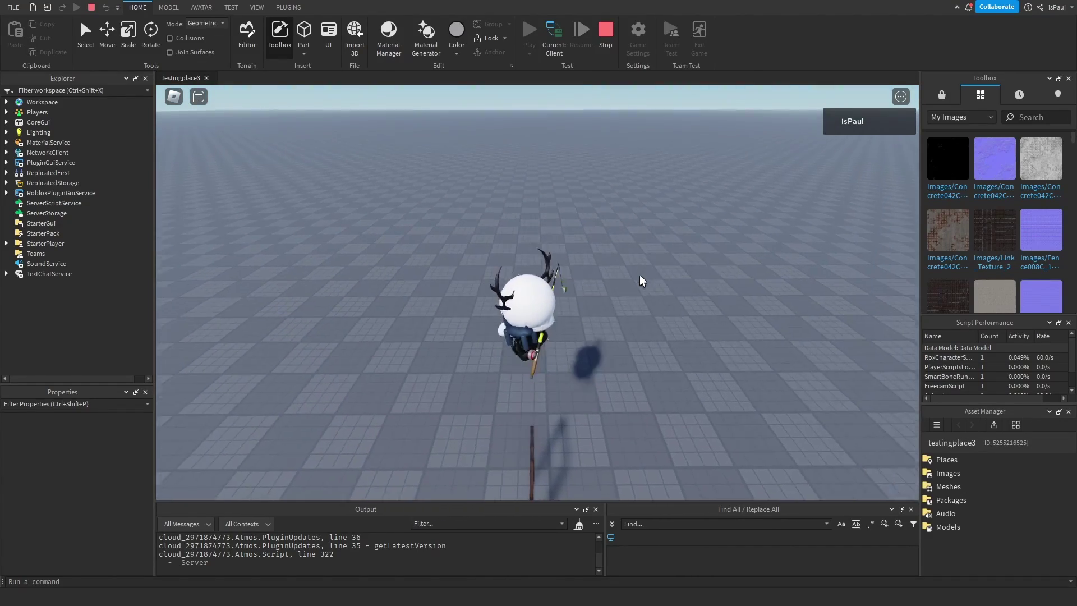
{"action": "key", "text": "s"}
{"action": "key", "text": "s"}
{"action": "key", "text": "space"}
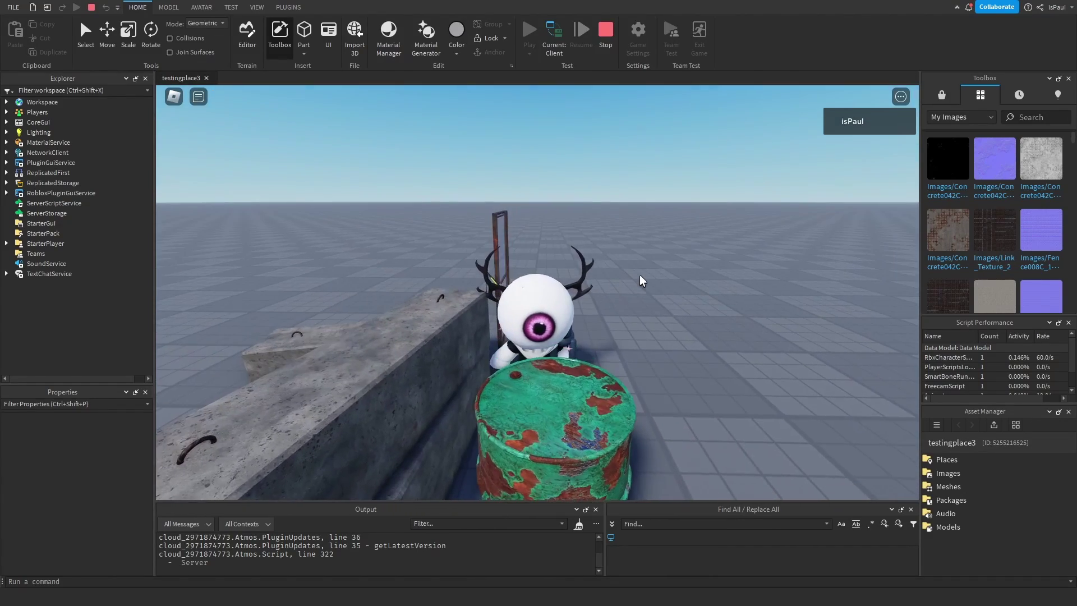